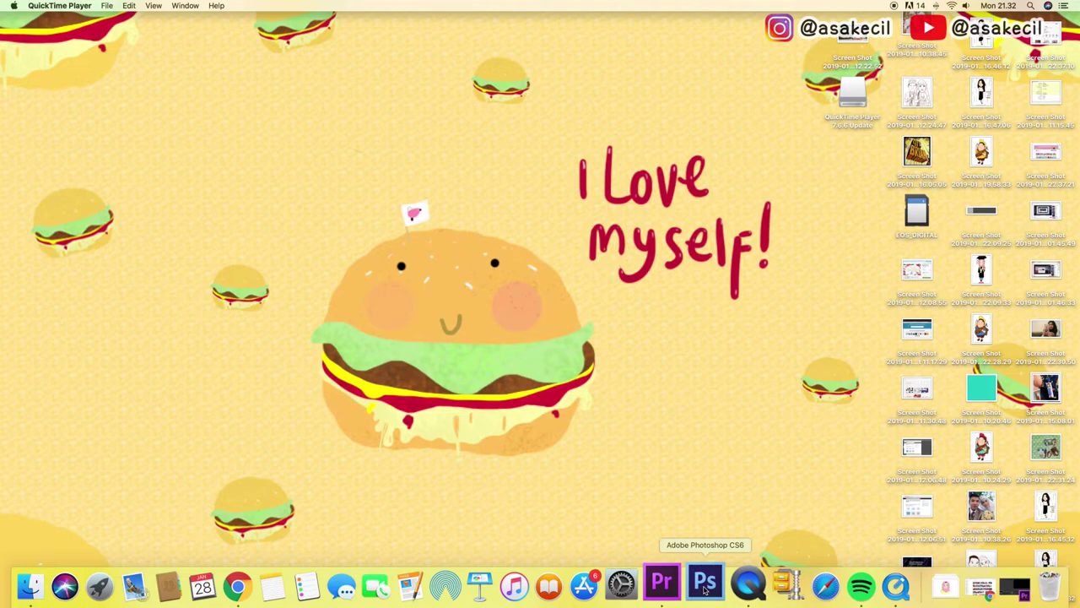
Step: Launch Photoshop and open IMG_2766.JPG and IMG_2767.JPG from the Downloads folder
{"action": "left_click", "coordinate": [706, 582]}
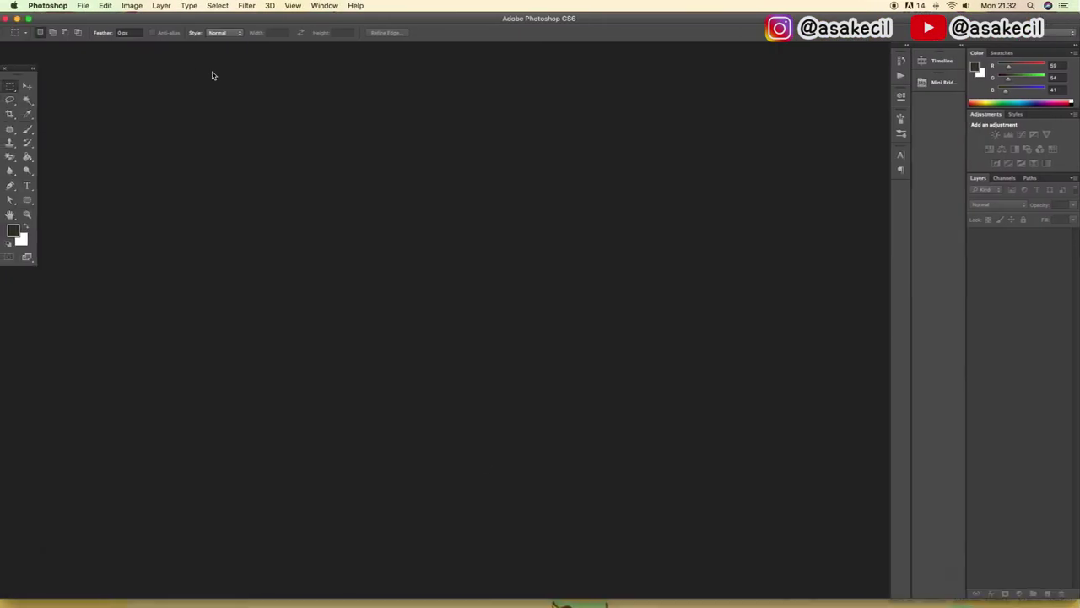
{"action": "left_click", "coordinate": [83, 5]}
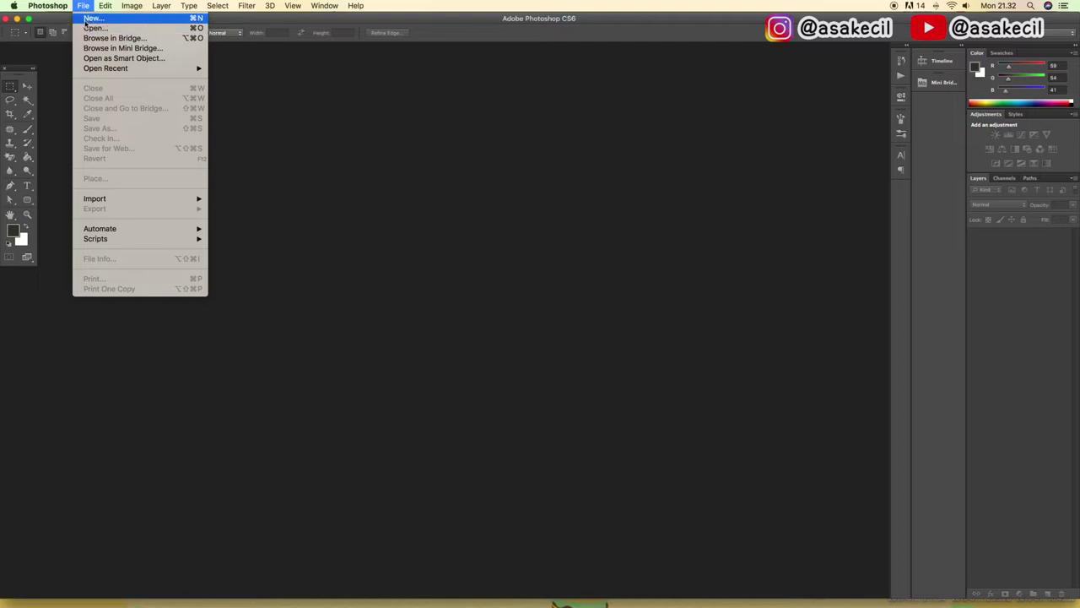
{"action": "left_click", "coordinate": [91, 29]}
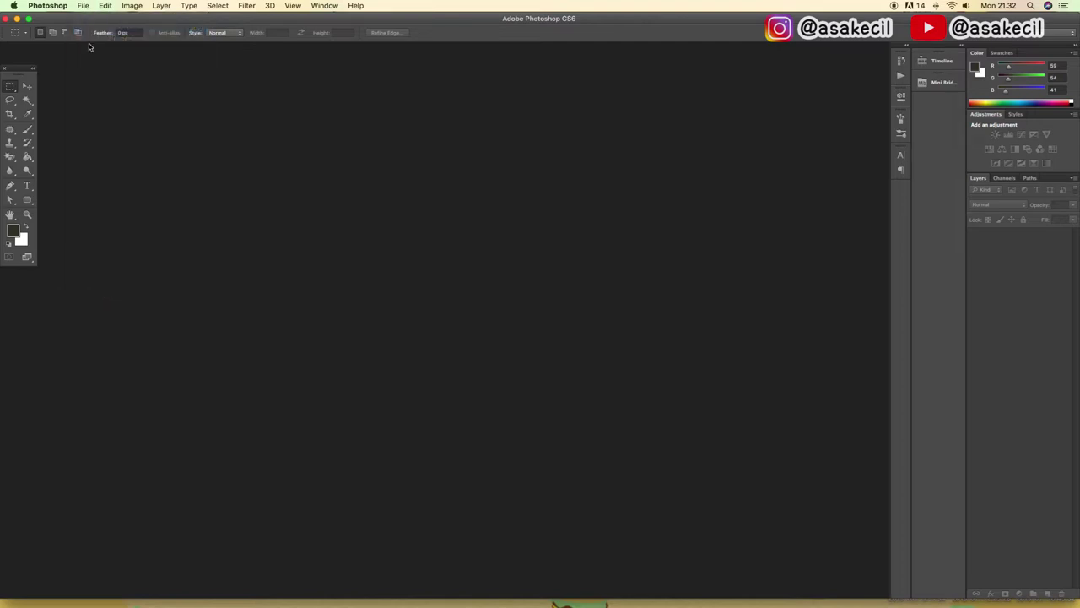
{"action": "scroll", "coordinate": [390, 223], "scroll_direction": "down", "scroll_amount": 5}
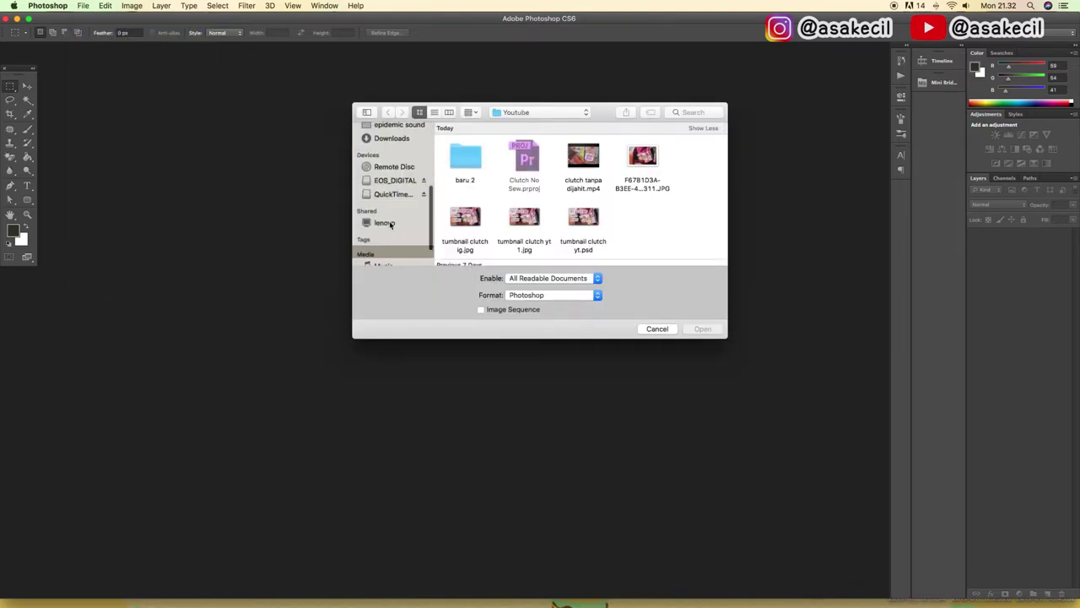
{"action": "left_click", "coordinate": [391, 157]}
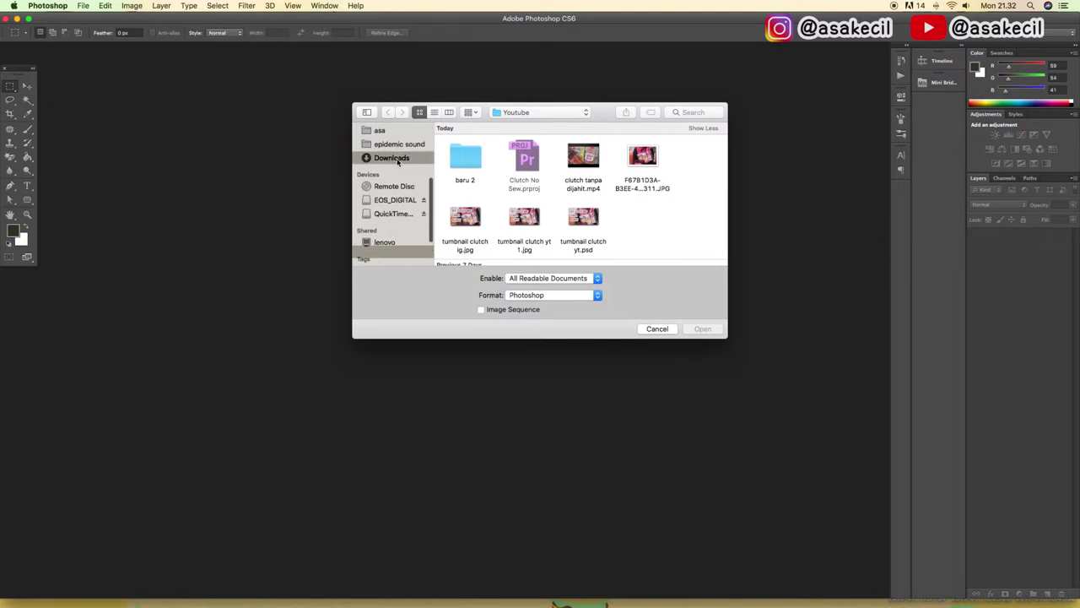
{"action": "left_click_drag", "start_coordinate": [443, 195], "coordinate": [536, 226]}
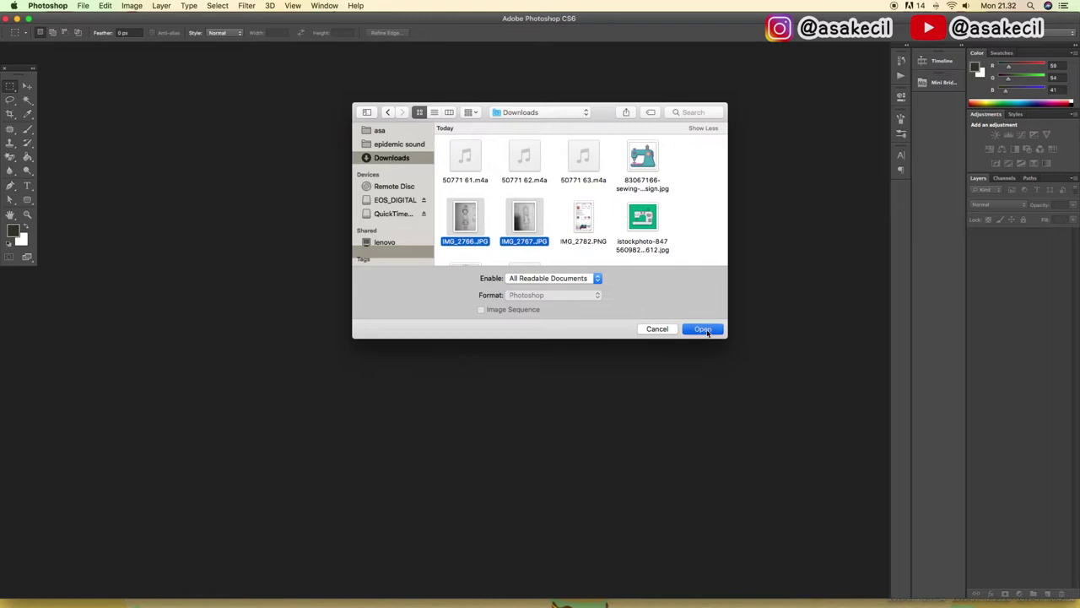
{"action": "left_click", "coordinate": [706, 330]}
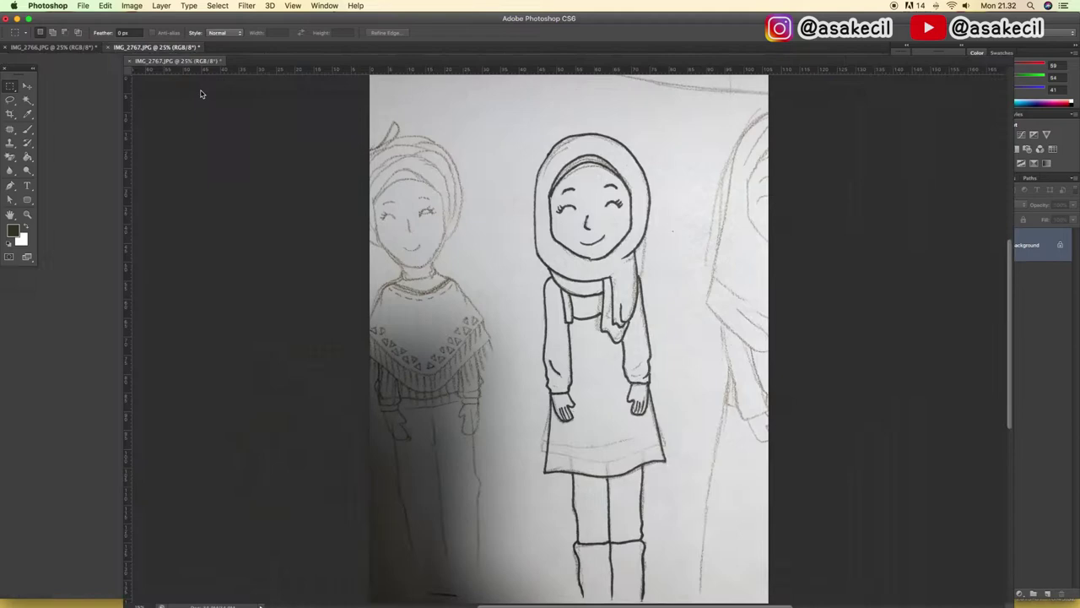
Step: Float IMG_2766 and IMG_2767 together in one window, with the Tools panel beside it
{"action": "left_click_drag", "start_coordinate": [136, 49], "coordinate": [202, 94]}
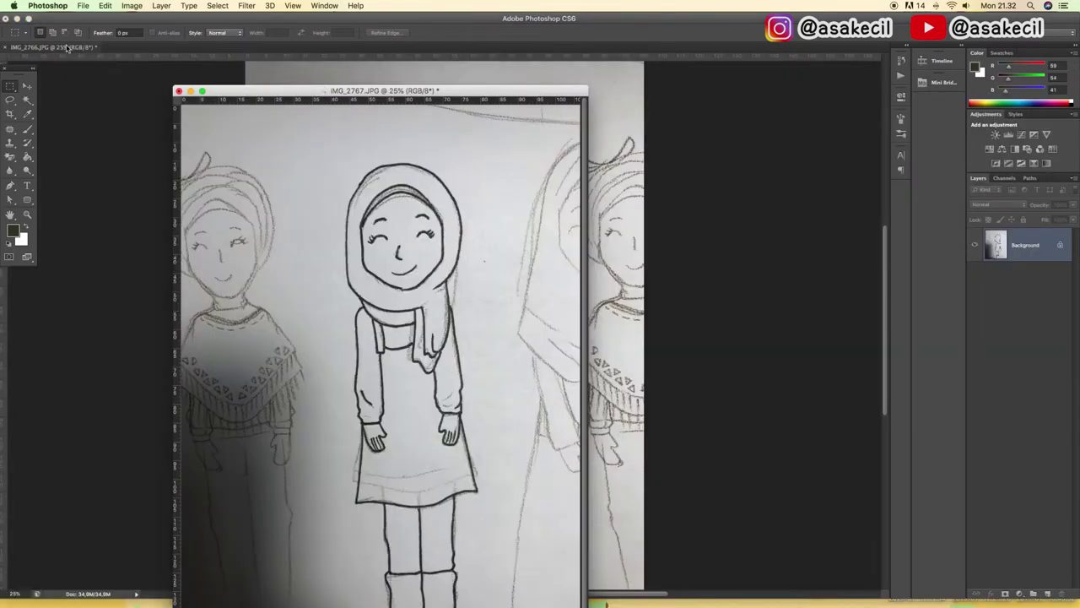
{"action": "left_click_drag", "start_coordinate": [67, 48], "coordinate": [227, 97]}
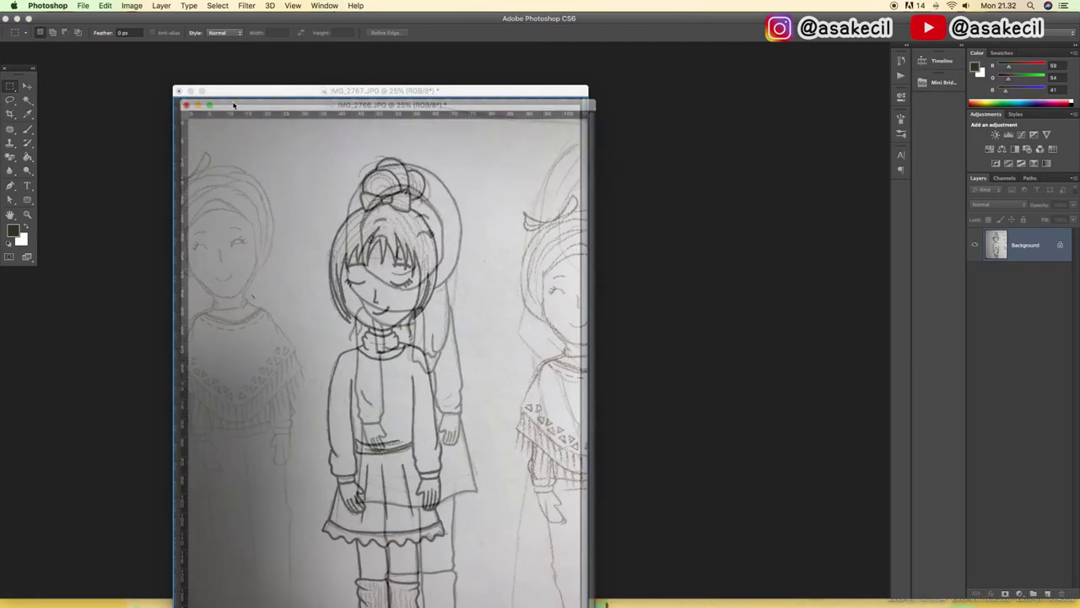
{"action": "mouse_move", "coordinate": [212, 94]}
{"action": "left_mouse_down"}
{"action": "mouse_move", "coordinate": [244, 101]}
{"action": "mouse_move", "coordinate": [362, 78]}
{"action": "left_mouse_up"}
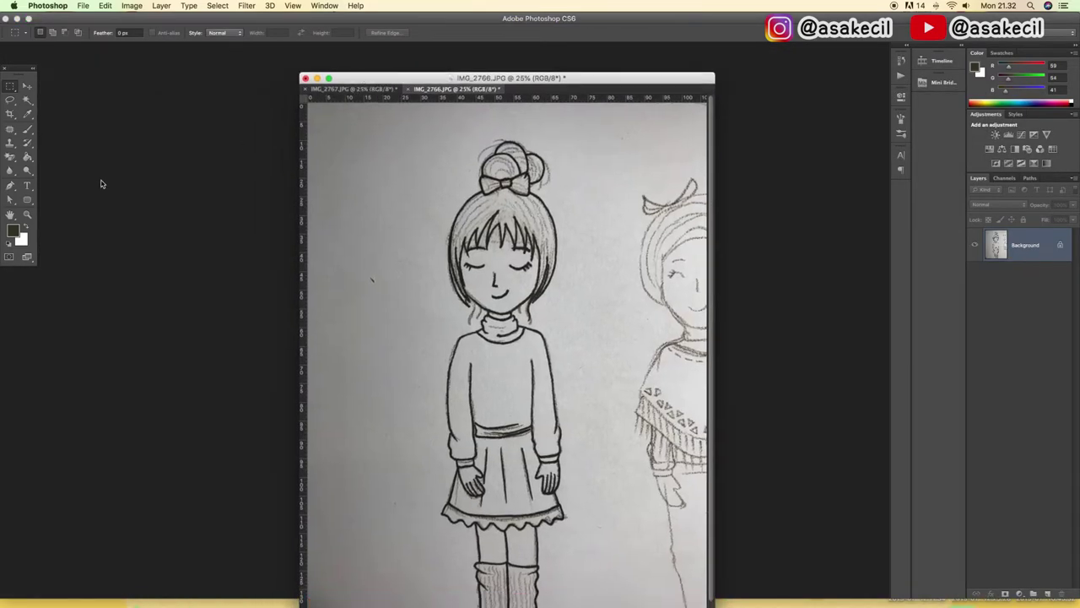
{"action": "left_click_drag", "start_coordinate": [14, 71], "coordinate": [57, 66]}
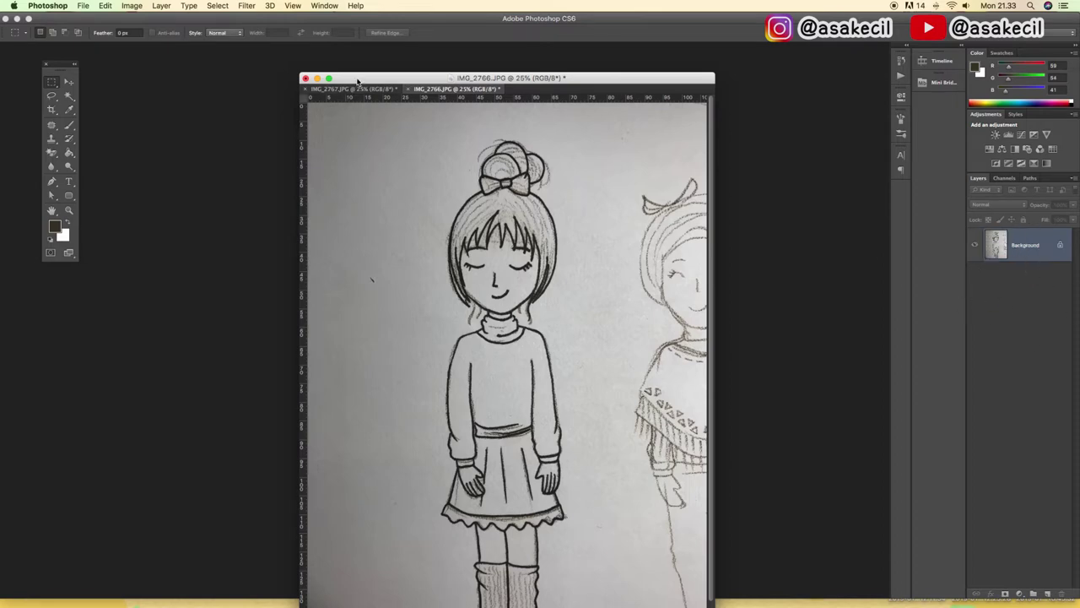
{"action": "left_click_drag", "start_coordinate": [357, 81], "coordinate": [372, 64]}
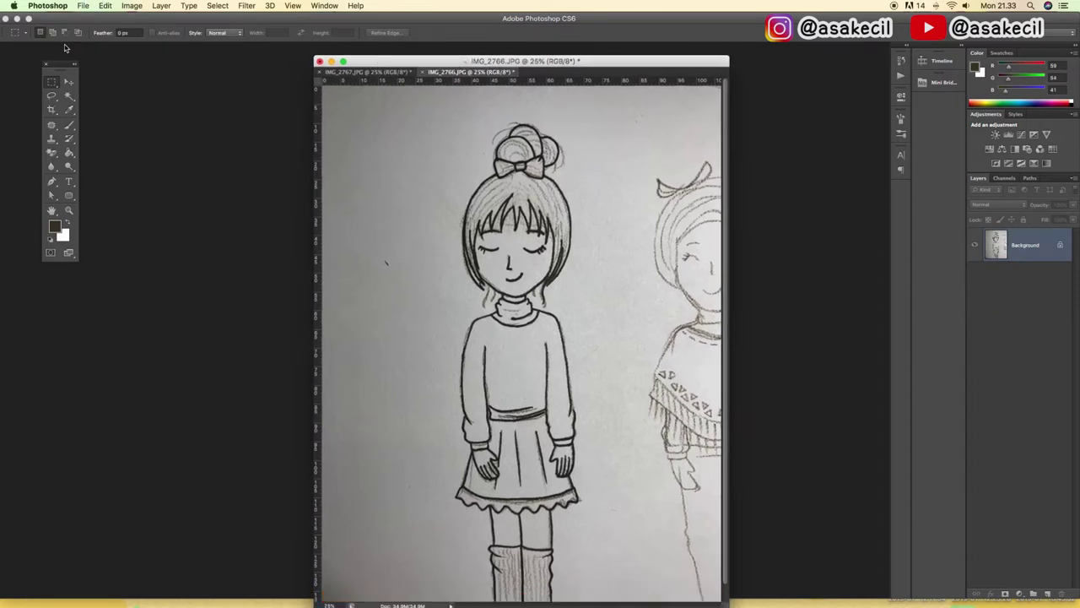
{"action": "left_click_drag", "start_coordinate": [57, 67], "coordinate": [33, 64]}
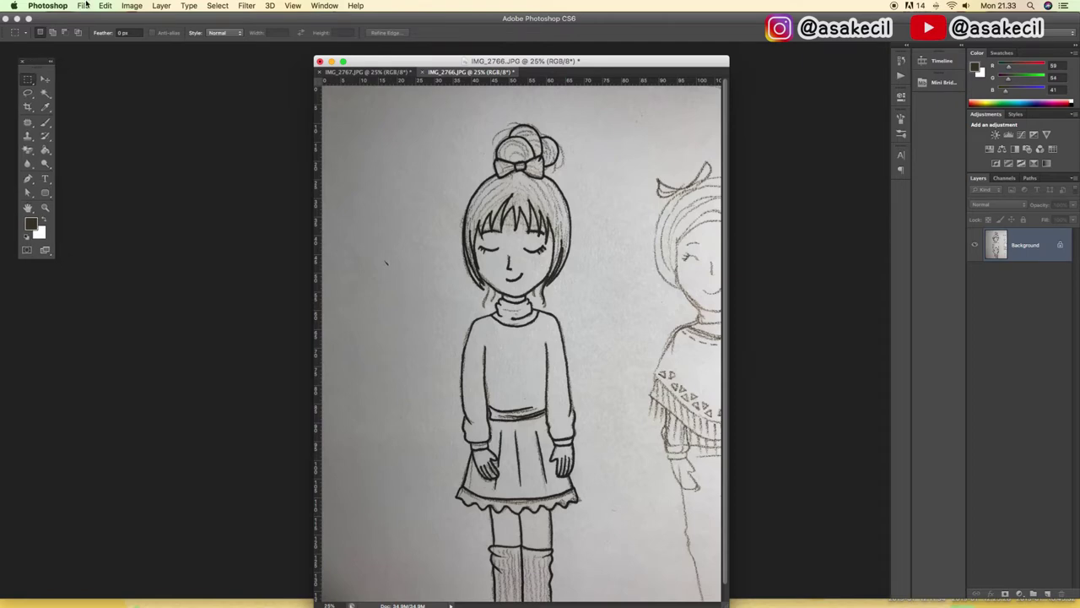
{"action": "left_click", "coordinate": [84, 5]}
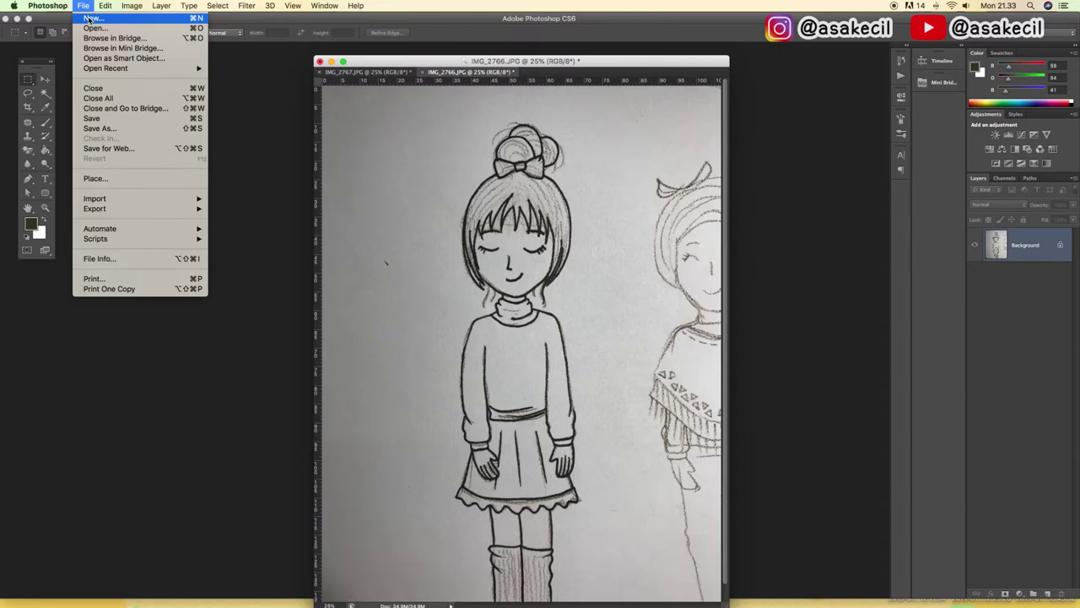
Step: Create a new International Paper A4 document at 300 ppi
{"action": "left_click", "coordinate": [92, 18]}
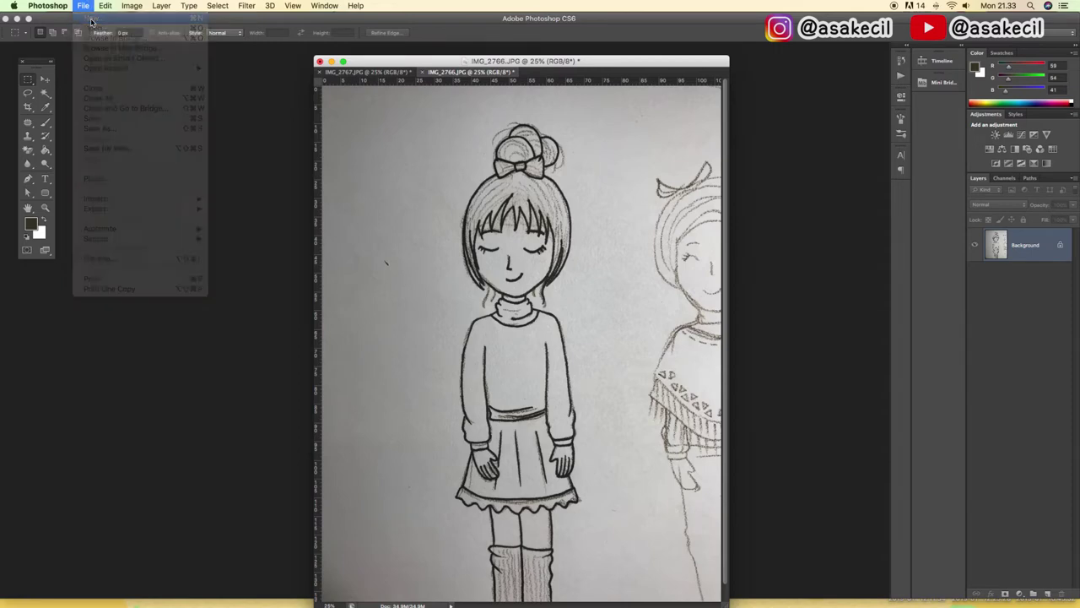
{"action": "left_click", "coordinate": [498, 216]}
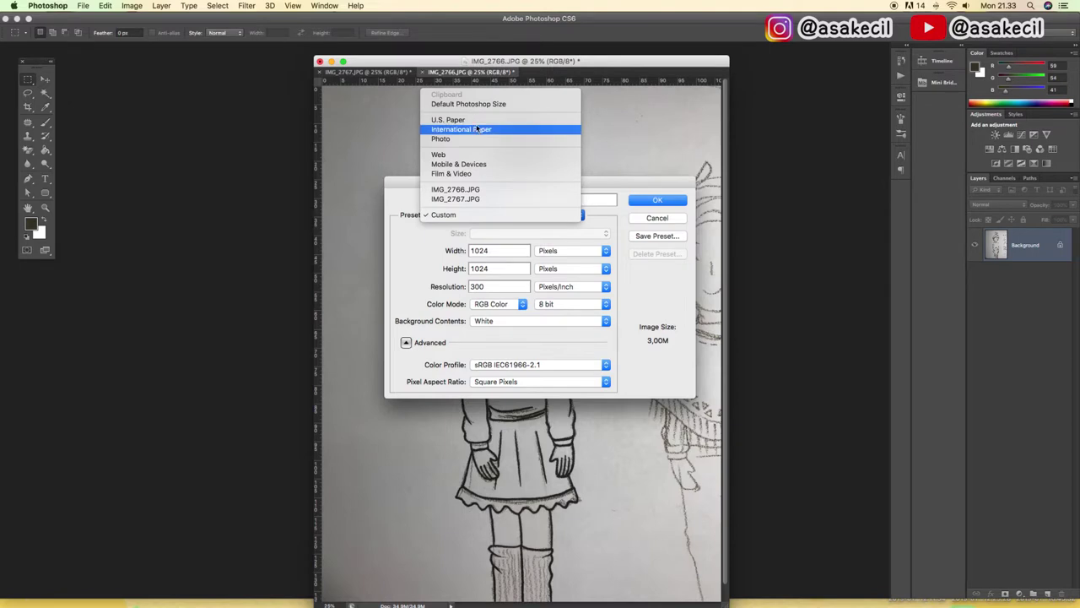
{"action": "left_click", "coordinate": [478, 129]}
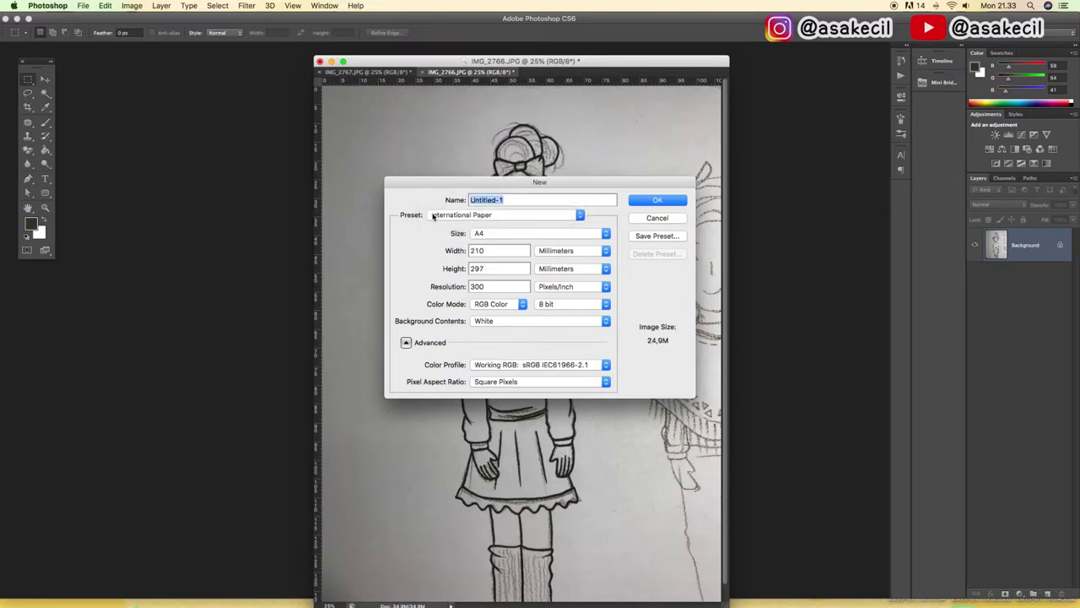
{"action": "left_click", "coordinate": [506, 236]}
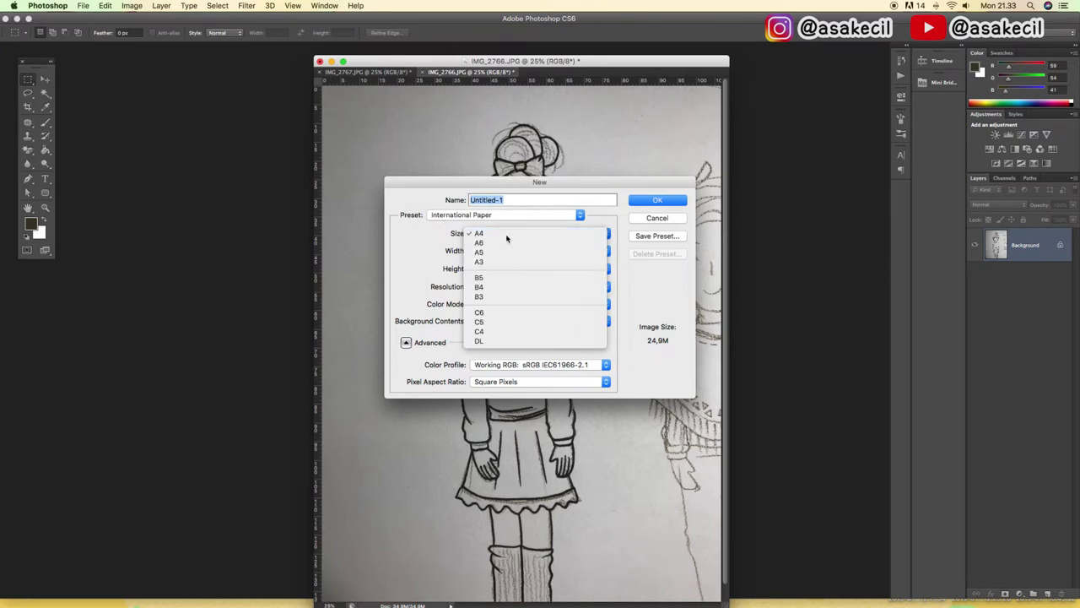
{"action": "left_click", "coordinate": [445, 260]}
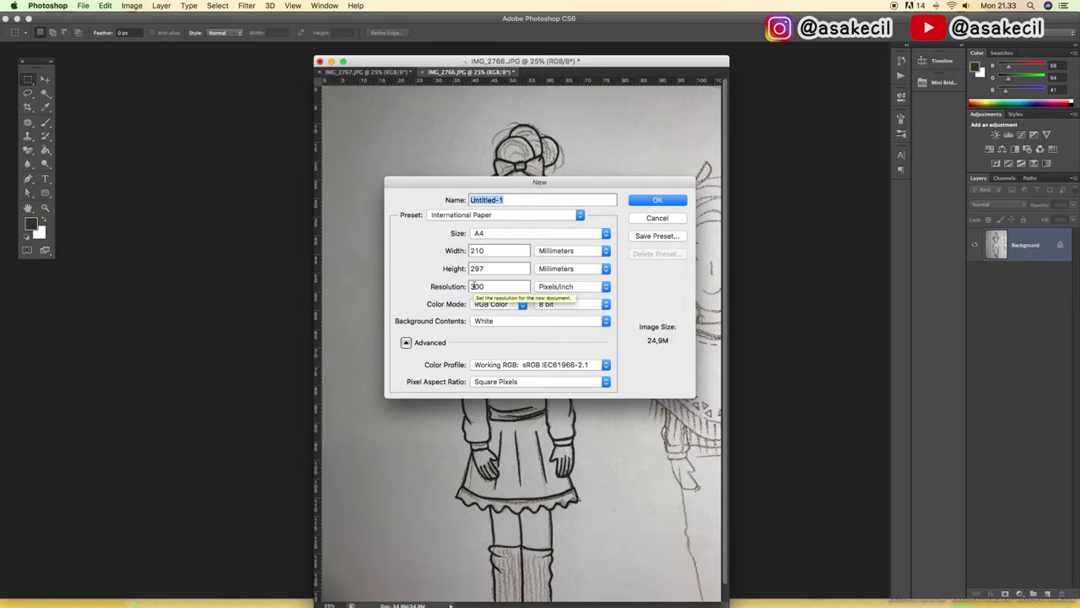
{"action": "left_click", "coordinate": [651, 200]}
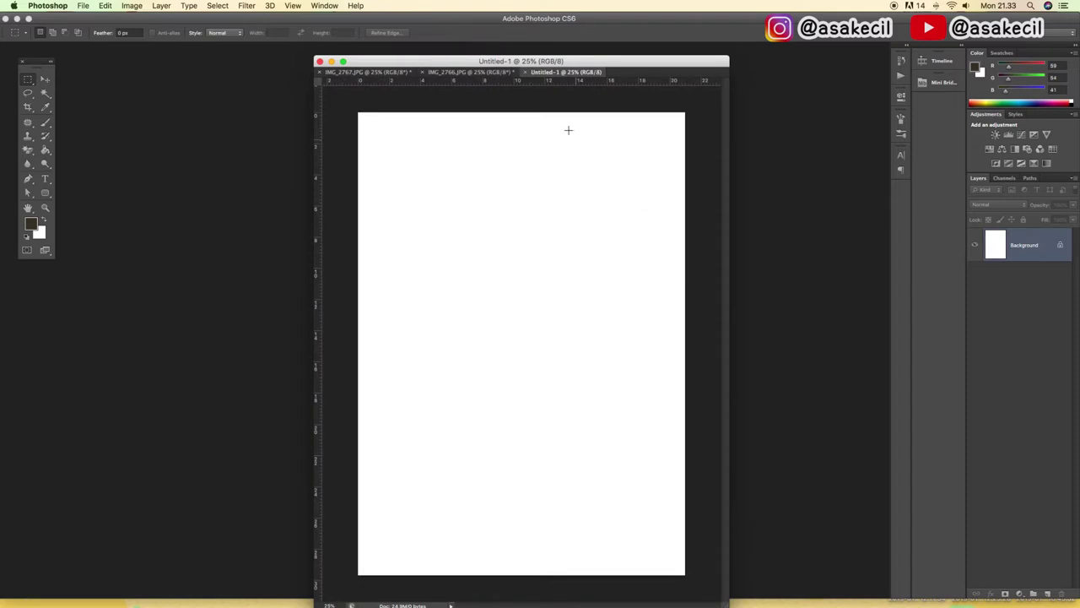
Step: Float Untitled-1 and the sketch window side by side, with IMG_2766 in front
{"action": "left_click_drag", "start_coordinate": [532, 63], "coordinate": [530, 63]}
{"action": "left_click_drag", "start_coordinate": [352, 37], "coordinate": [216, 42]}
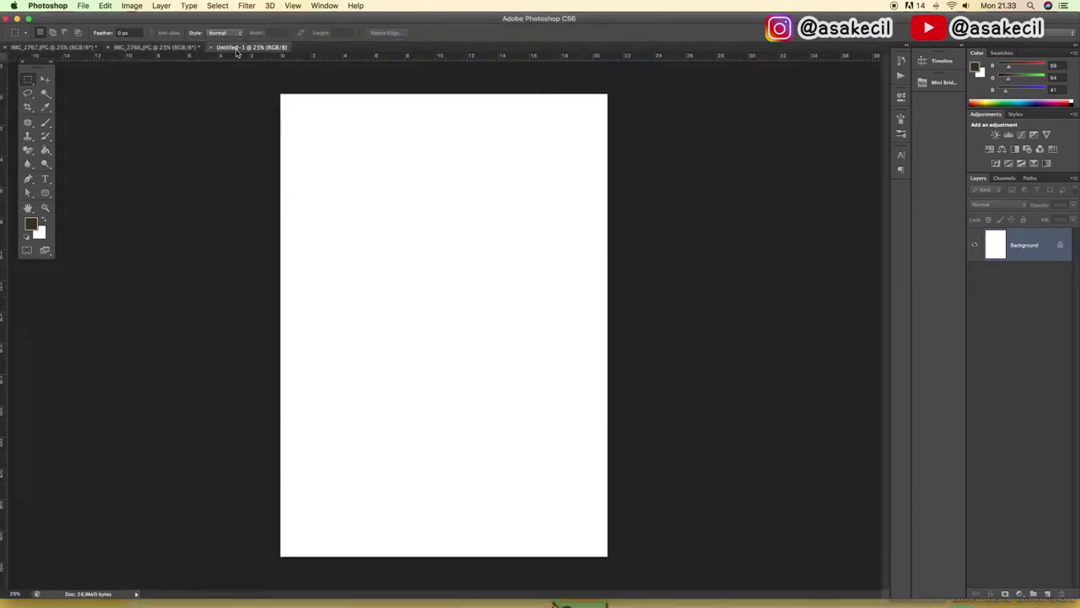
{"action": "left_click_drag", "start_coordinate": [237, 49], "coordinate": [237, 73]}
{"action": "left_click", "coordinate": [148, 47]}
{"action": "left_click_drag", "start_coordinate": [50, 47], "coordinate": [262, 99]}
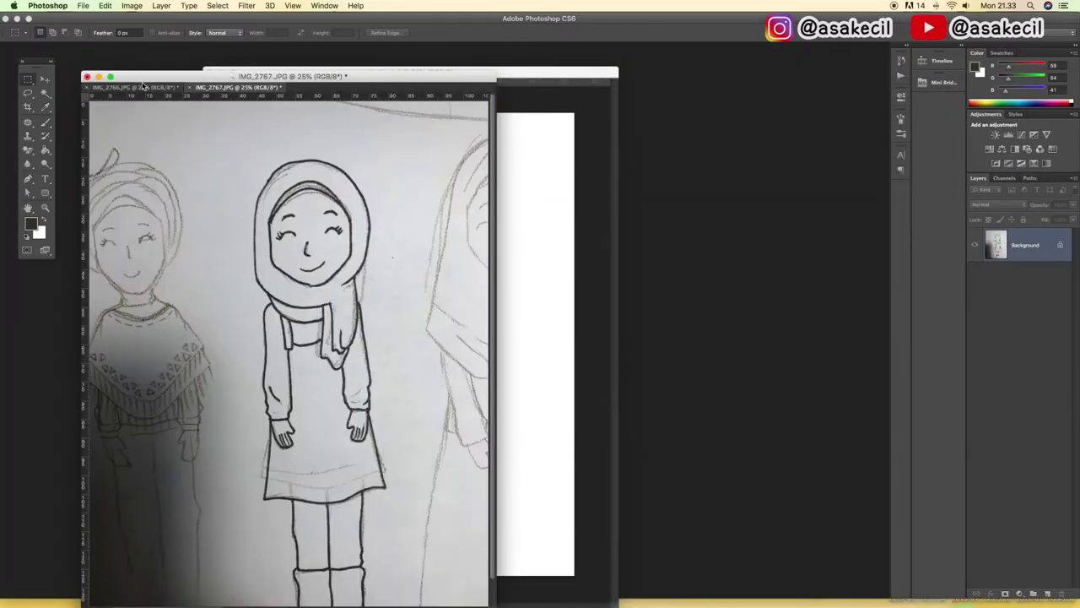
{"action": "left_click", "coordinate": [143, 88]}
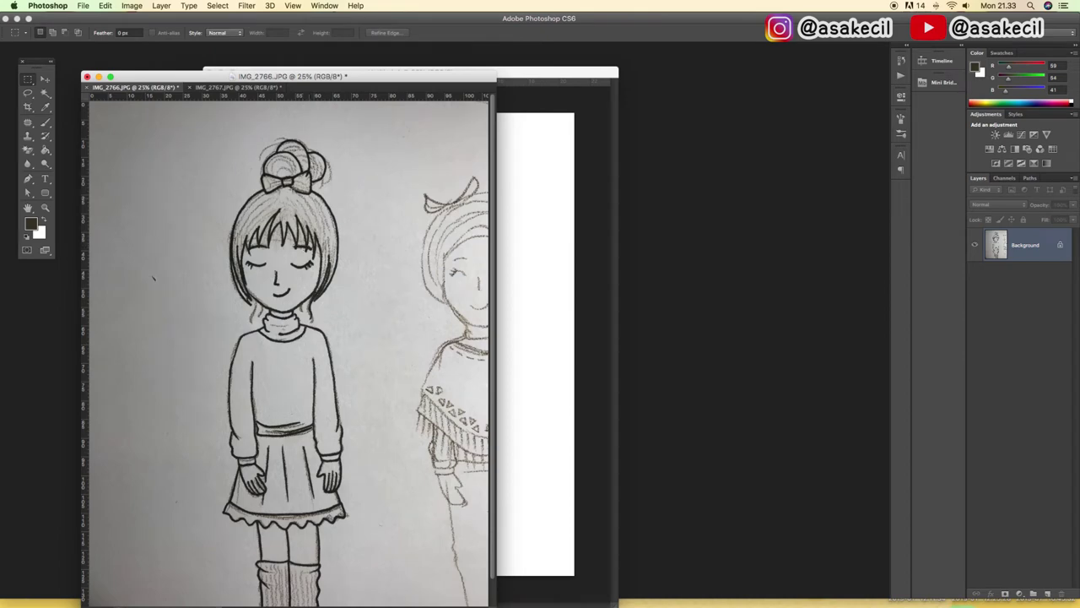
{"action": "left_click_drag", "start_coordinate": [142, 79], "coordinate": [144, 64]}
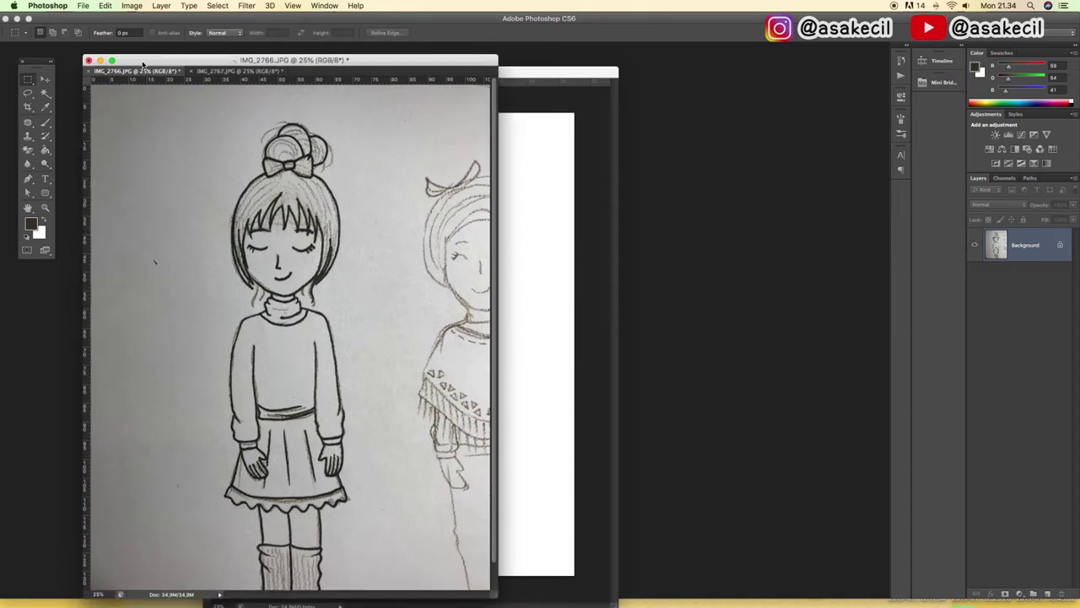
{"action": "left_click", "coordinate": [28, 107]}
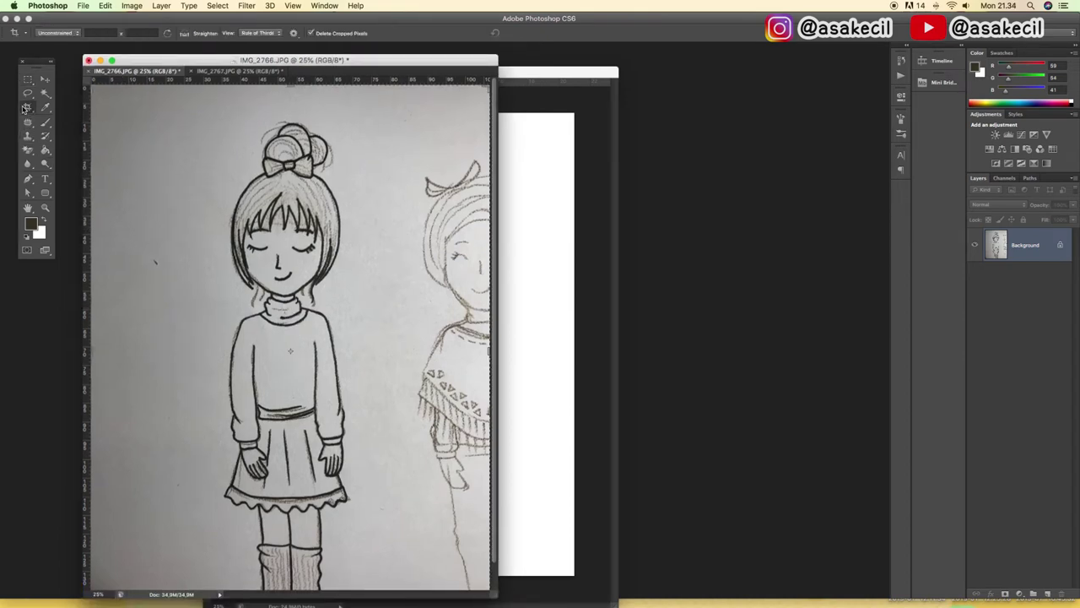
Step: Crop IMG_2766 to a narrow, slightly straightened strip around the bun-haired girl
{"action": "mouse_move", "coordinate": [93, 350]}
{"action": "left_mouse_down"}
{"action": "mouse_move", "coordinate": [135, 340]}
{"action": "mouse_move", "coordinate": [93, 346]}
{"action": "left_mouse_up"}
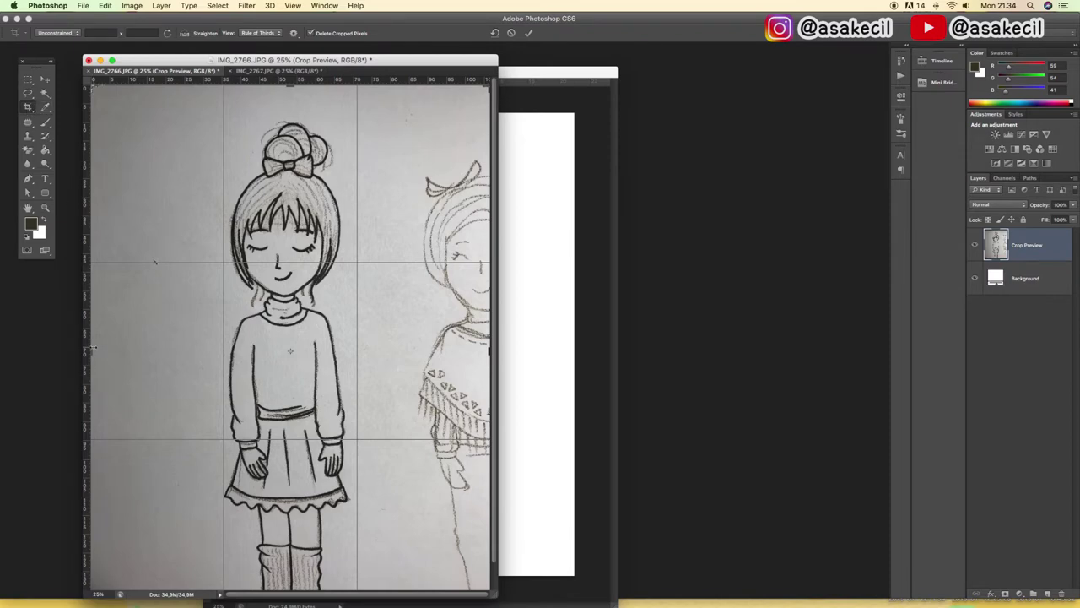
{"action": "left_click_drag", "start_coordinate": [93, 346], "coordinate": [134, 345]}
{"action": "left_click_drag", "start_coordinate": [447, 354], "coordinate": [390, 359]}
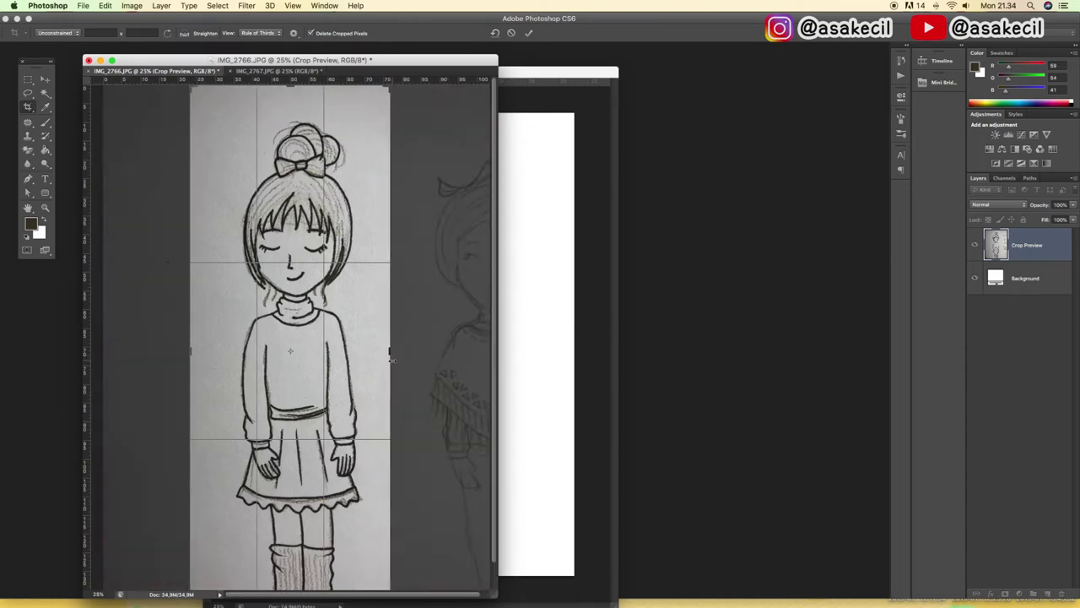
{"action": "left_click_drag", "start_coordinate": [416, 297], "coordinate": [416, 304]}
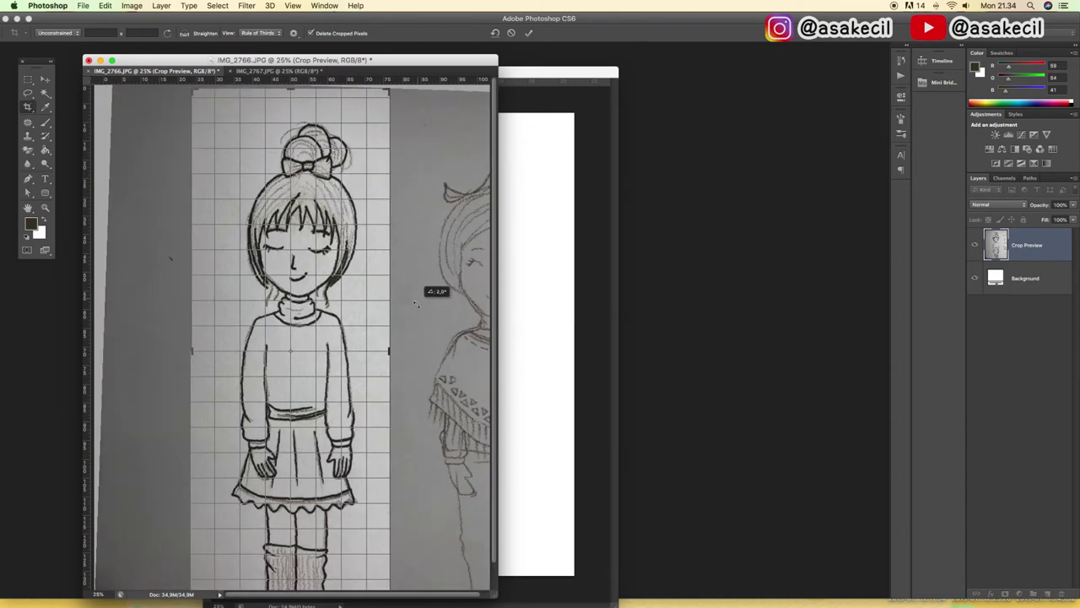
{"action": "key", "text": "Return"}
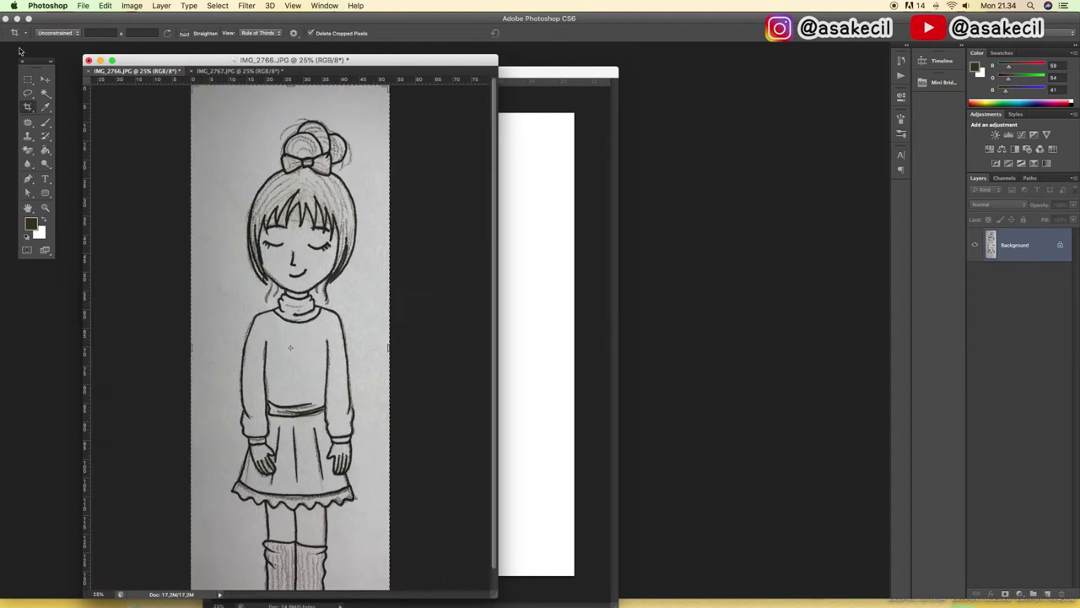
{"action": "left_click", "coordinate": [47, 80]}
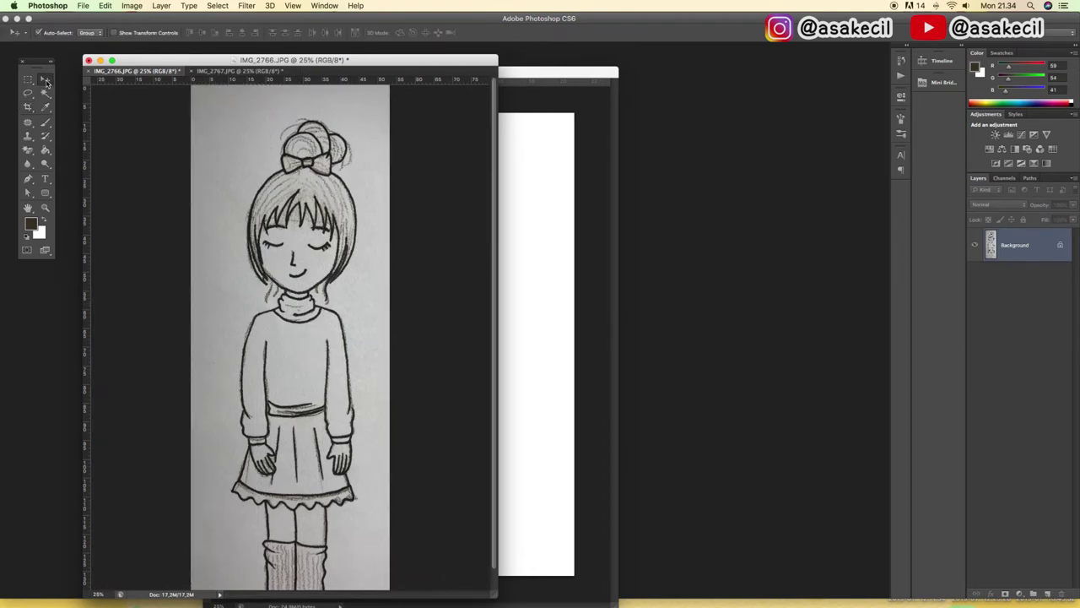
Step: Move the Untitled-1 window aside to reveal the sketch, dismissing the locked-layer warning
{"action": "left_click", "coordinate": [520, 297]}
{"action": "left_click_drag", "start_coordinate": [308, 287], "coordinate": [165, 270]}
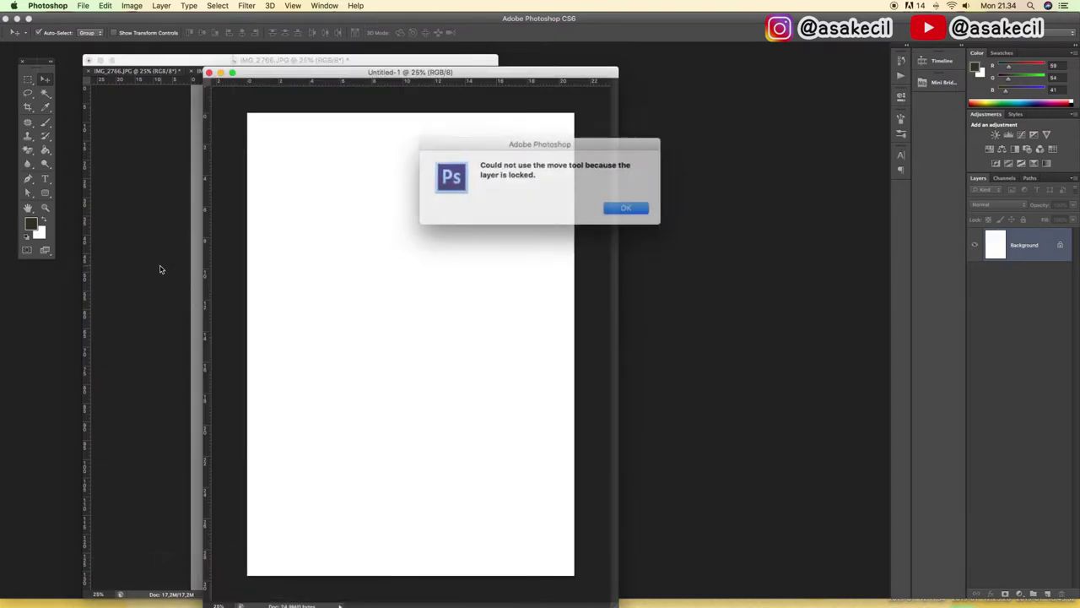
{"action": "left_click", "coordinate": [619, 206]}
{"action": "left_click_drag", "start_coordinate": [487, 75], "coordinate": [721, 77]}
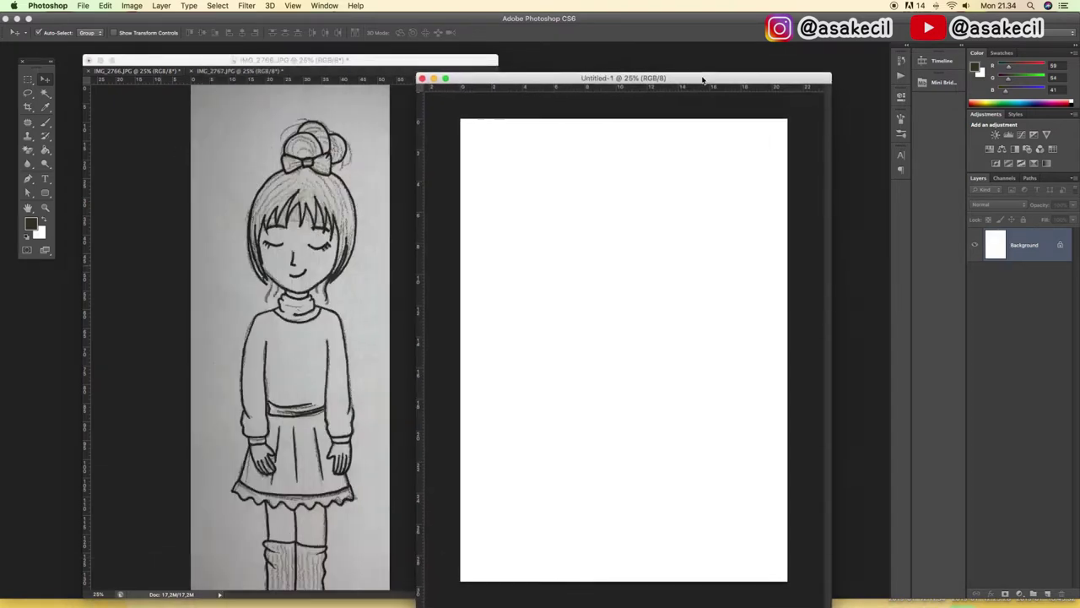
{"action": "left_click", "coordinate": [339, 205]}
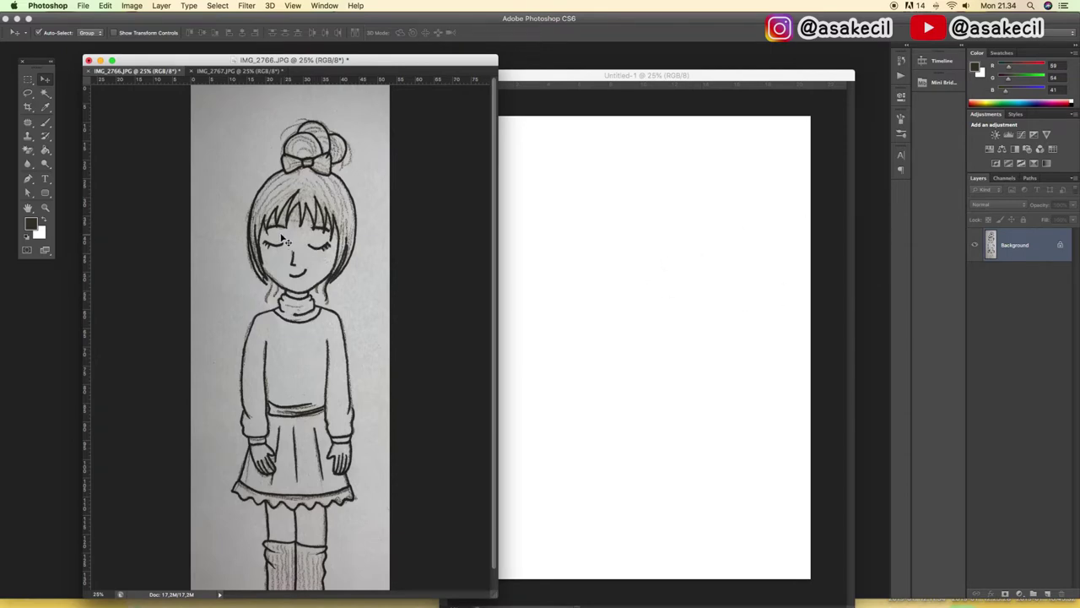
Step: Copy the sketch's Background layer into Untitled-1 as Layer 1, nudged slightly right
{"action": "left_click_drag", "start_coordinate": [287, 242], "coordinate": [596, 267]}
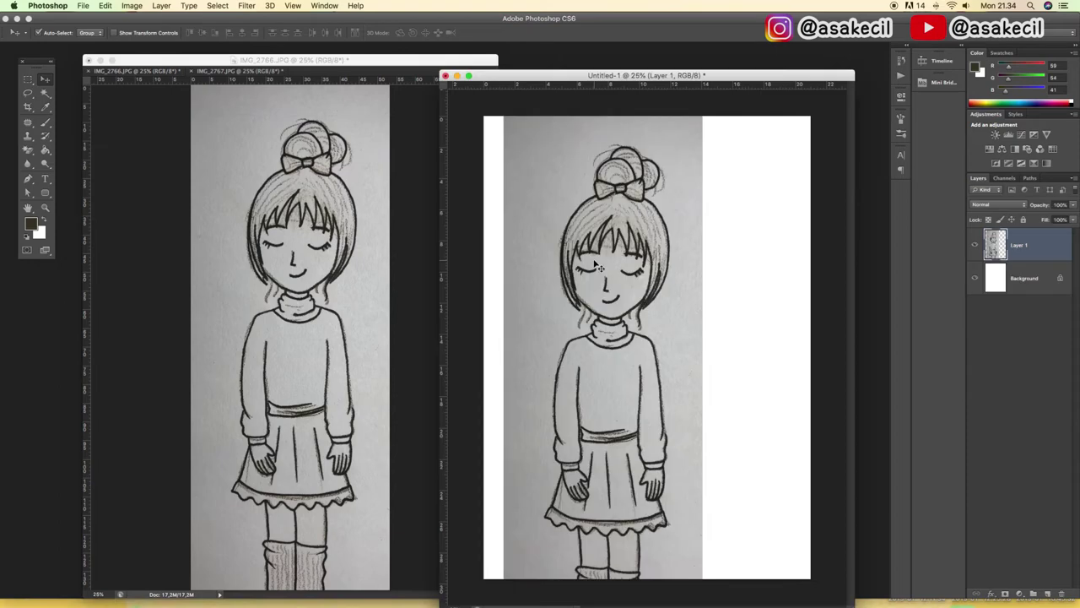
{"action": "key", "text": "super+z"}
{"action": "left_click", "coordinate": [354, 250]}
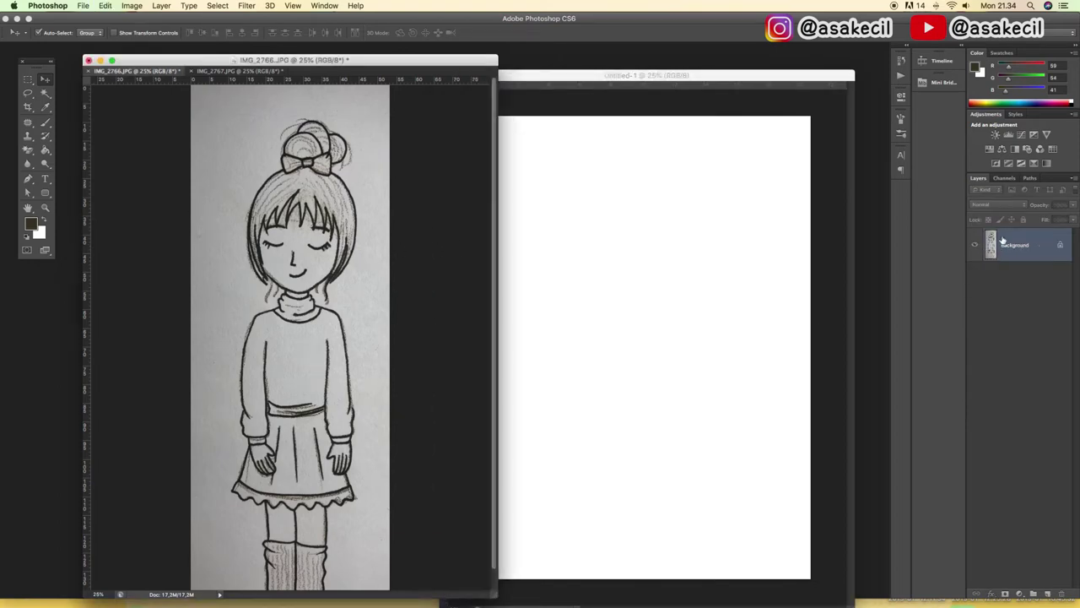
{"action": "mouse_move", "coordinate": [1026, 246]}
{"action": "left_mouse_down"}
{"action": "mouse_move", "coordinate": [647, 269]}
{"action": "mouse_move", "coordinate": [653, 302]}
{"action": "left_mouse_up"}
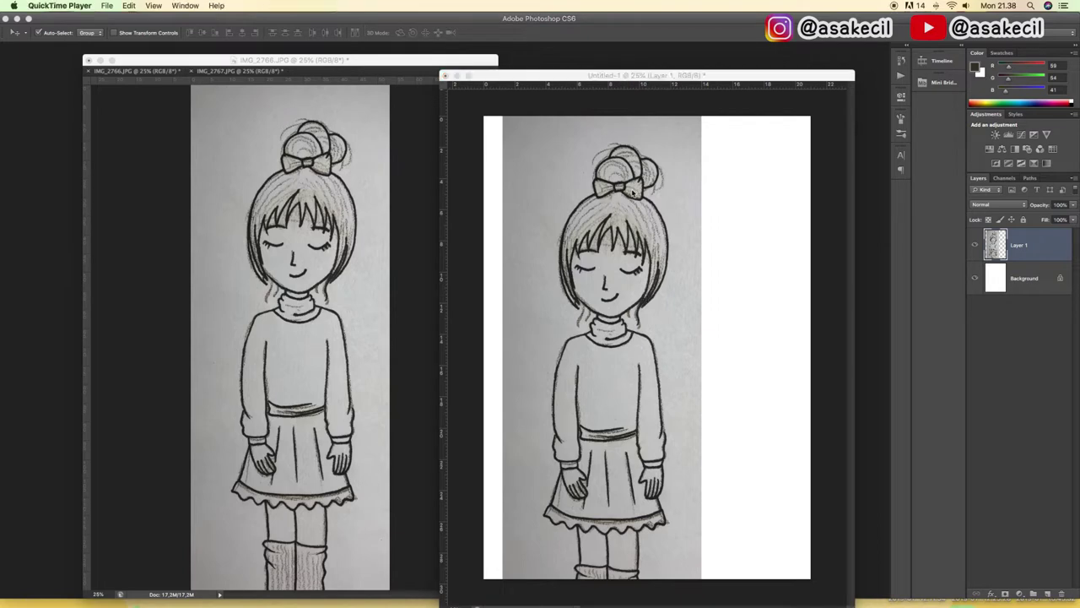
{"action": "left_click_drag", "start_coordinate": [612, 200], "coordinate": [639, 202]}
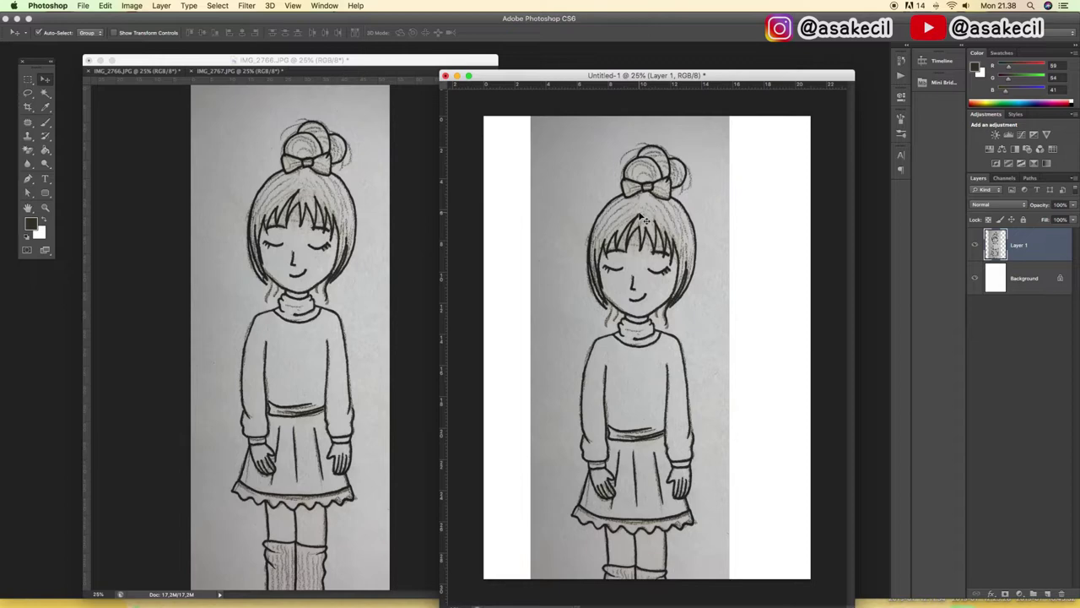
{"action": "key", "text": "ctrl+t"}
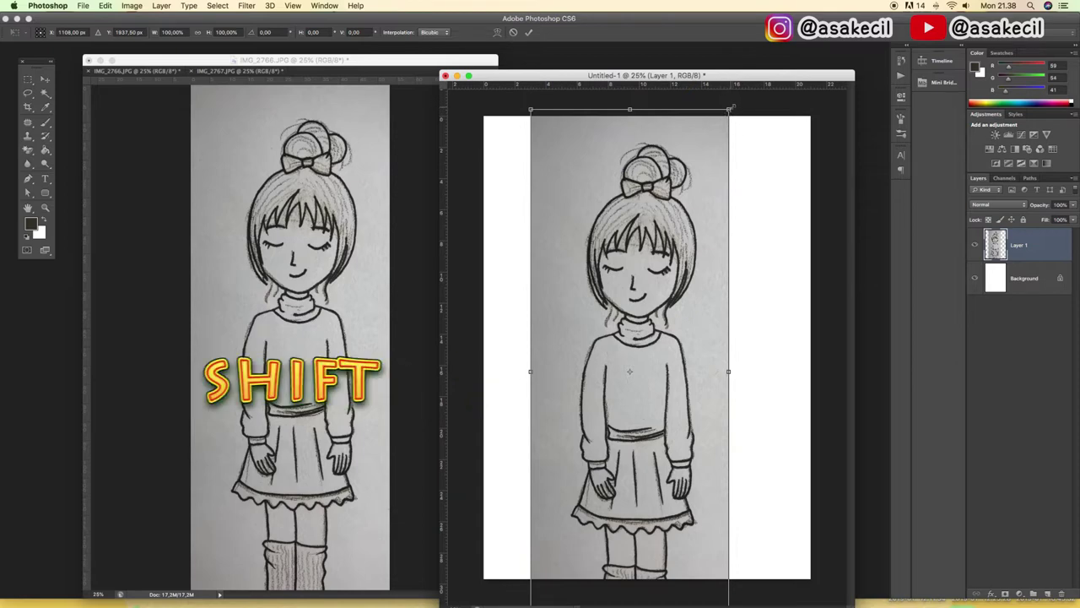
Step: Scale Layer 1 proportionally to about 89% and move it up onto the A4 page
{"action": "left_click_drag", "start_coordinate": [730, 109], "coordinate": [729, 109]}
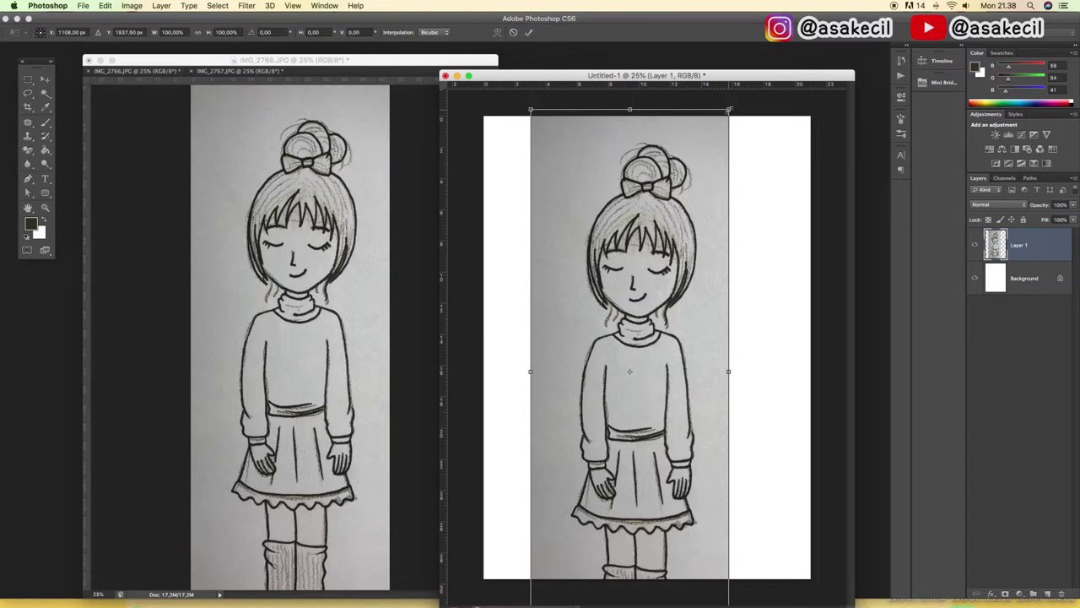
{"action": "left_click_drag", "start_coordinate": [729, 110], "coordinate": [675, 169]}
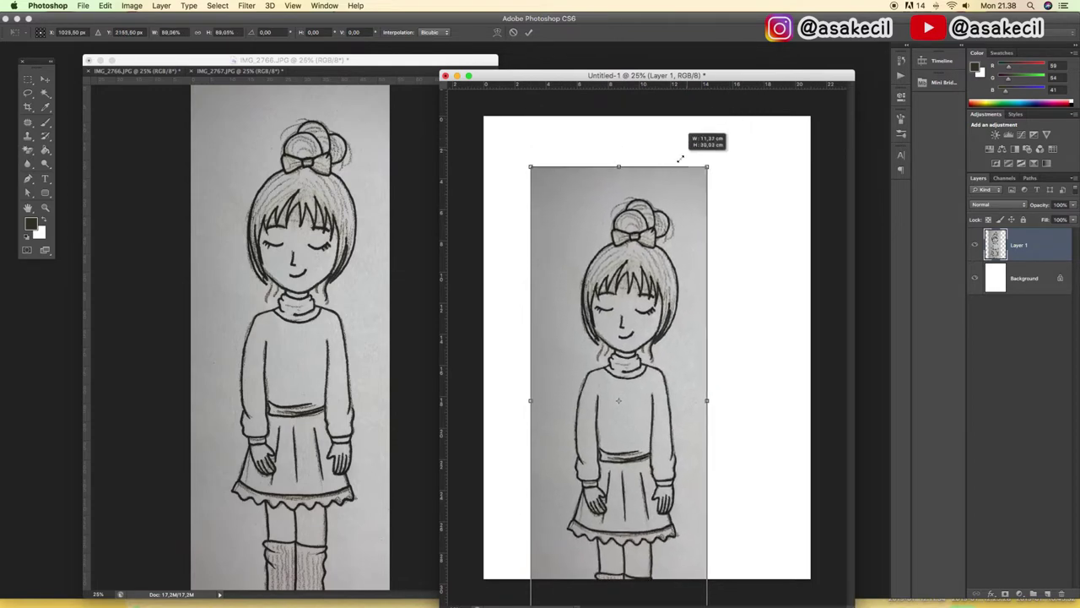
{"action": "left_click_drag", "start_coordinate": [674, 223], "coordinate": [670, 169]}
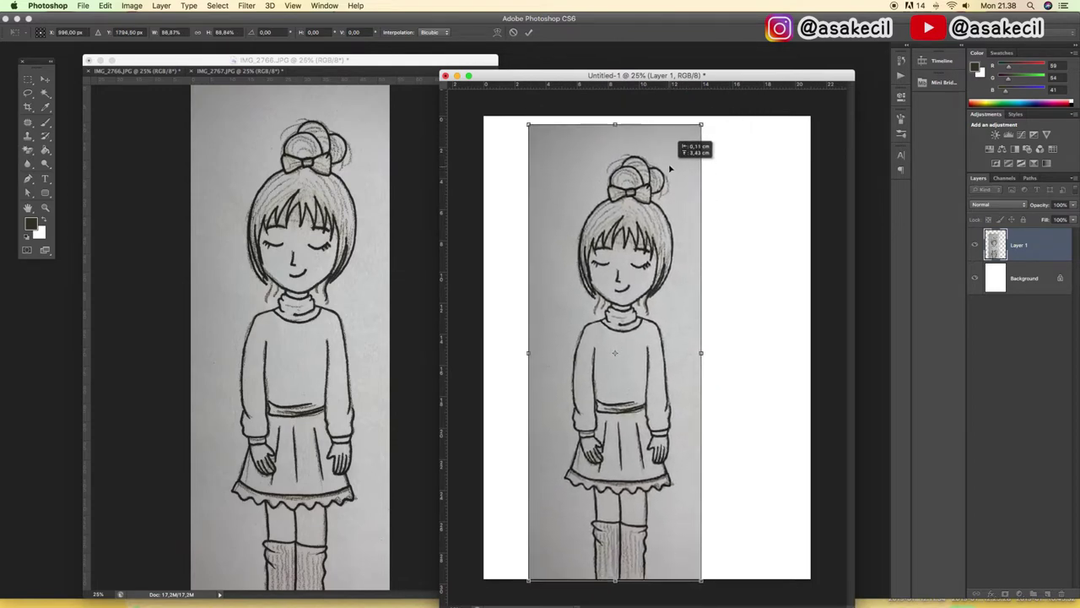
{"action": "key", "text": "Return"}
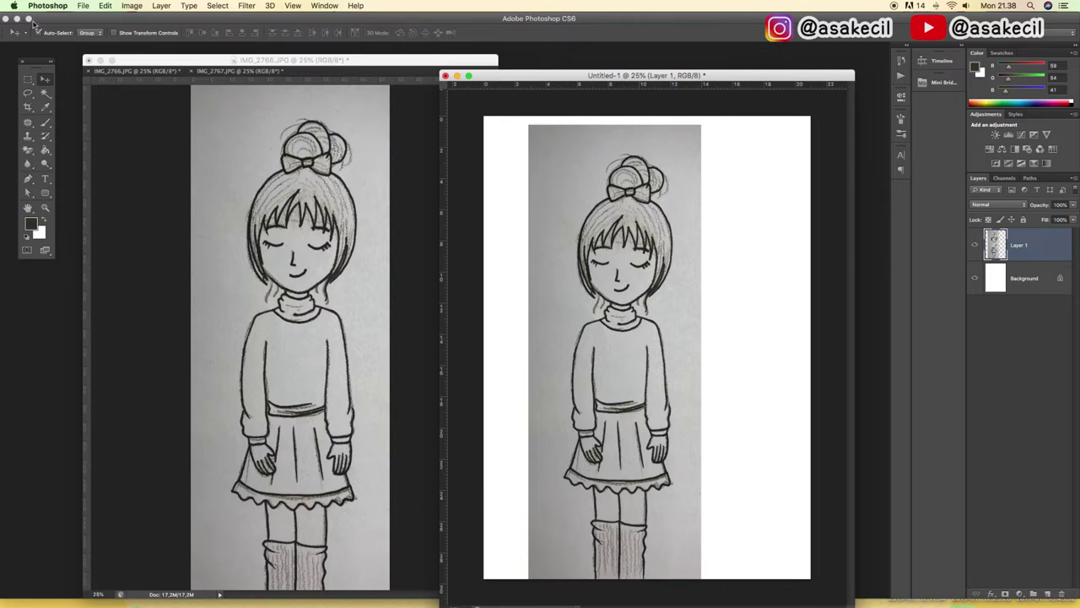
{"action": "left_click", "coordinate": [125, 5]}
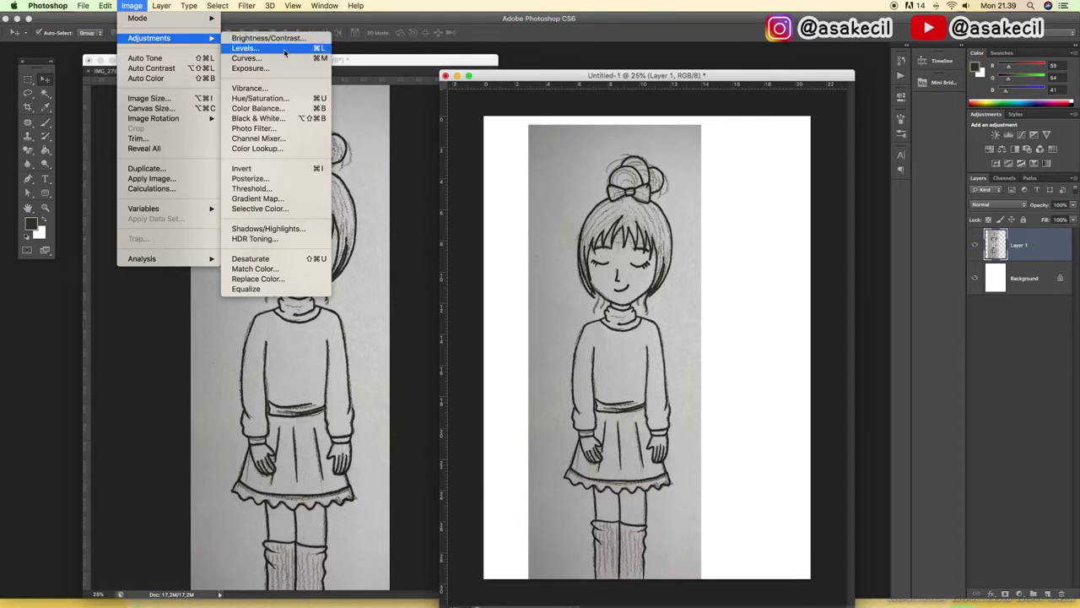
Step: In Levels, pull in the white point and raise the black point to whiten the paper
{"action": "left_click", "coordinate": [285, 53]}
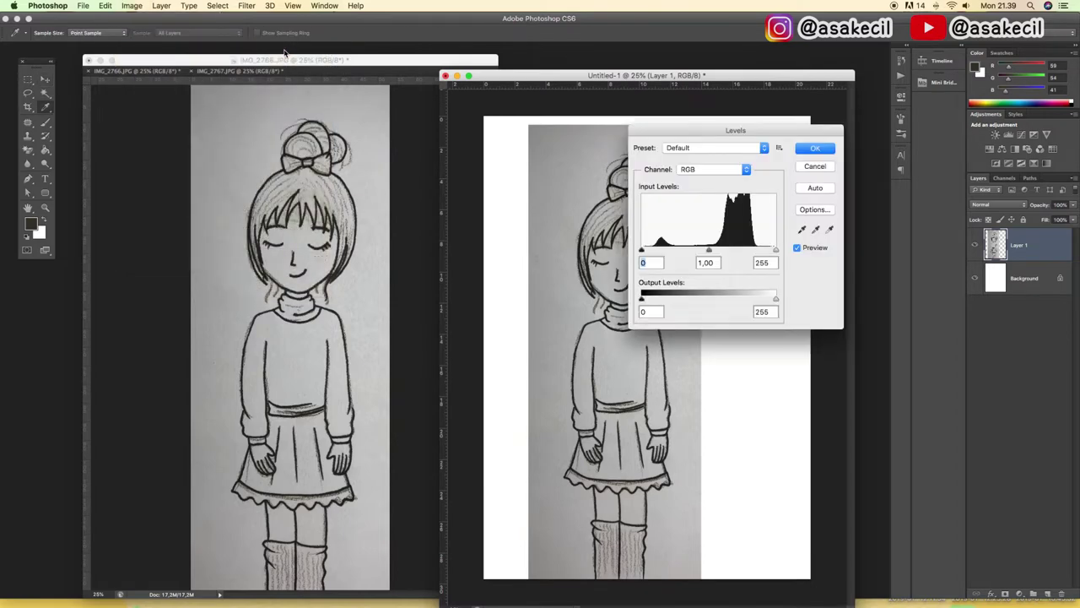
{"action": "left_click_drag", "start_coordinate": [719, 124], "coordinate": [228, 107]}
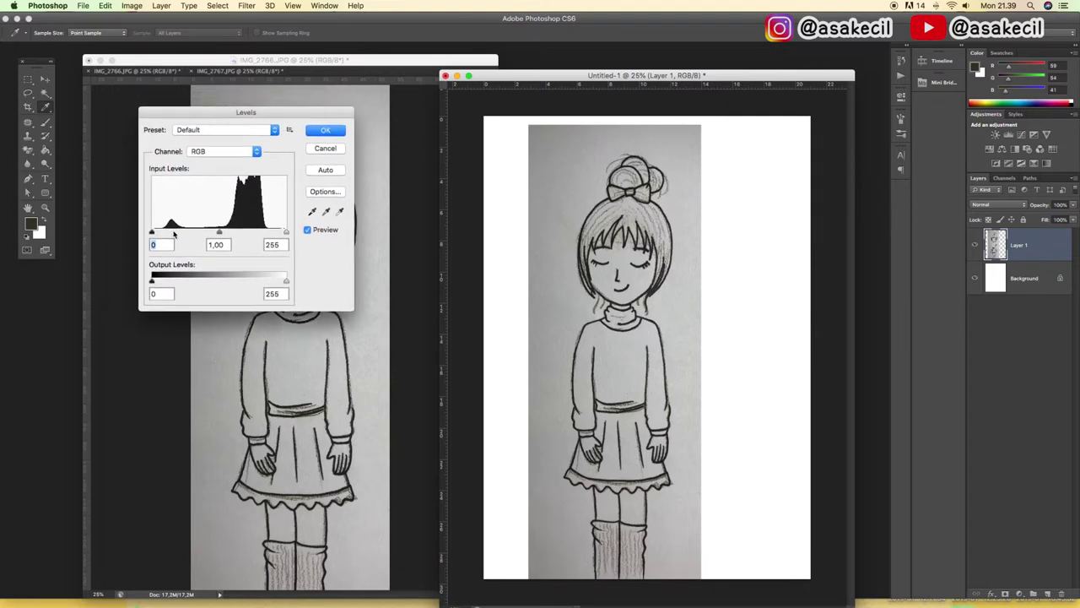
{"action": "mouse_move", "coordinate": [152, 233]}
{"action": "left_mouse_down"}
{"action": "mouse_move", "coordinate": [177, 234]}
{"action": "mouse_move", "coordinate": [152, 233]}
{"action": "left_mouse_up"}
{"action": "left_click", "coordinate": [286, 233]}
{"action": "left_click_drag", "start_coordinate": [286, 233], "coordinate": [246, 234]}
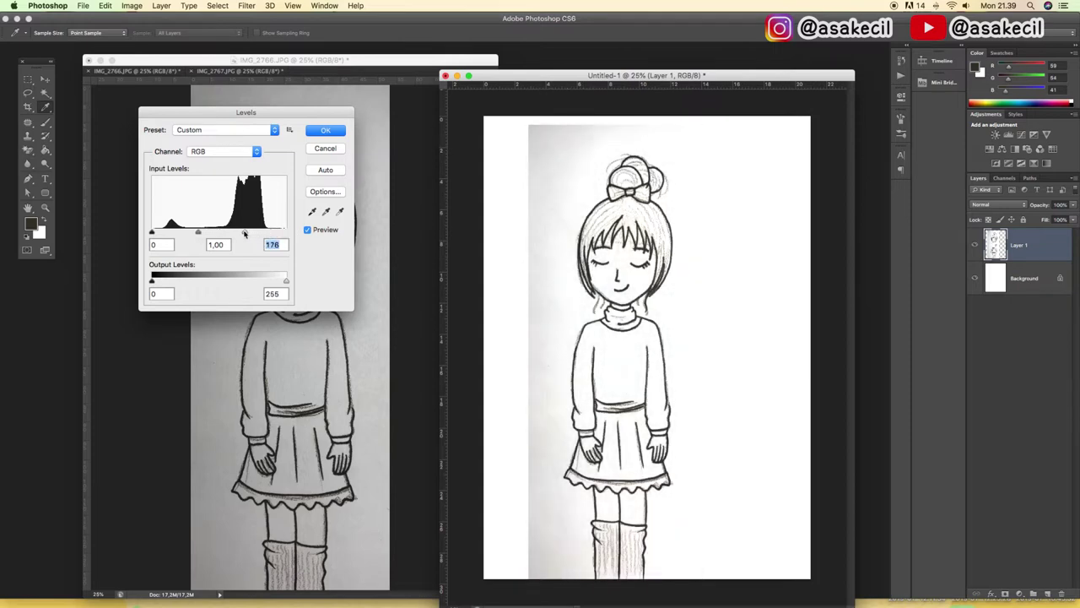
{"action": "left_click_drag", "start_coordinate": [152, 234], "coordinate": [198, 234]}
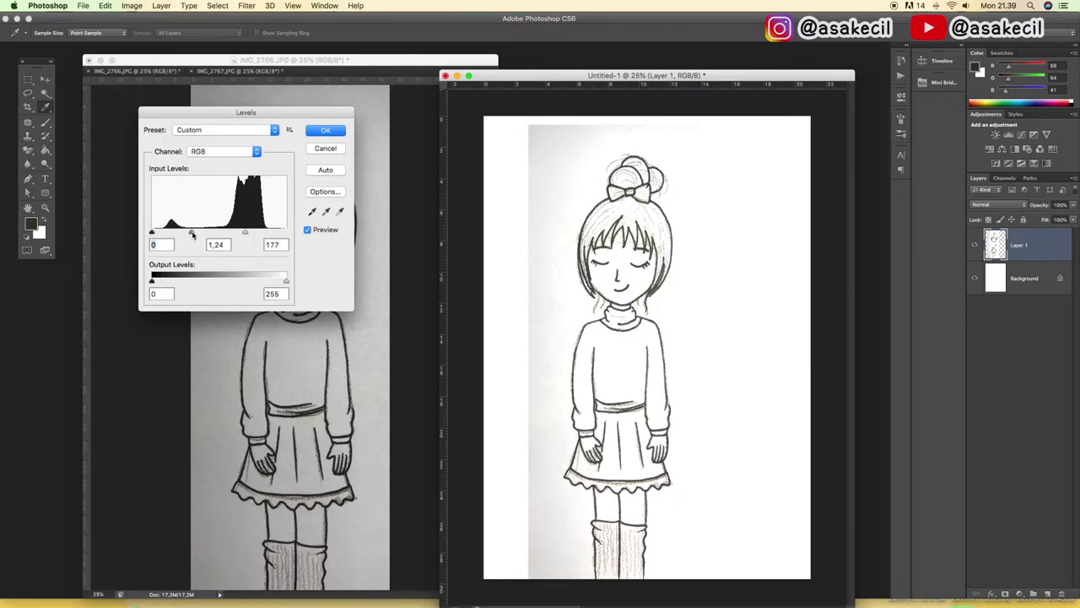
{"action": "left_click_drag", "start_coordinate": [153, 233], "coordinate": [168, 233]}
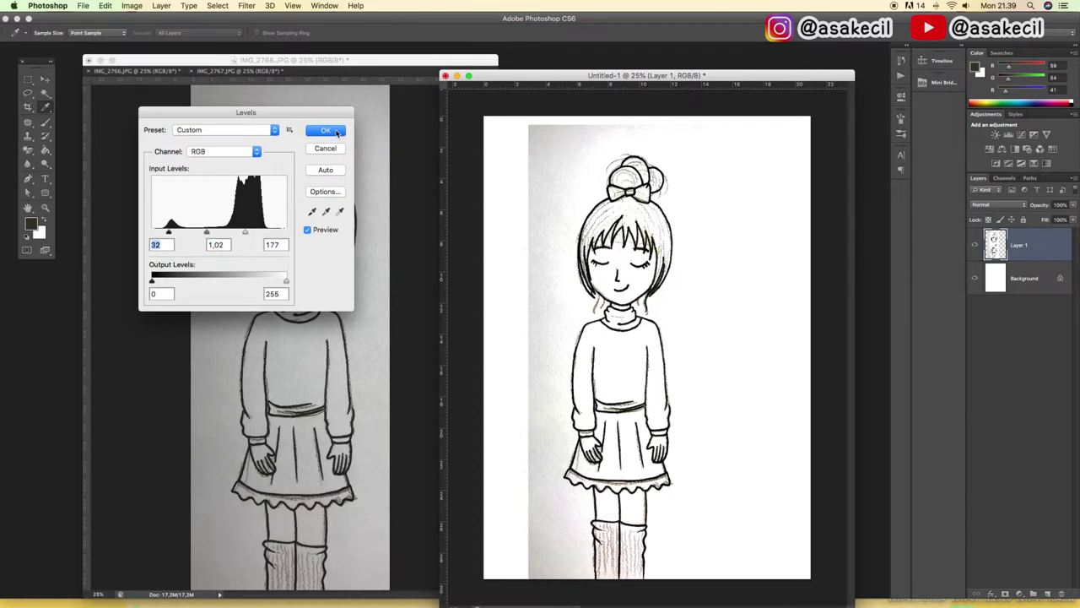
Step: Refine the Levels input to about 15, 0.58 and 120 and apply it
{"action": "key", "text": "super+plus"}
{"action": "key", "text": "super+plus"}
{"action": "key", "text": "super+plus"}
{"action": "key", "text": "super+plus"}
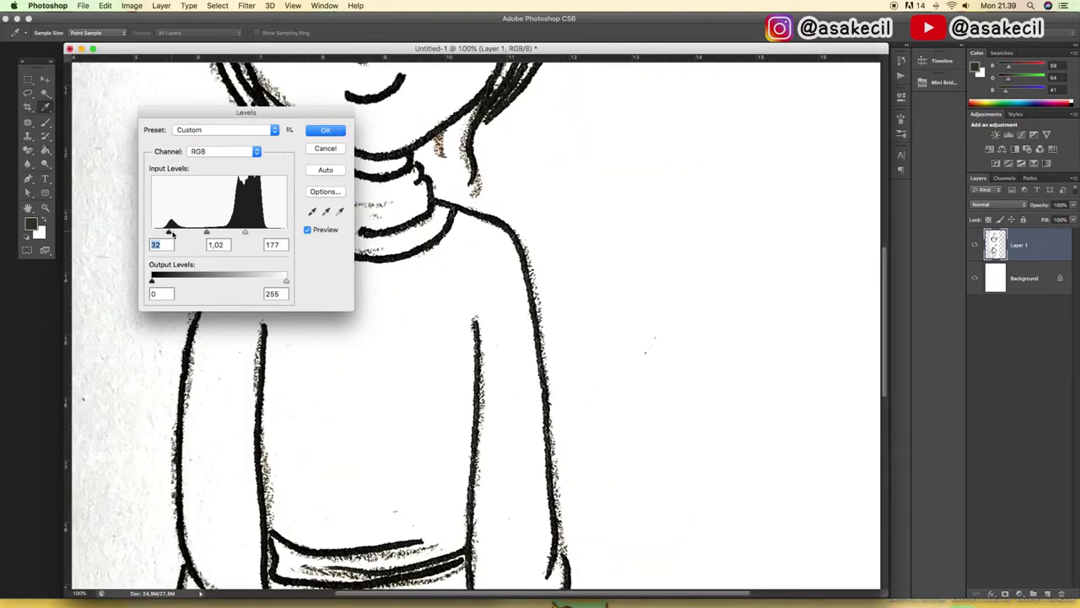
{"action": "key", "text": "super+minus"}
{"action": "key", "text": "super+minus"}
{"action": "key", "text": "super+minus"}
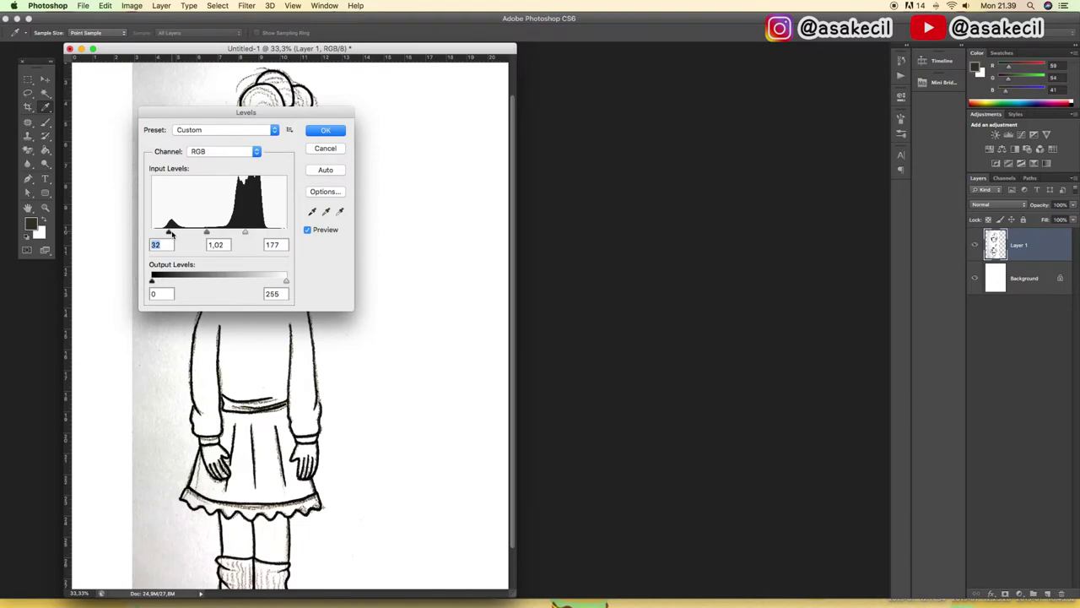
{"action": "key", "text": "super+plus"}
{"action": "key", "text": "super+plus"}
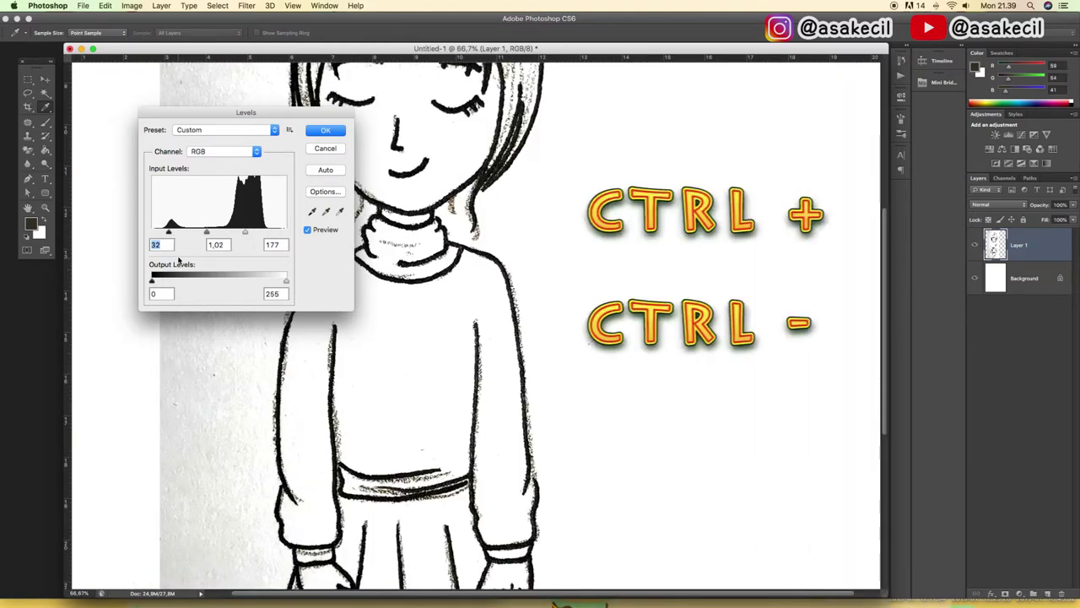
{"action": "mouse_move", "coordinate": [170, 235]}
{"action": "left_mouse_down"}
{"action": "mouse_move", "coordinate": [191, 234]}
{"action": "mouse_move", "coordinate": [160, 235]}
{"action": "left_mouse_up"}
{"action": "left_click_drag", "start_coordinate": [245, 233], "coordinate": [197, 235]}
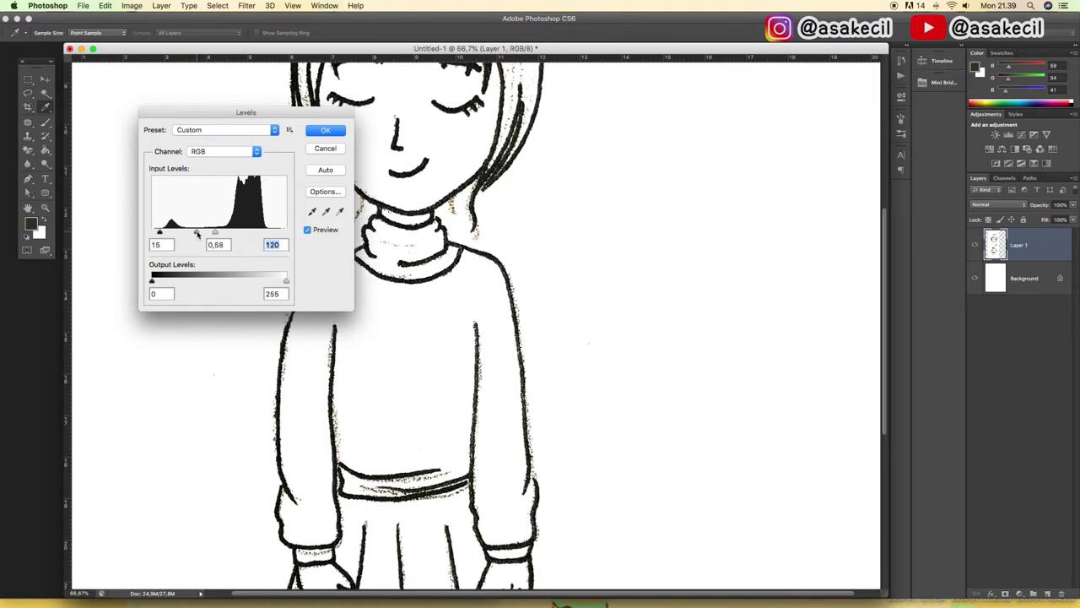
{"action": "left_click", "coordinate": [331, 133]}
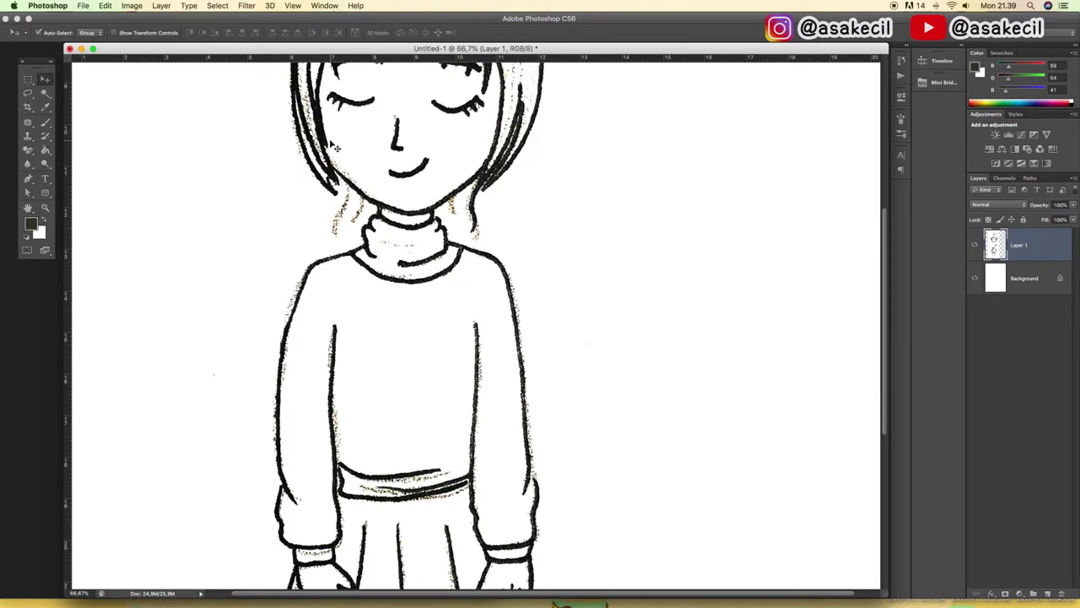
{"action": "key", "text": "super+minus"}
{"action": "key", "text": "super+minus"}
{"action": "key", "text": "super+minus"}
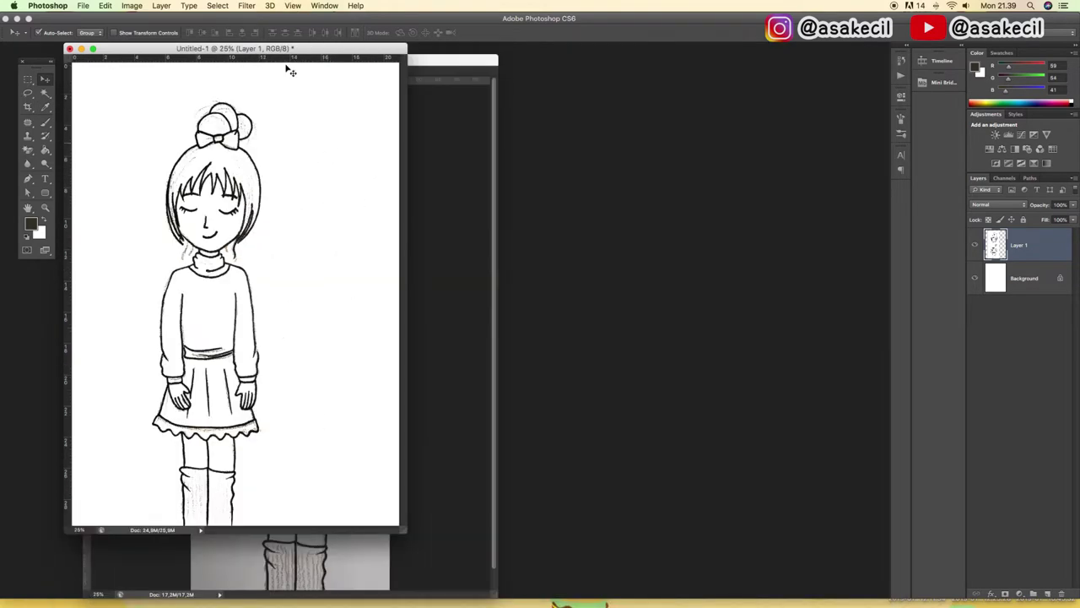
{"action": "left_click", "coordinate": [138, 5]}
{"action": "mouse_move", "coordinate": [150, 38]}
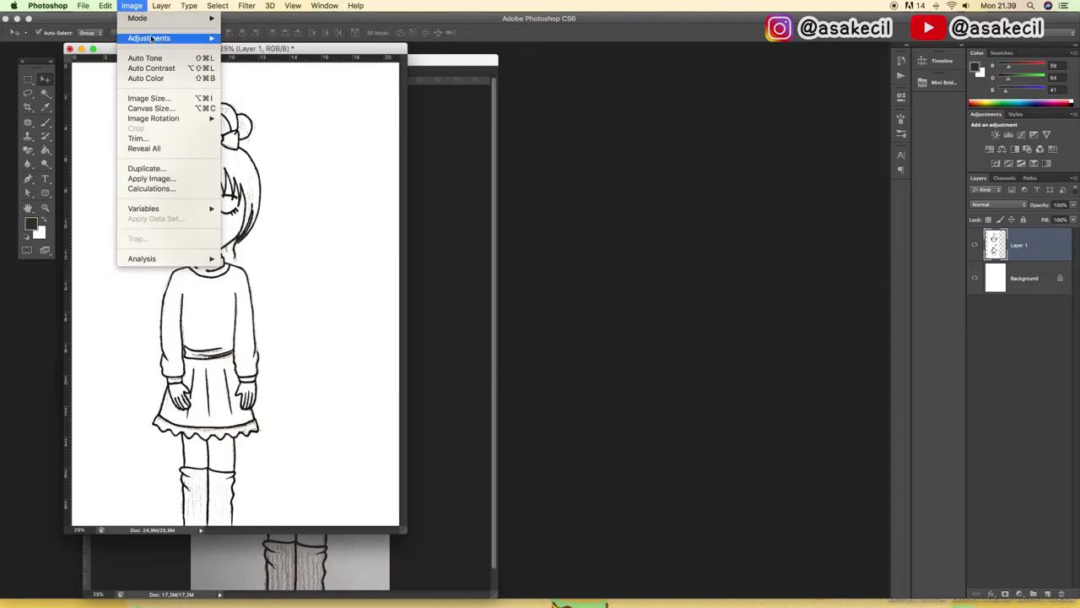
Step: Apply a steep S-shaped Curves adjustment so lines turn bold black on white
{"action": "left_click", "coordinate": [245, 59]}
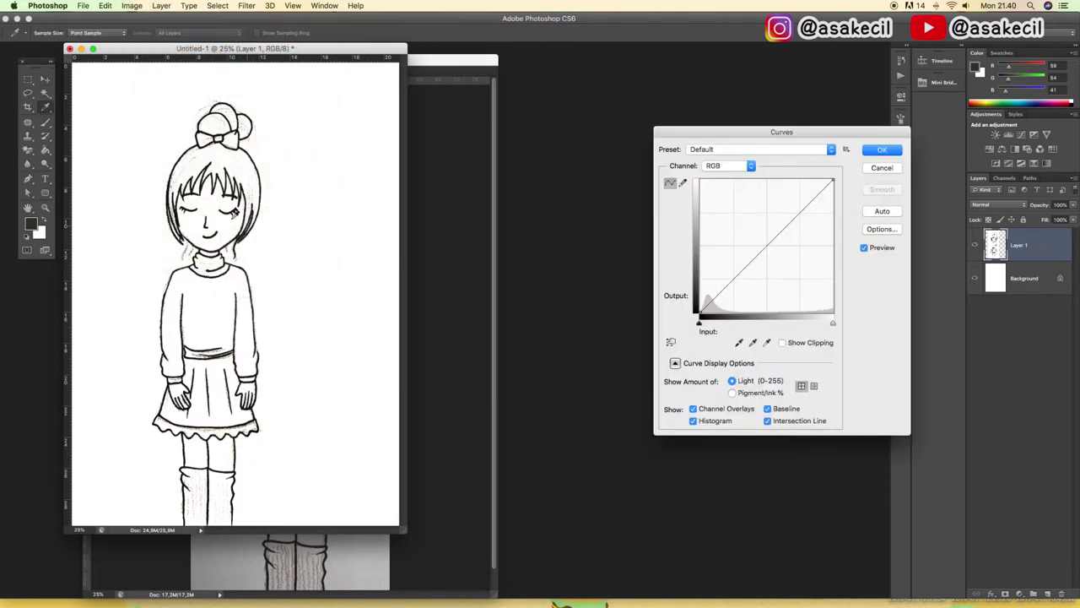
{"action": "left_click_drag", "start_coordinate": [740, 274], "coordinate": [739, 301]}
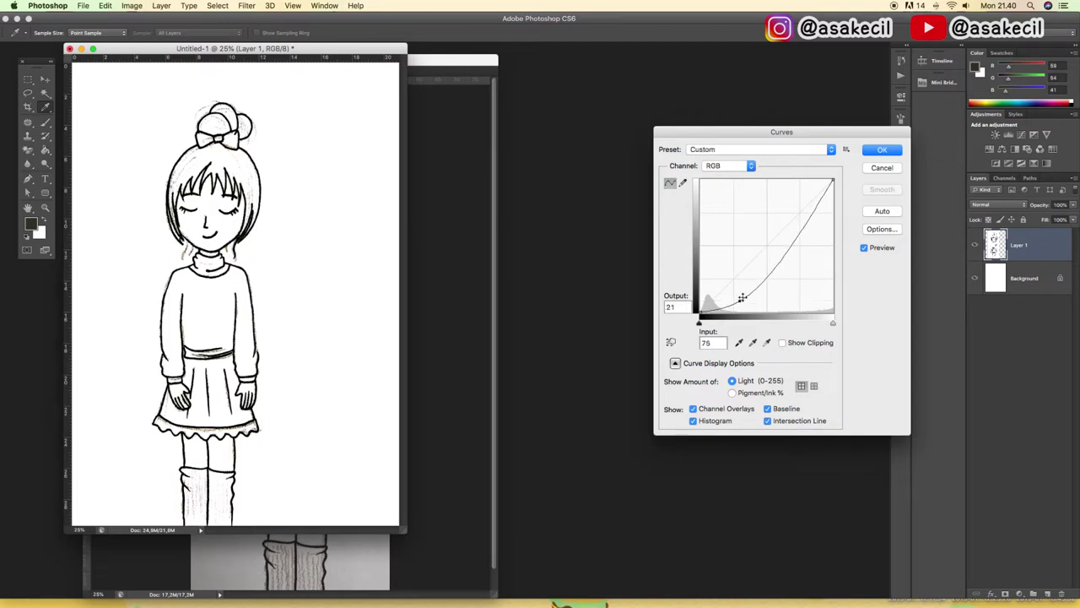
{"action": "mouse_move", "coordinate": [785, 242]}
{"action": "left_mouse_down"}
{"action": "mouse_move", "coordinate": [771, 205]}
{"action": "mouse_move", "coordinate": [749, 193]}
{"action": "left_mouse_up"}
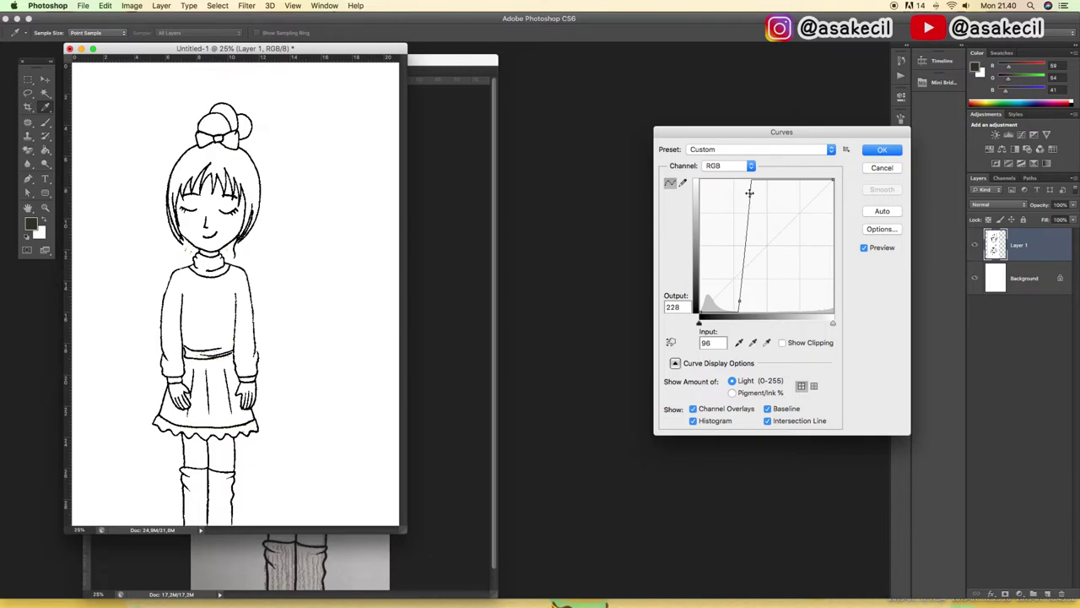
{"action": "key", "text": "super+plus"}
{"action": "key", "text": "super+plus"}
{"action": "key", "text": "super+plus"}
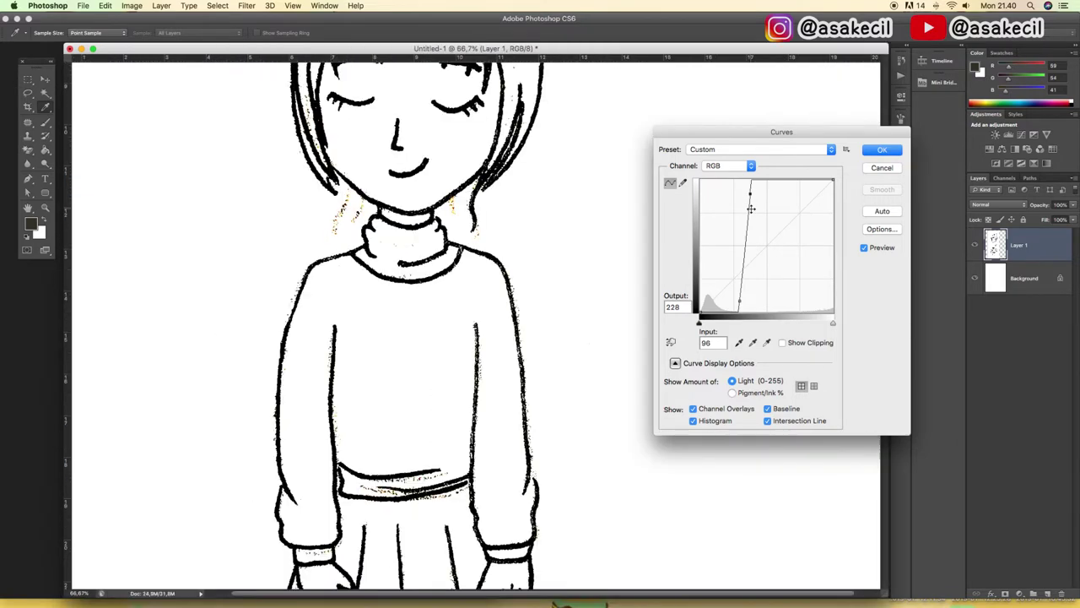
{"action": "left_click_drag", "start_coordinate": [750, 193], "coordinate": [761, 200]}
{"action": "left_click", "coordinate": [872, 154]}
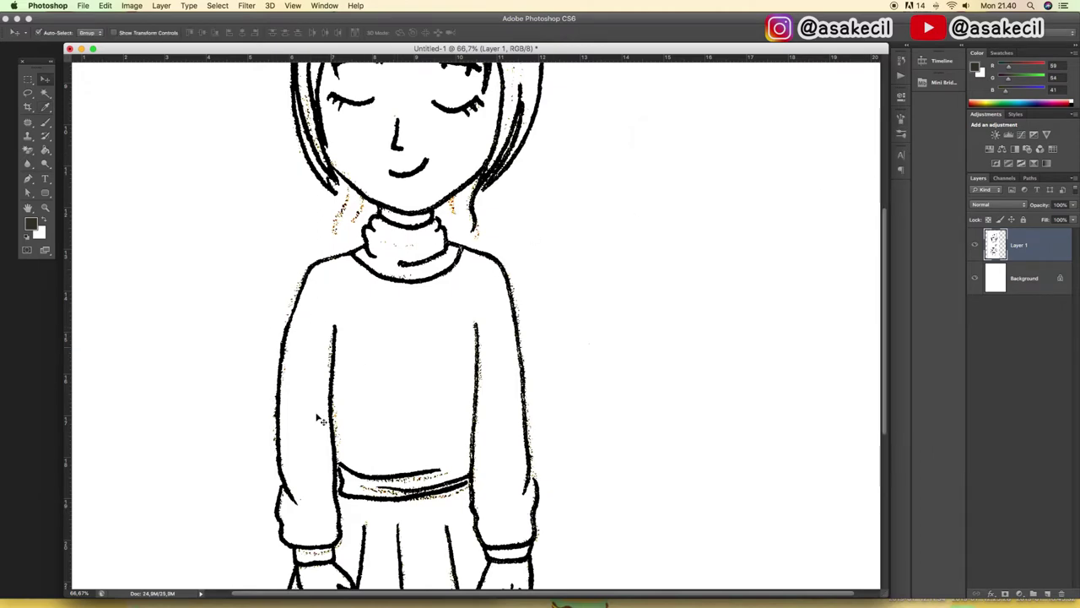
{"action": "scroll", "coordinate": [528, 474], "scroll_direction": "down", "scroll_amount": 1}
{"action": "scroll", "coordinate": [529, 474], "scroll_direction": "down", "scroll_amount": 5}
{"action": "scroll", "coordinate": [528, 473], "scroll_direction": "down", "scroll_amount": 4}
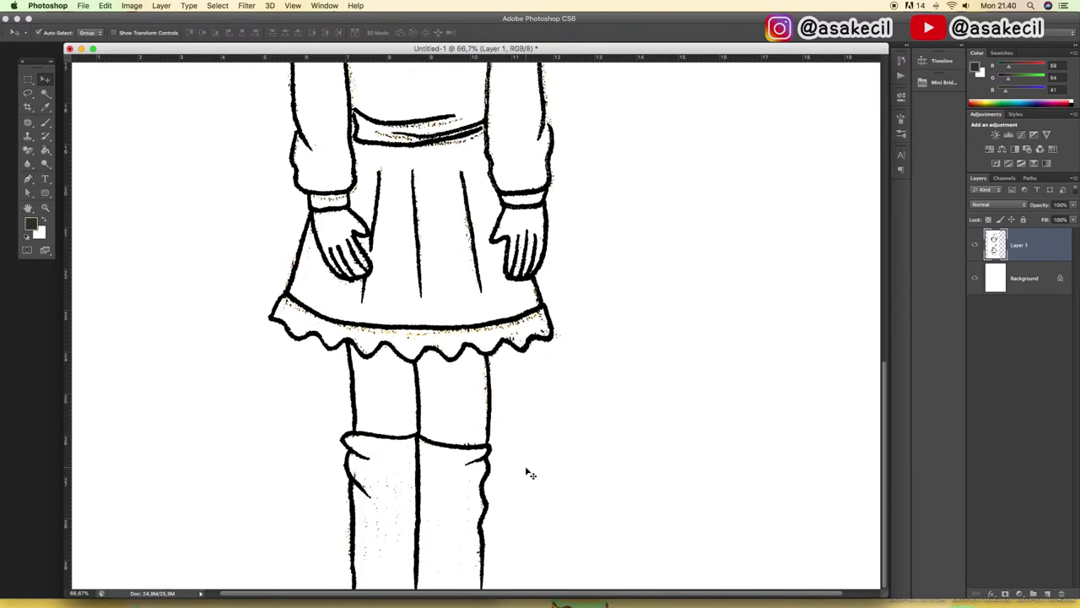
{"action": "scroll", "coordinate": [506, 463], "scroll_direction": "up", "scroll_amount": 1}
{"action": "scroll", "coordinate": [506, 464], "scroll_direction": "up", "scroll_amount": 1}
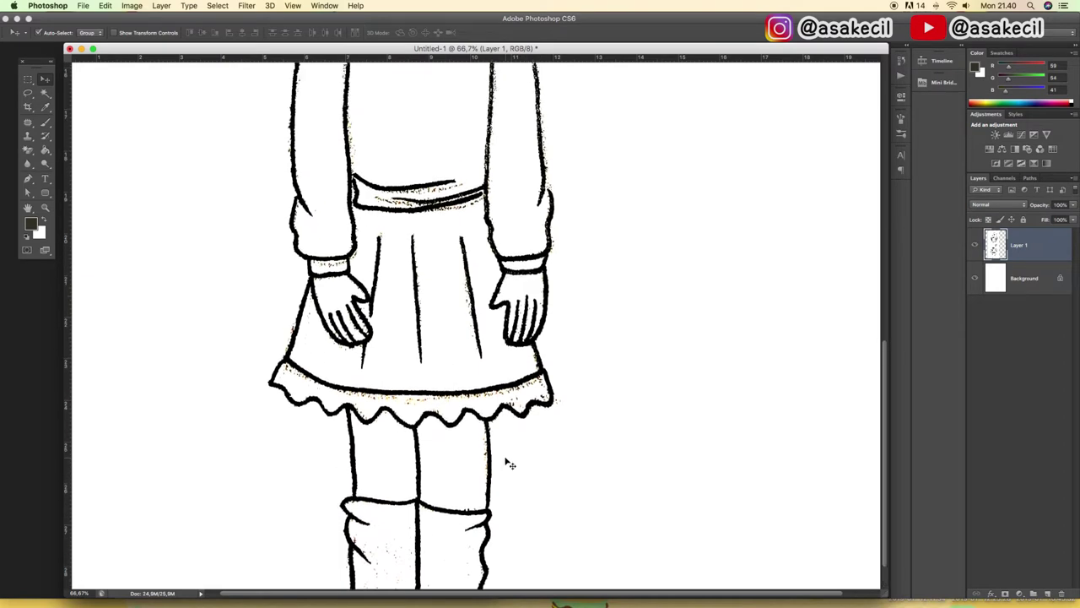
{"action": "scroll", "coordinate": [501, 310], "scroll_direction": "up", "scroll_amount": 5}
{"action": "scroll", "coordinate": [501, 310], "scroll_direction": "up", "scroll_amount": 4}
{"action": "scroll", "coordinate": [501, 310], "scroll_direction": "up", "scroll_amount": 1}
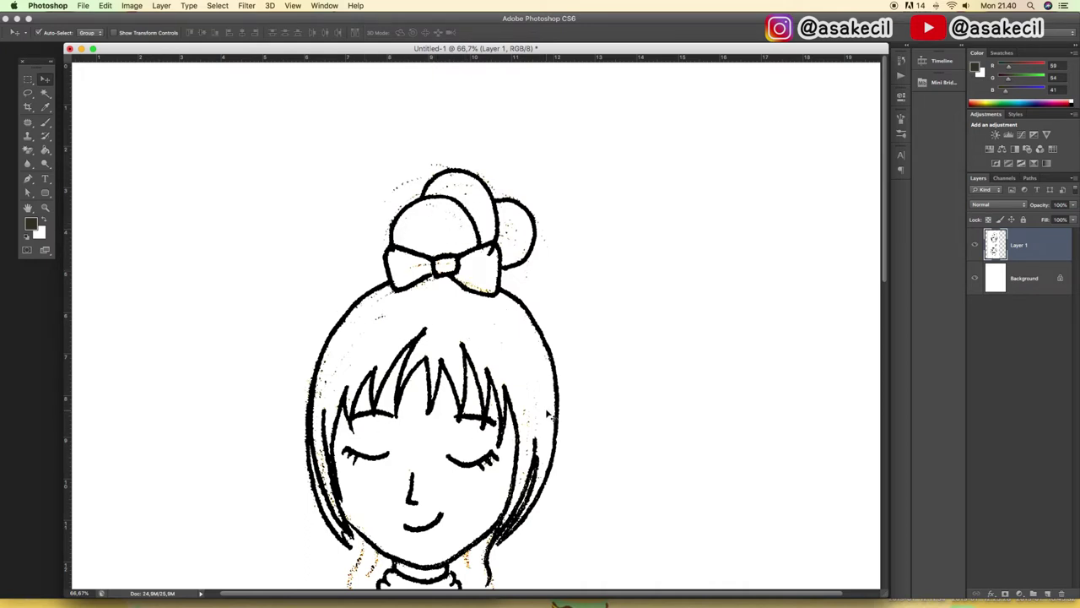
{"action": "scroll", "coordinate": [547, 415], "scroll_direction": "down", "scroll_amount": 1}
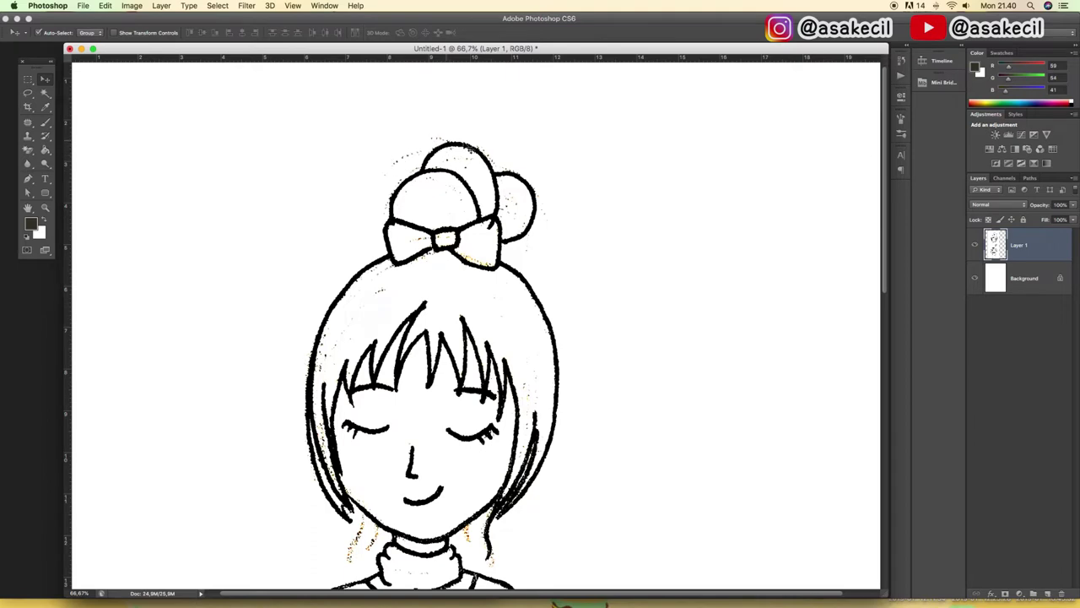
{"action": "scroll", "coordinate": [449, 373], "scroll_direction": "down", "scroll_amount": 2}
{"action": "scroll", "coordinate": [446, 410], "scroll_direction": "down", "scroll_amount": 10}
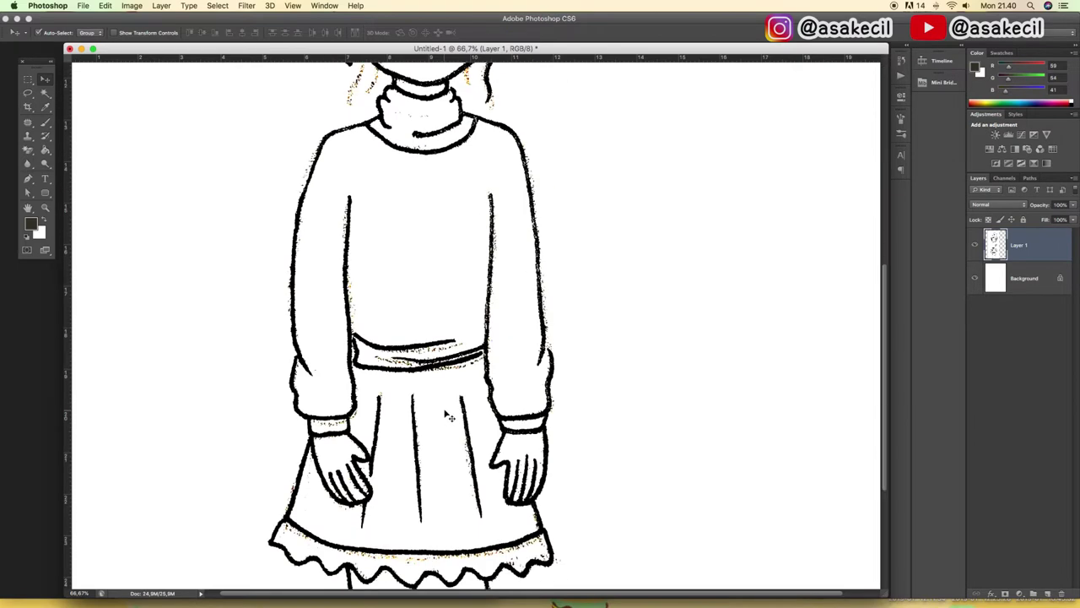
{"action": "scroll", "coordinate": [462, 434], "scroll_direction": "down", "scroll_amount": 5}
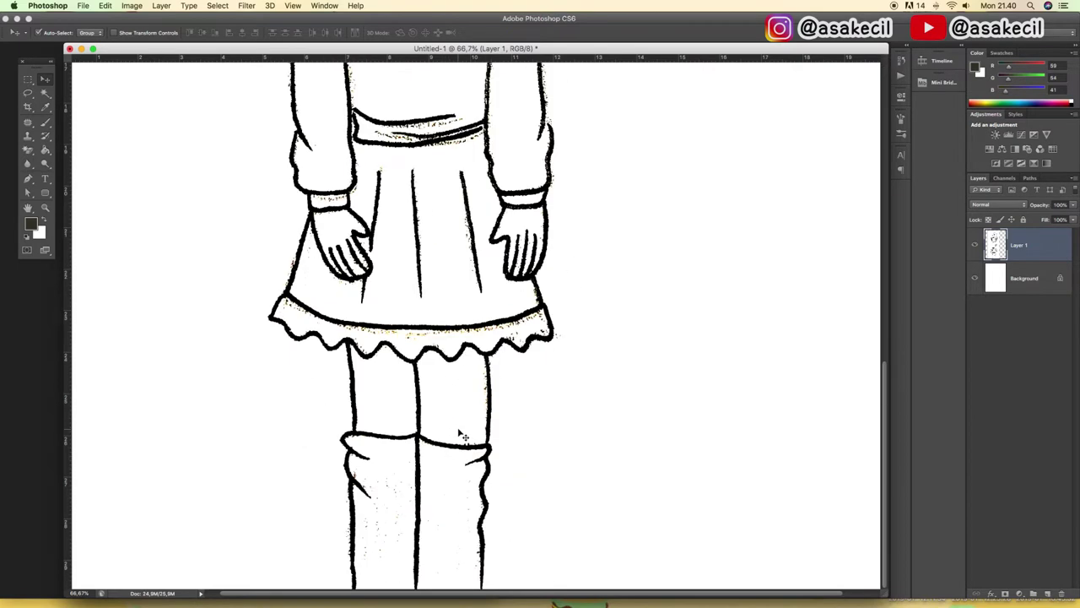
{"action": "key", "text": "super+minus"}
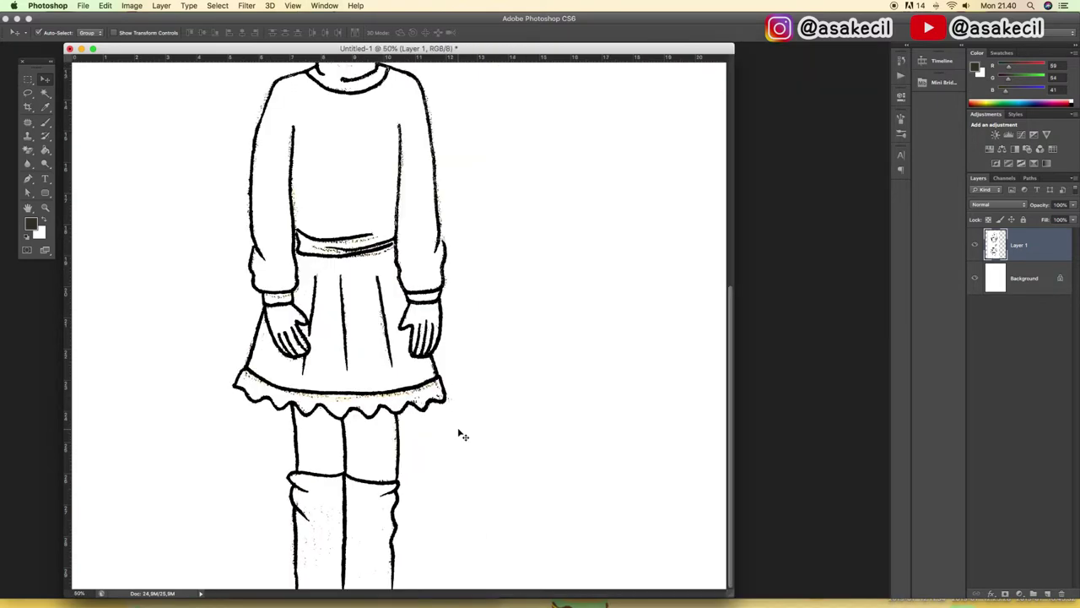
{"action": "key", "text": "super+minus"}
{"action": "key", "text": "super+plus"}
{"action": "key", "text": "super+plus"}
{"action": "key", "text": "super+plus"}
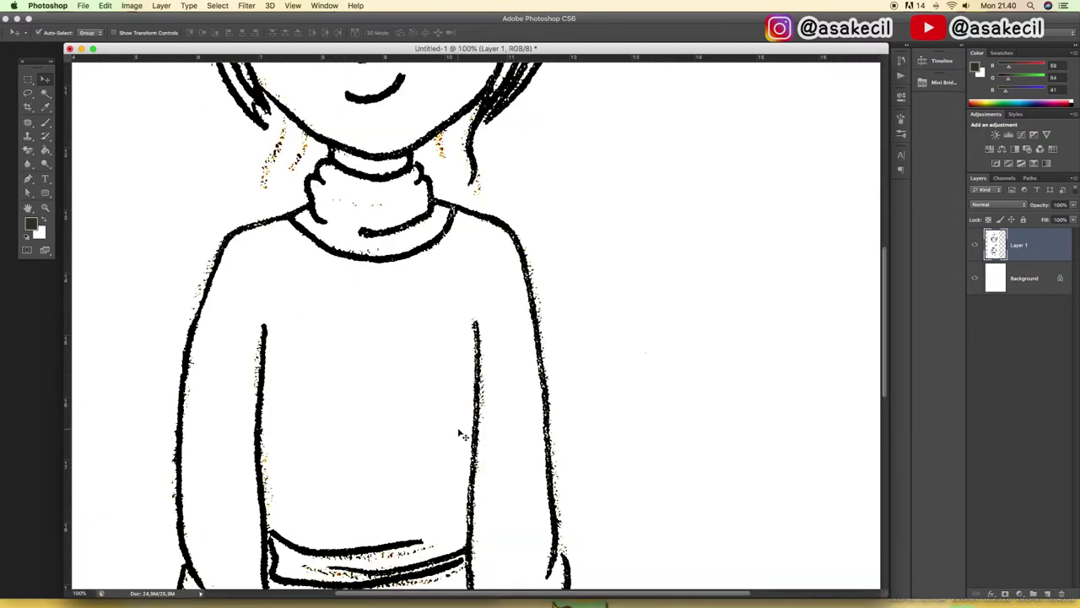
{"action": "key", "text": "super+minus"}
{"action": "key", "text": "super+minus"}
{"action": "key", "text": "super+minus"}
{"action": "key", "text": "super+minus"}
{"action": "key", "text": "ctrl+plus"}
{"action": "key", "text": "ctrl+plus"}
{"action": "key", "text": "ctrl+plus"}
{"action": "key", "text": "ctrl+plus"}
{"action": "key", "text": "ctrl+minus"}
{"action": "key", "text": "ctrl+minus"}
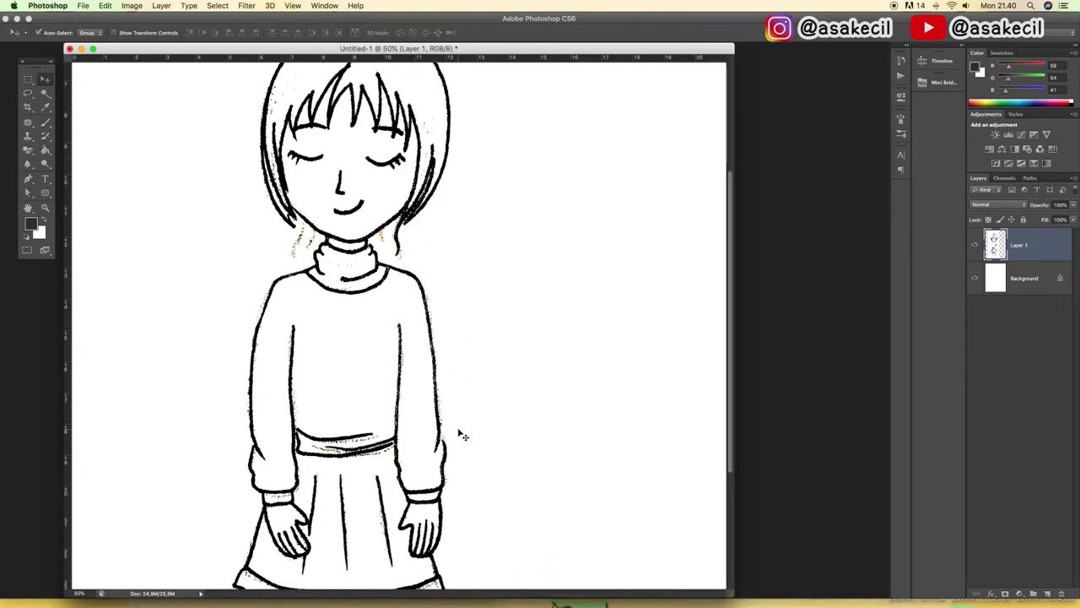
{"action": "key", "text": "ctrl+minus"}
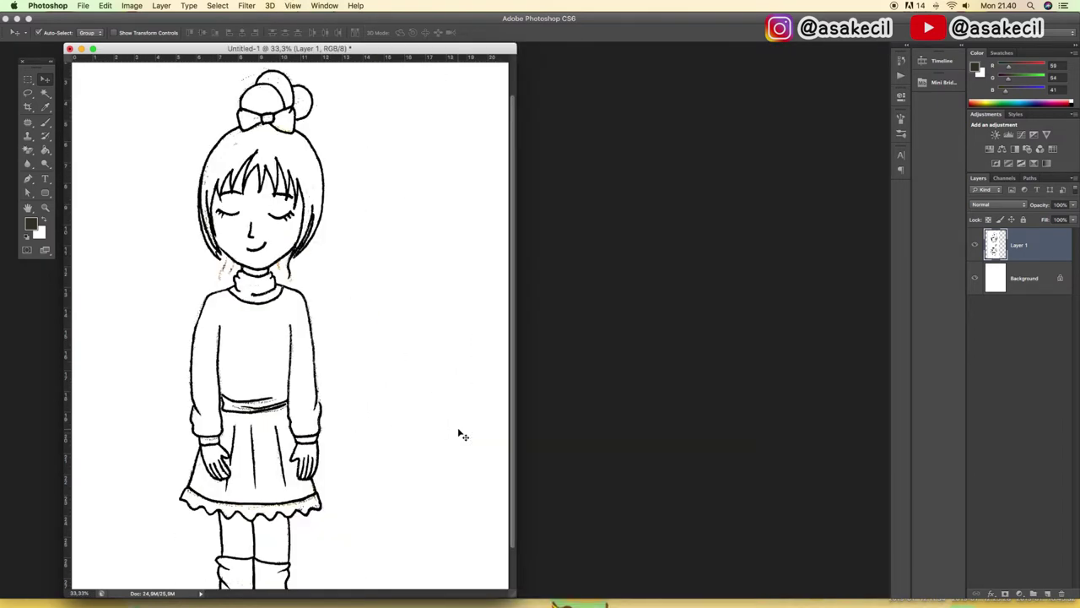
{"action": "scroll", "coordinate": [463, 436], "scroll_direction": "down", "scroll_amount": 1}
{"action": "scroll", "coordinate": [463, 436], "scroll_direction": "down", "scroll_amount": 1}
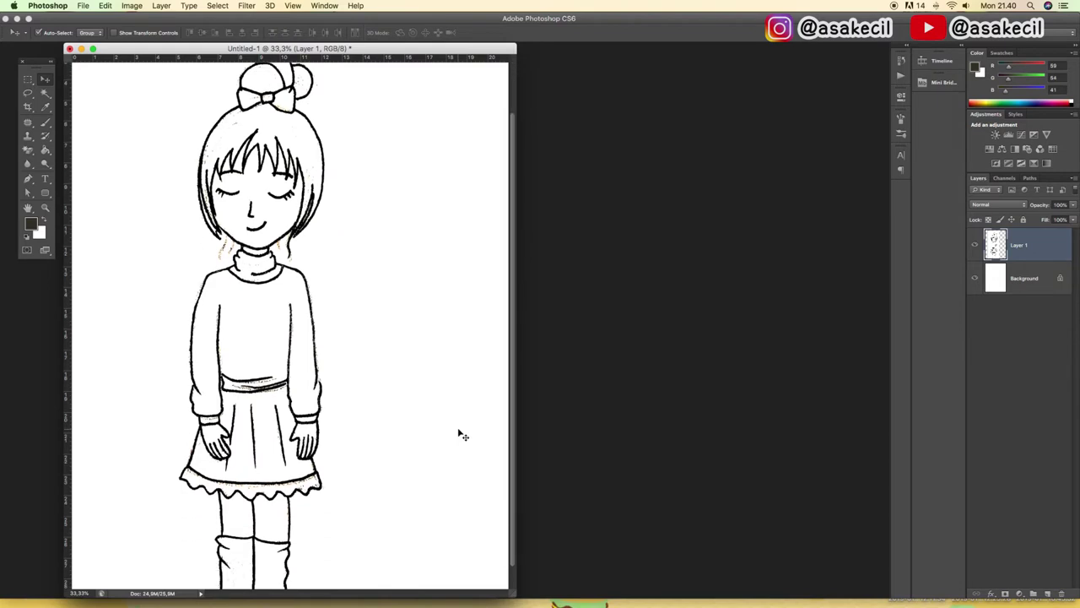
{"action": "key", "text": "ctrl+minus"}
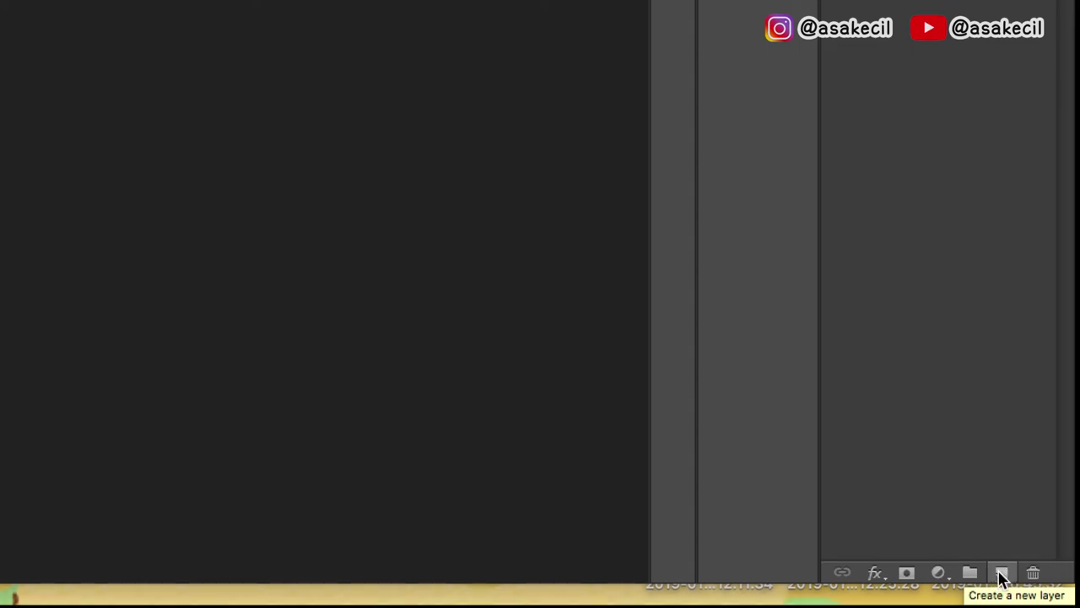
Step: Add empty Layer 2 and select the dark line art with Color Range at Fuzziness 200
{"action": "left_click", "coordinate": [1002, 574]}
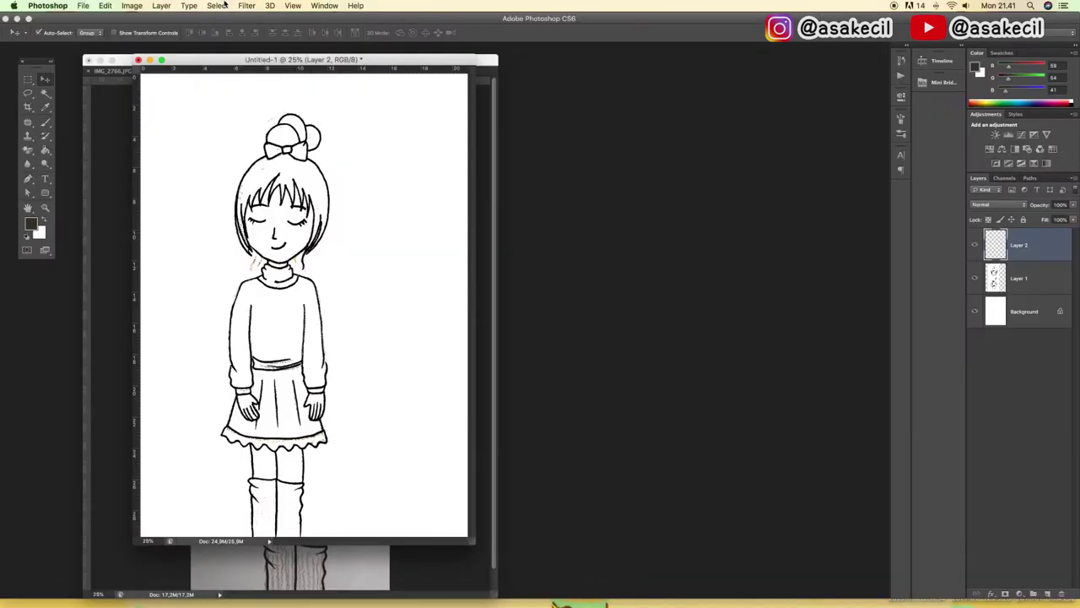
{"action": "left_click", "coordinate": [221, 6]}
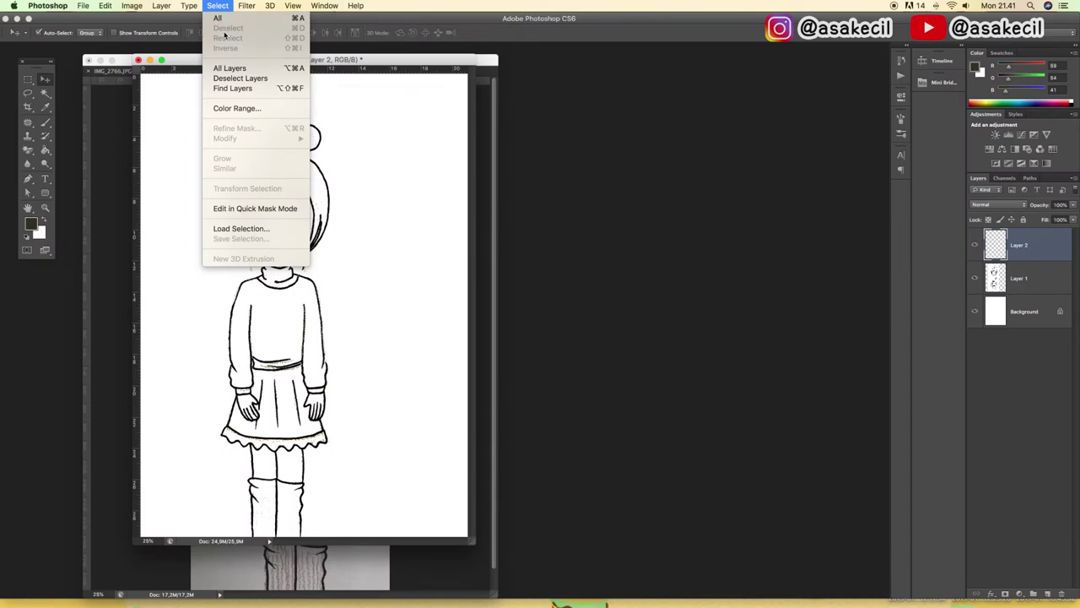
{"action": "left_click", "coordinate": [229, 110]}
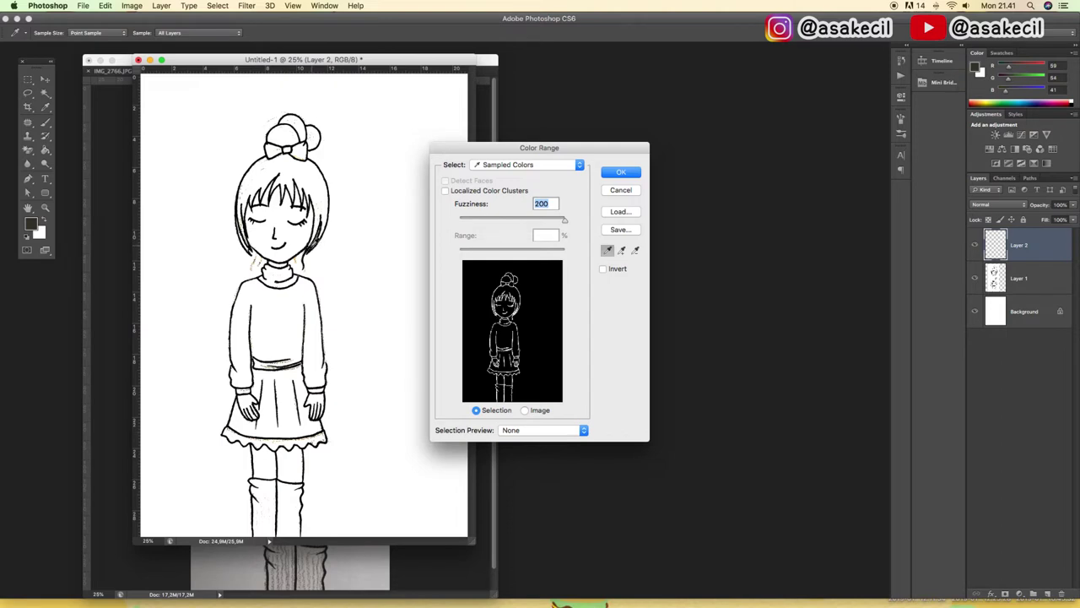
{"action": "left_click", "coordinate": [251, 265]}
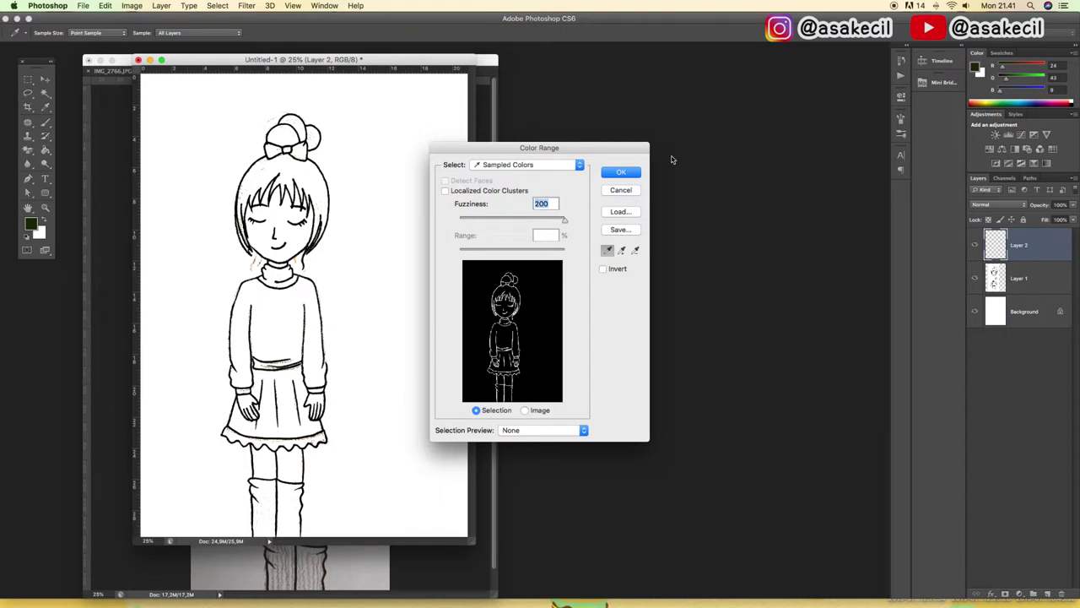
{"action": "left_click", "coordinate": [622, 173]}
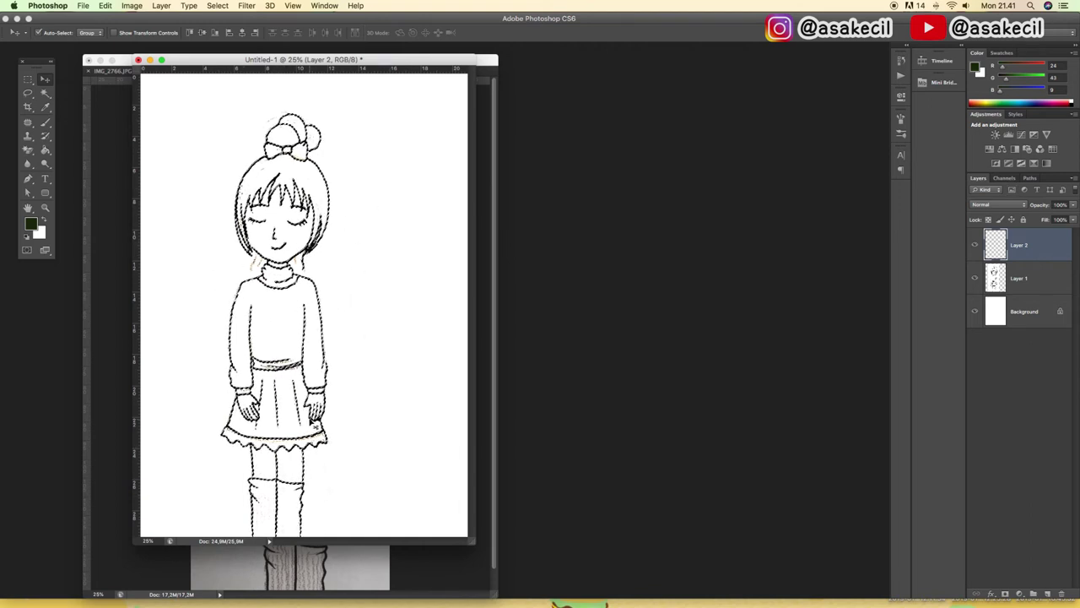
Step: Make a work path from the line-art selection, fill it with the foreground colour, then hide it
{"action": "left_click", "coordinate": [1030, 179]}
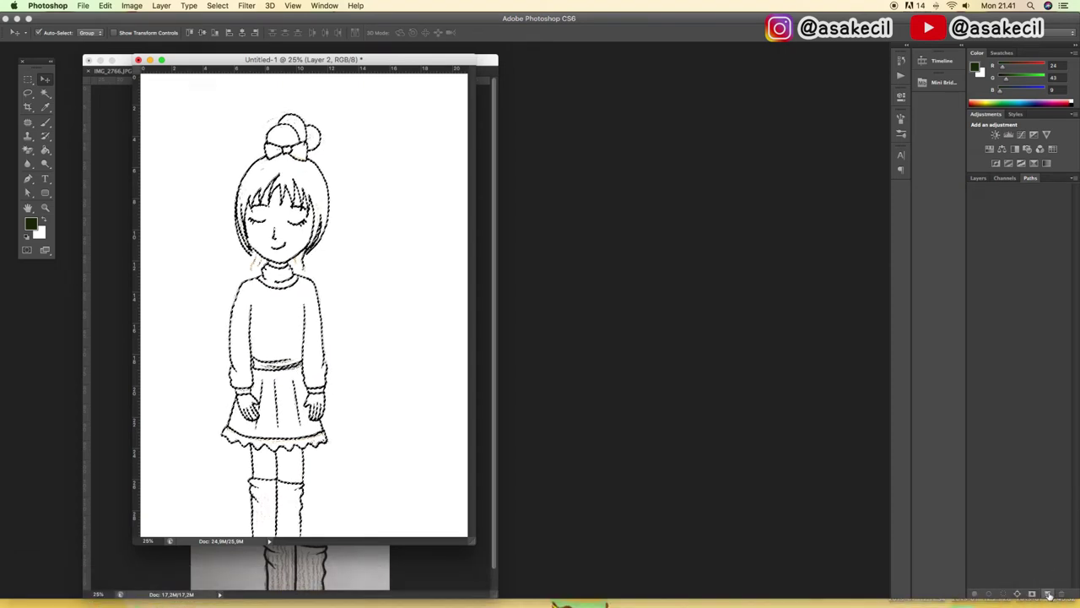
{"action": "left_click", "coordinate": [1048, 594]}
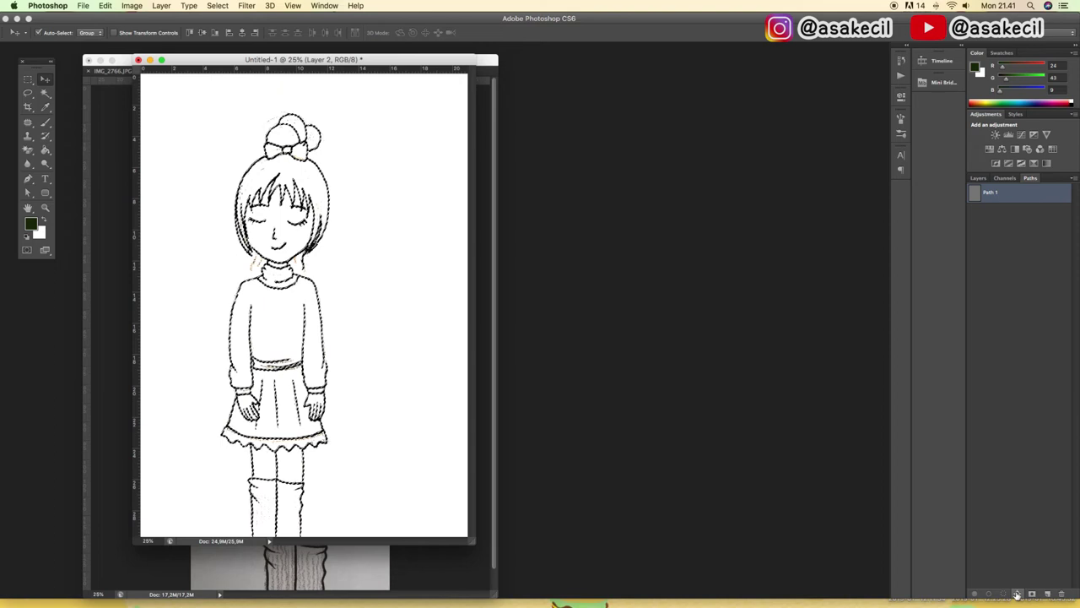
{"action": "left_click", "coordinate": [1017, 595]}
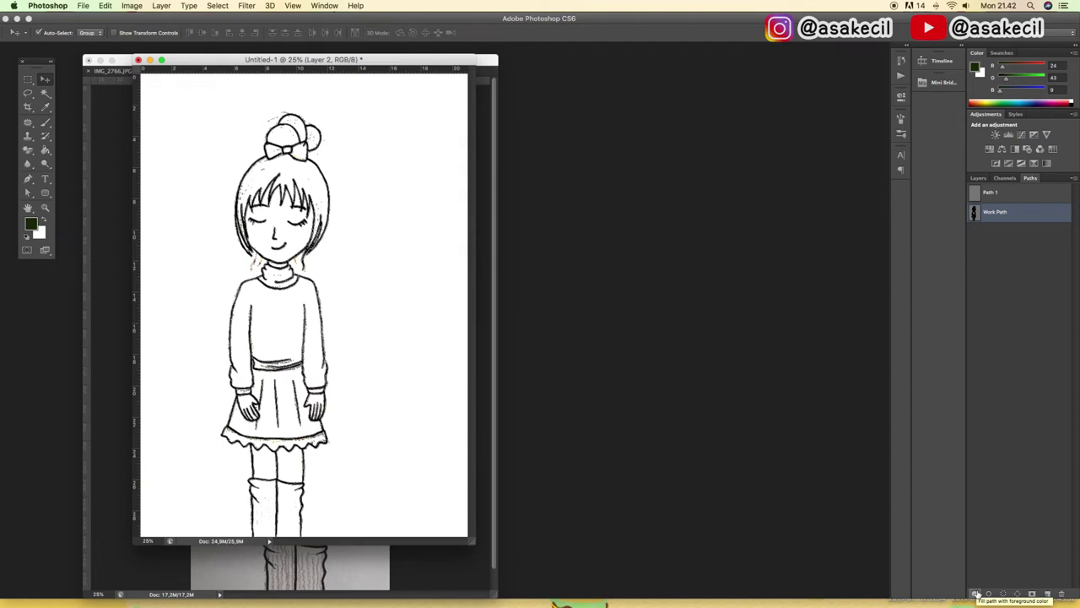
{"action": "left_click", "coordinate": [976, 593]}
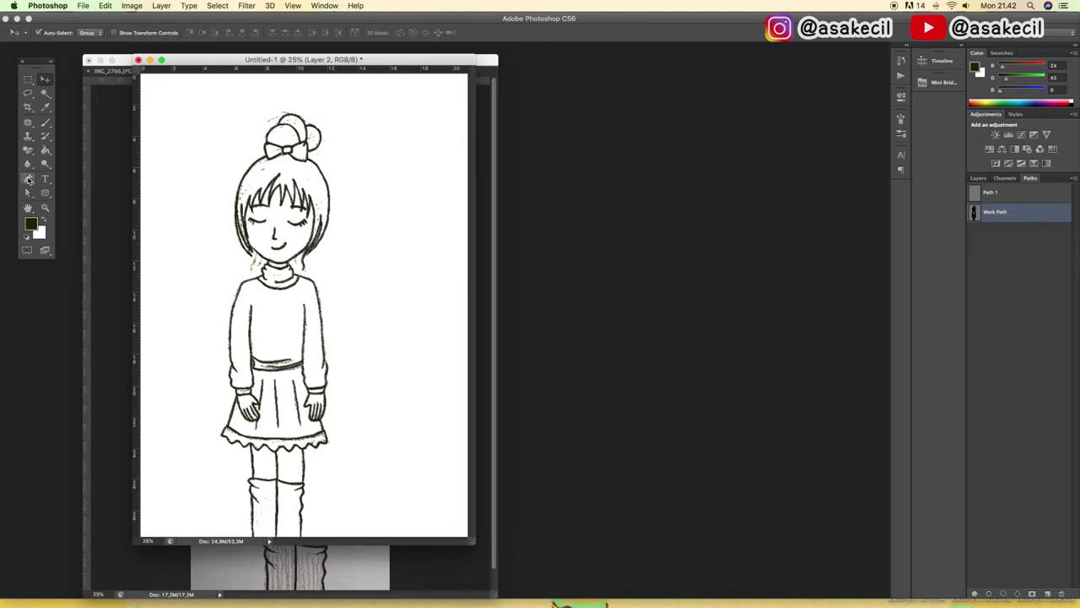
{"action": "left_click", "coordinate": [28, 179]}
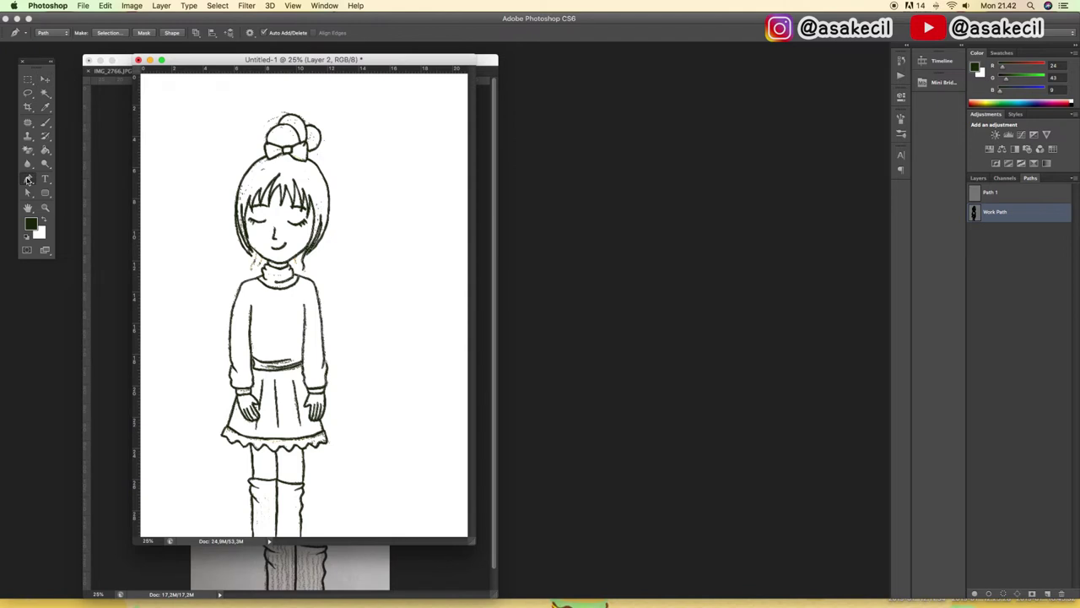
{"action": "key", "text": "Return"}
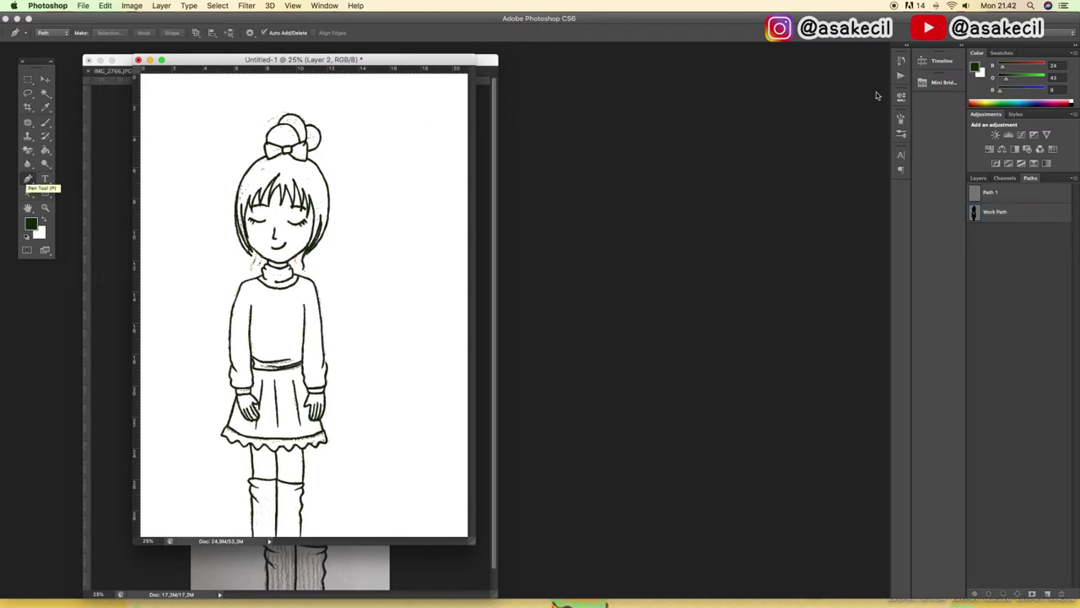
{"action": "left_click", "coordinate": [978, 179]}
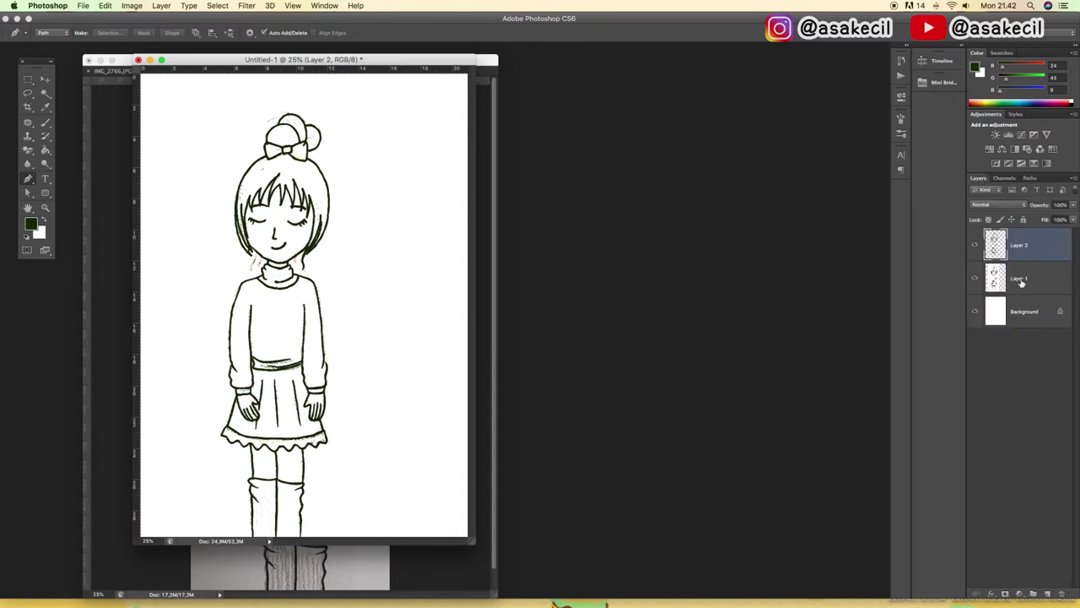
Step: Hide the Layer 1 pencil sketch, inspect Layer 2's outlines up close, and pick the Eraser
{"action": "left_click", "coordinate": [976, 279]}
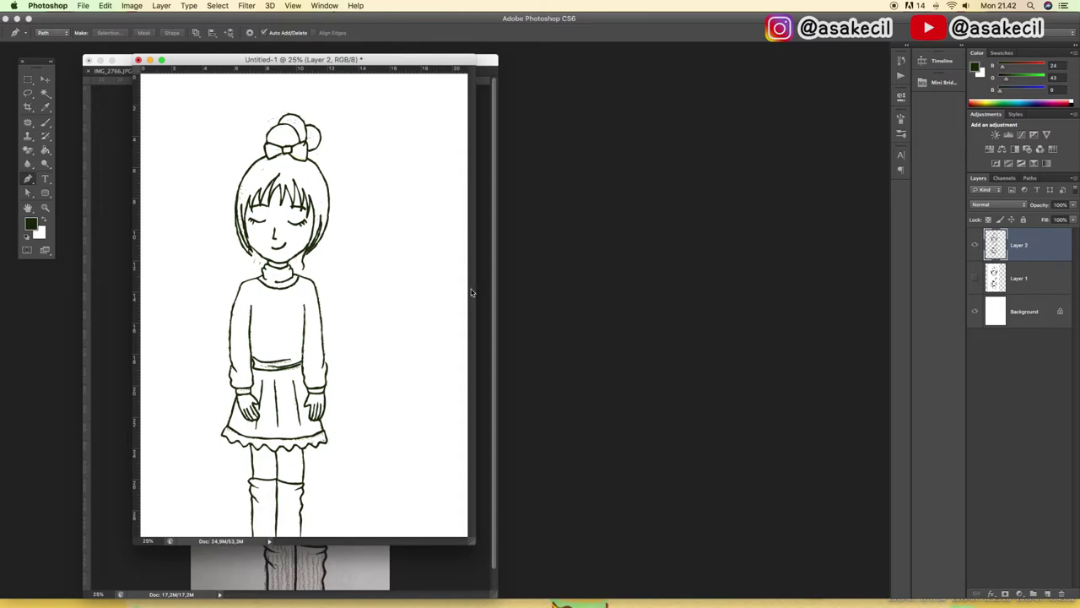
{"action": "key", "text": "ctrl+plus"}
{"action": "key", "text": "ctrl+plus"}
{"action": "key", "text": "ctrl+plus"}
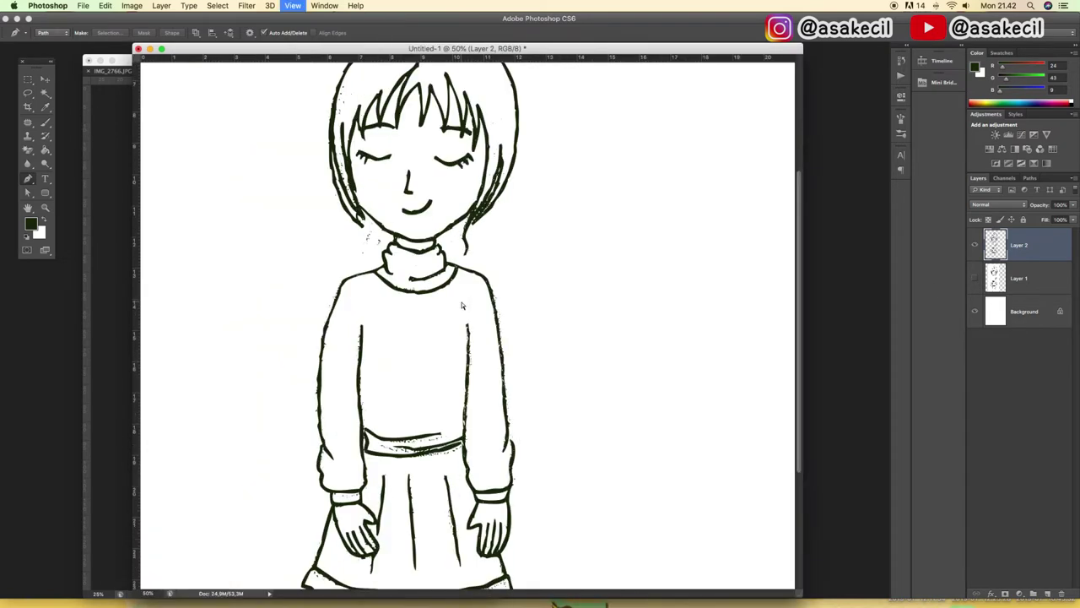
{"action": "key", "text": "ctrl+plus"}
{"action": "key", "text": "ctrl+minus"}
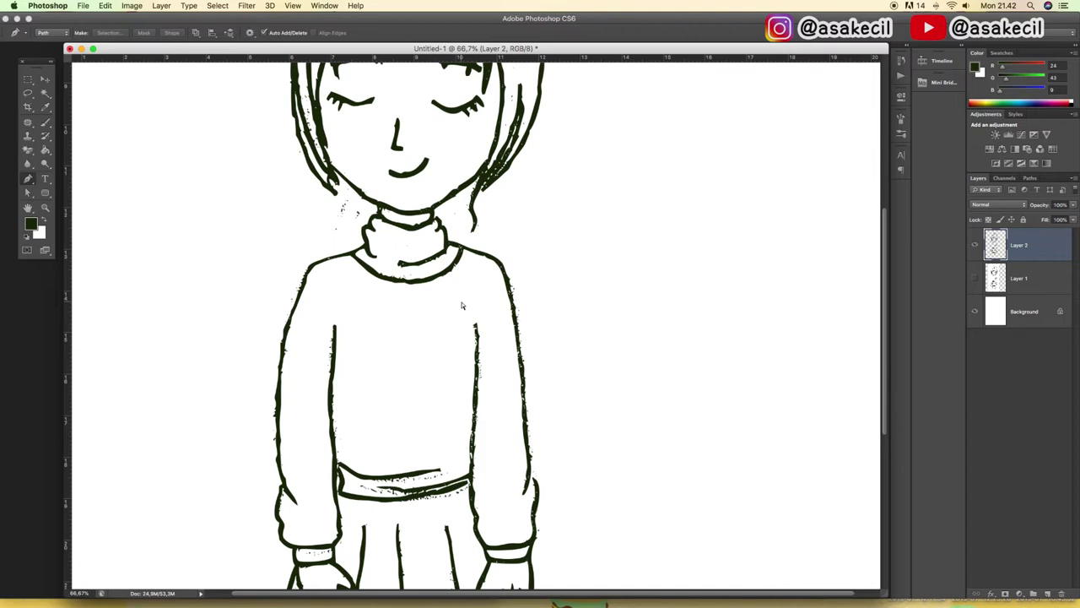
{"action": "key", "text": "ctrl+plus"}
{"action": "key", "text": "ctrl+plus"}
{"action": "key", "text": "ctrl+minus"}
{"action": "key", "text": "ctrl+minus"}
{"action": "key", "text": "ctrl+plus"}
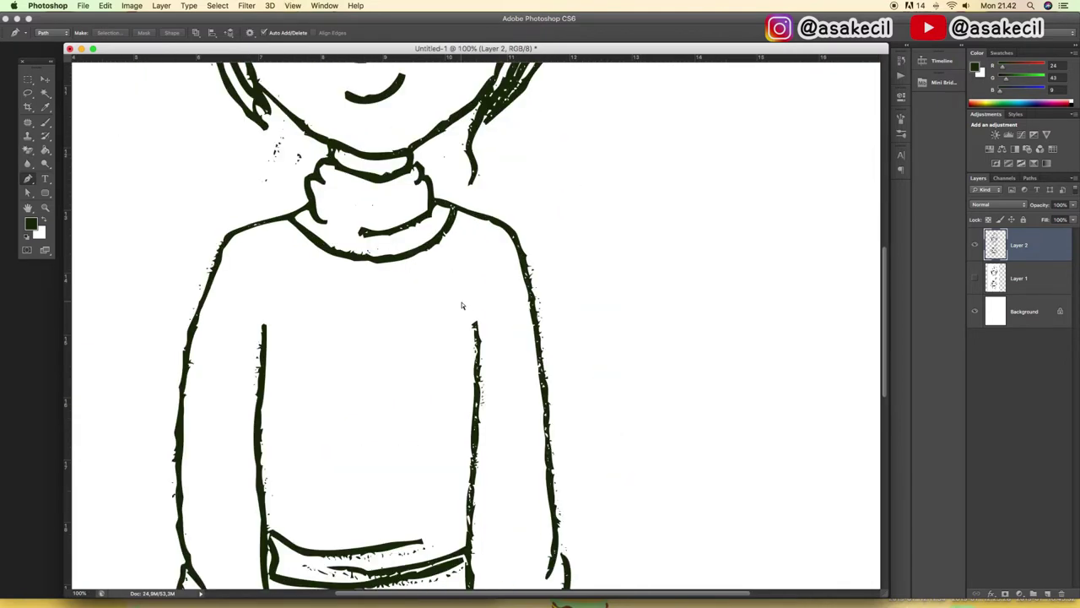
{"action": "scroll", "coordinate": [463, 307], "scroll_direction": "down", "scroll_amount": 3}
{"action": "scroll", "coordinate": [464, 312], "scroll_direction": "down", "scroll_amount": 3}
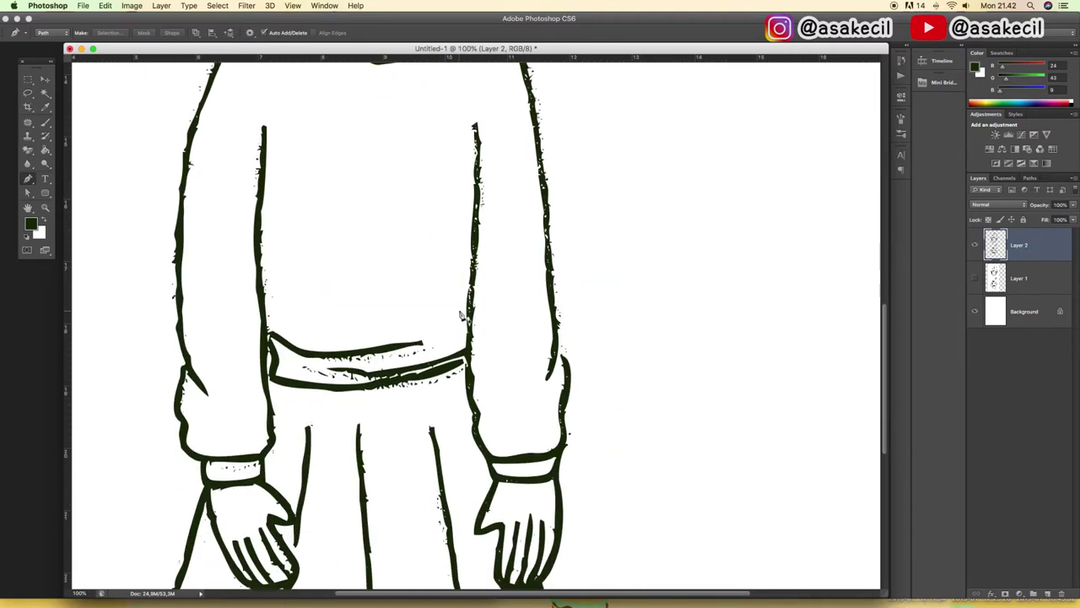
{"action": "scroll", "coordinate": [464, 313], "scroll_direction": "down", "scroll_amount": 4}
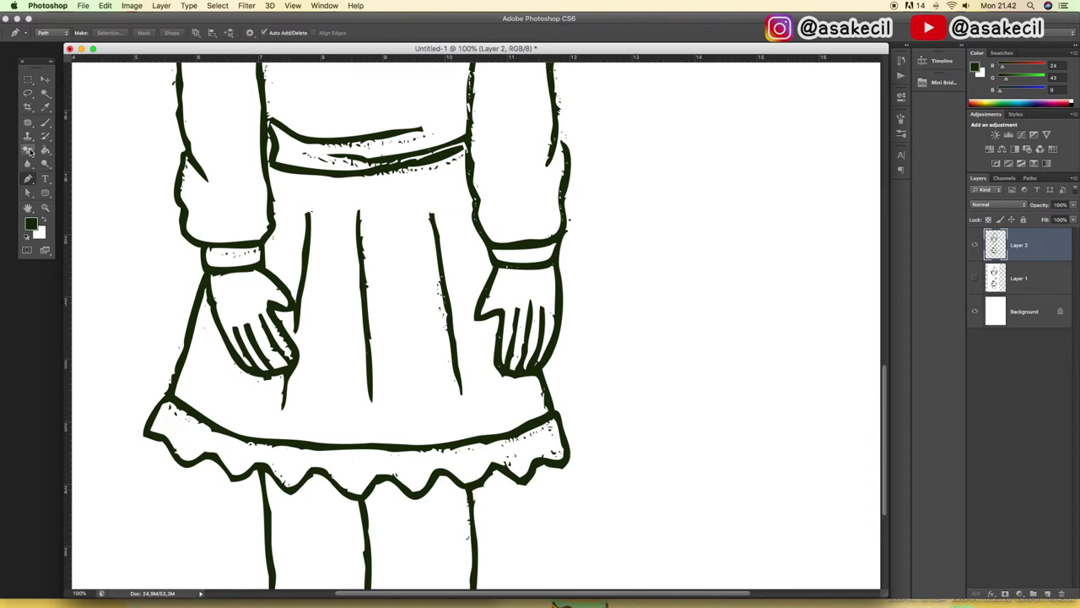
{"action": "left_click", "coordinate": [30, 150]}
Step: Erase stray specks in the skirt ruffle and along both sleeves with the plain eraser
{"action": "left_click", "coordinate": [56, 148]}
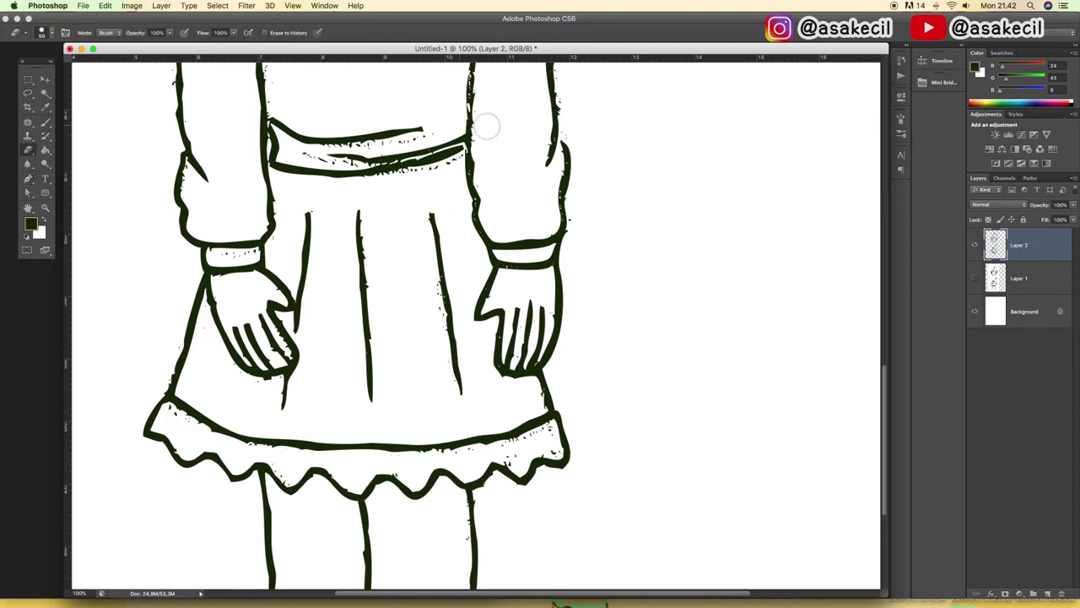
{"action": "scroll", "coordinate": [552, 447], "scroll_direction": "down", "scroll_amount": 1}
{"action": "scroll", "coordinate": [484, 463], "scroll_direction": "down", "scroll_amount": 5}
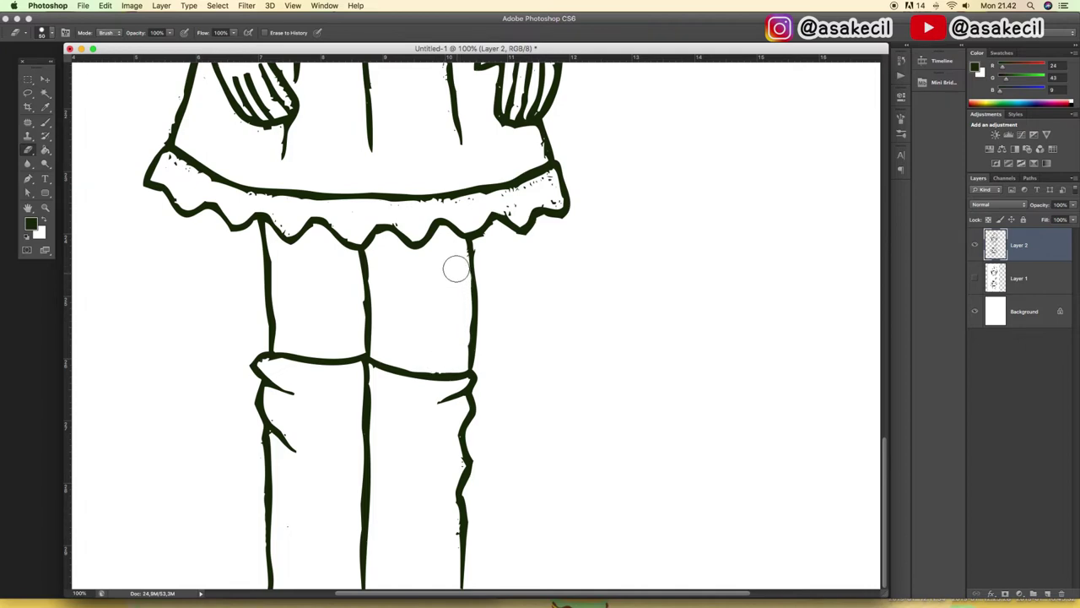
{"action": "scroll", "coordinate": [628, 265], "scroll_direction": "up", "scroll_amount": 3}
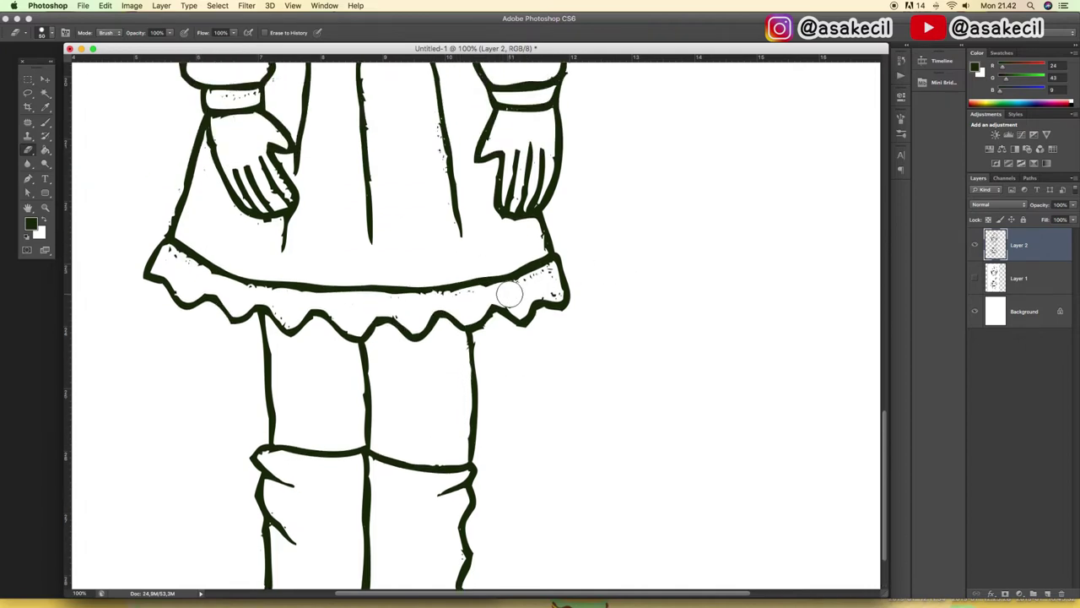
{"action": "mouse_move", "coordinate": [536, 289]}
{"action": "left_mouse_down"}
{"action": "mouse_move", "coordinate": [523, 289]}
{"action": "mouse_move", "coordinate": [545, 285]}
{"action": "left_mouse_up"}
{"action": "scroll", "coordinate": [540, 281], "scroll_direction": "up", "scroll_amount": 6}
{"action": "scroll", "coordinate": [535, 280], "scroll_direction": "up", "scroll_amount": 2}
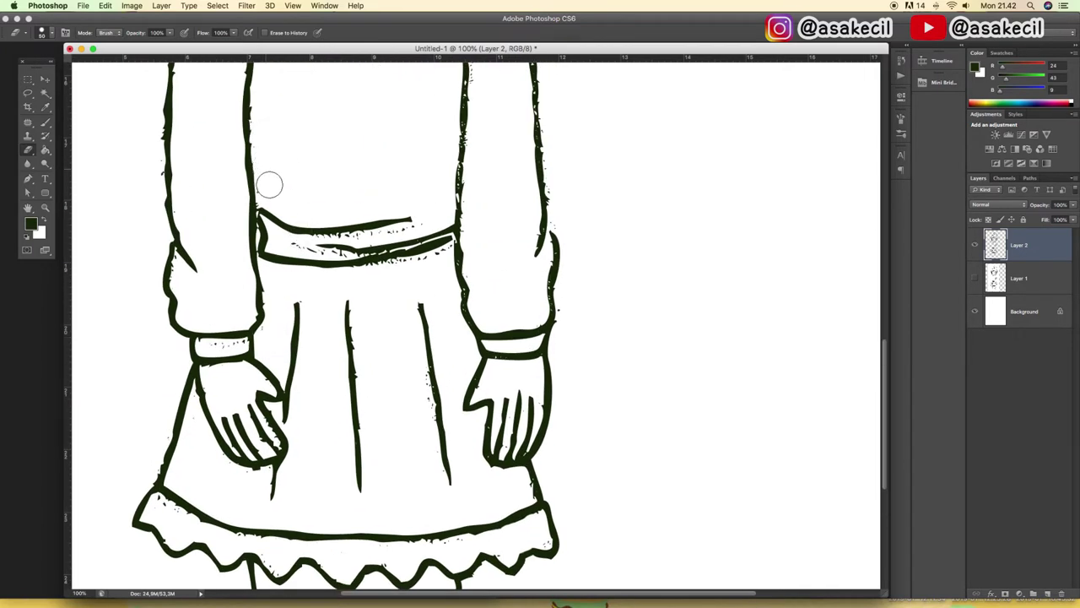
{"action": "mouse_move", "coordinate": [145, 122]}
{"action": "left_mouse_down"}
{"action": "mouse_move", "coordinate": [151, 174]}
{"action": "mouse_move", "coordinate": [150, 132]}
{"action": "left_mouse_up"}
{"action": "scroll", "coordinate": [495, 219], "scroll_direction": "up", "scroll_amount": 9}
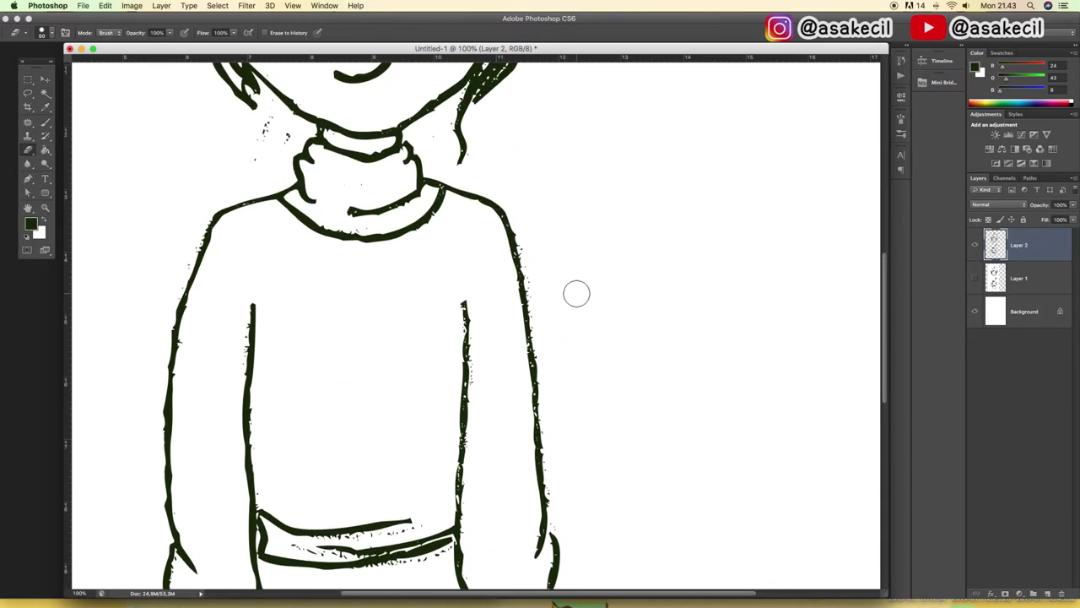
{"action": "scroll", "coordinate": [549, 211], "scroll_direction": "down", "scroll_amount": 2}
{"action": "left_click_drag", "start_coordinate": [518, 128], "coordinate": [541, 260]}
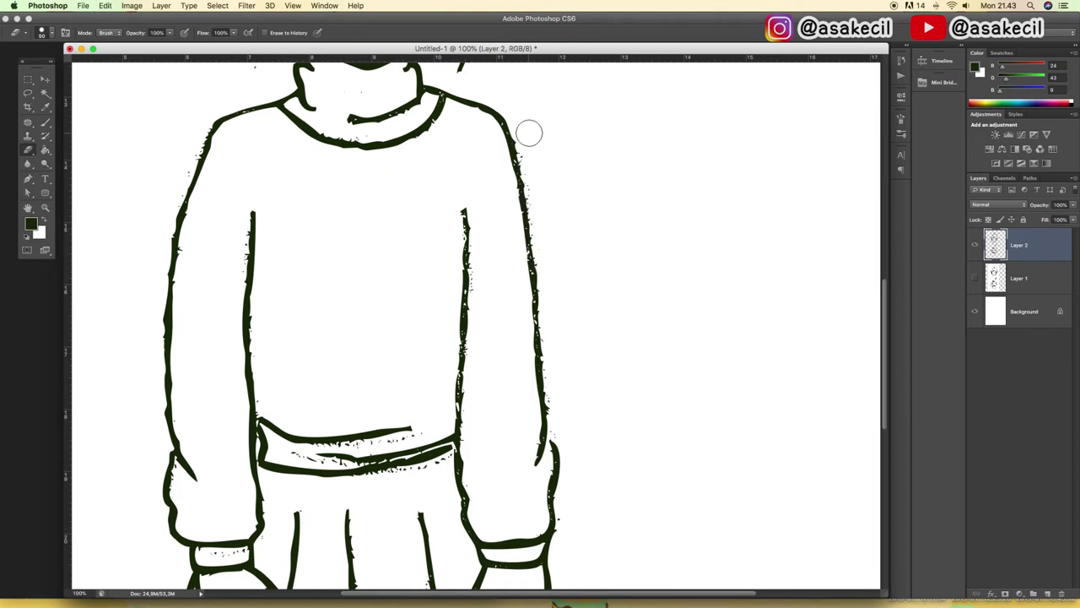
{"action": "left_click_drag", "start_coordinate": [528, 135], "coordinate": [521, 301]}
{"action": "left_click_drag", "start_coordinate": [462, 346], "coordinate": [460, 385]}
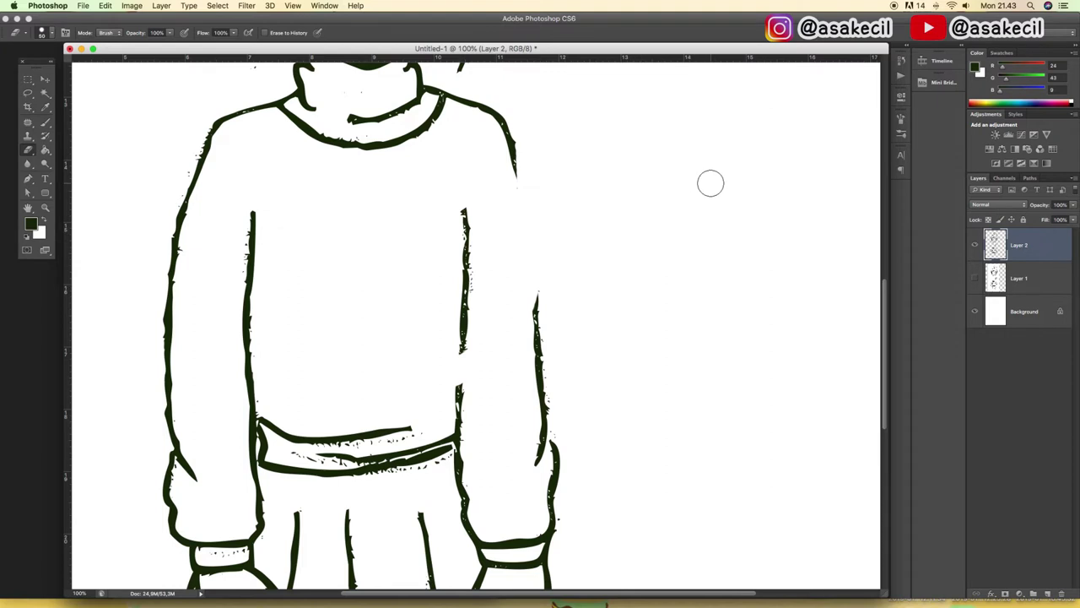
Step: Step back the bad eraser strokes with Ctrl+Alt+Z to restore the right sleeve outline
{"action": "key", "text": "ctrl+alt+z"}
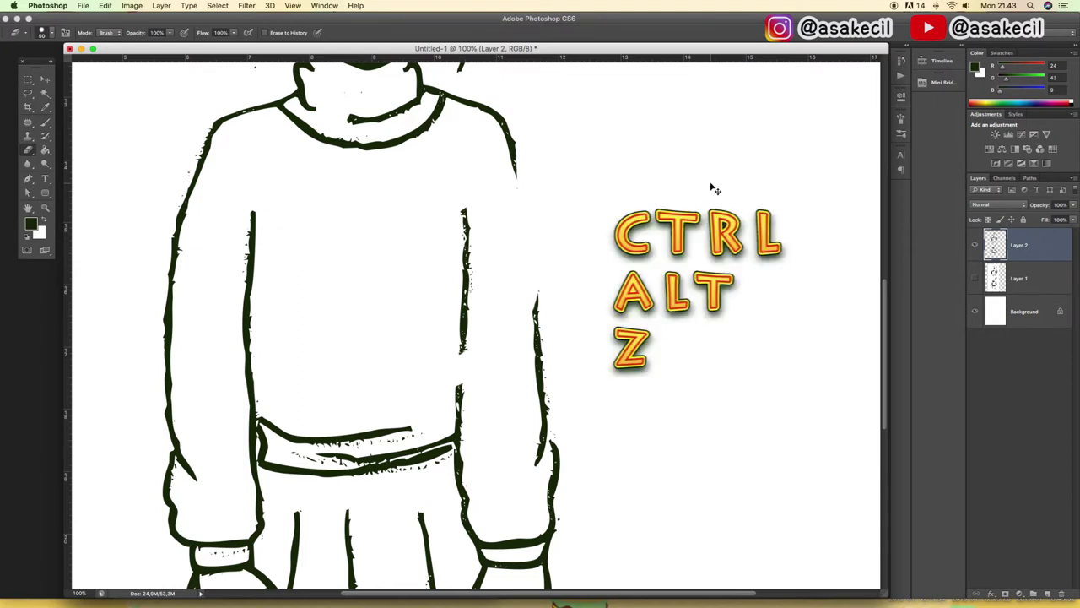
{"action": "key", "text": "ctrl+alt+z"}
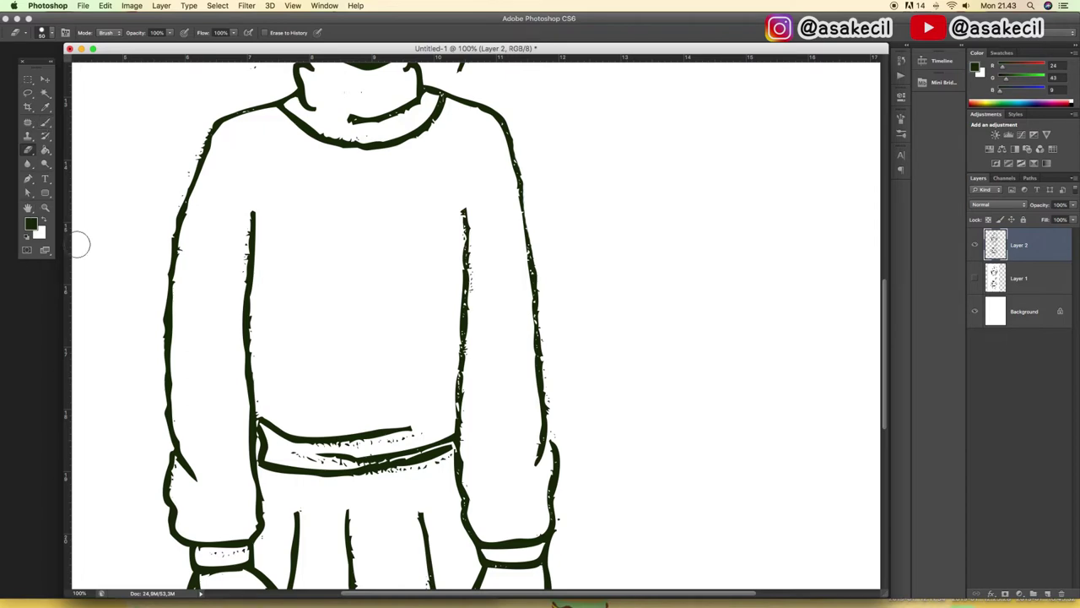
{"action": "scroll", "coordinate": [261, 313], "scroll_direction": "up", "scroll_amount": 10}
{"action": "scroll", "coordinate": [262, 313], "scroll_direction": "up", "scroll_amount": 1}
{"action": "scroll", "coordinate": [262, 313], "scroll_direction": "up", "scroll_amount": 10}
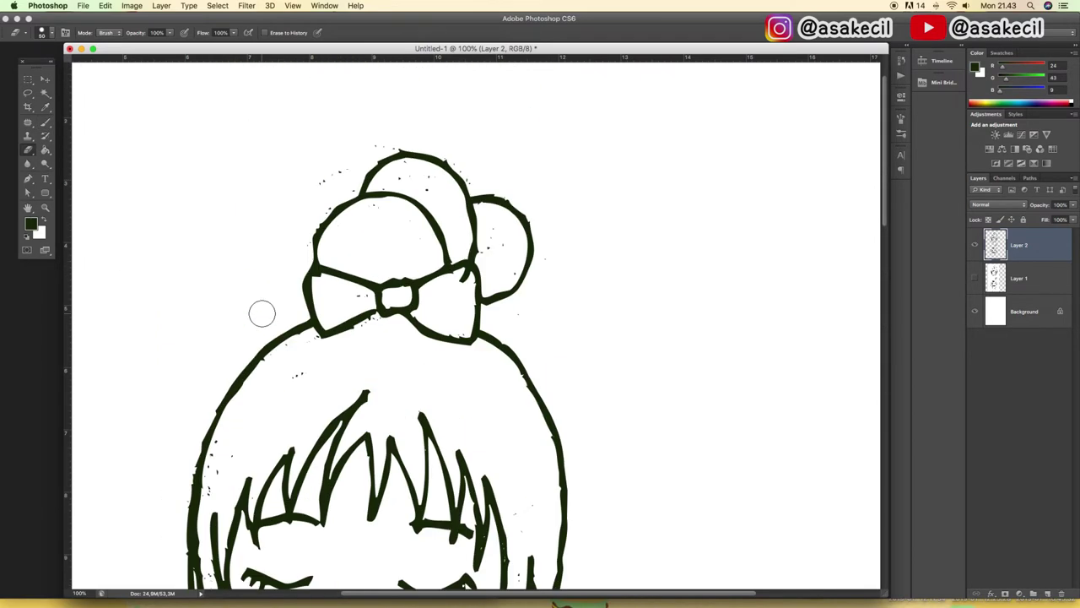
{"action": "scroll", "coordinate": [261, 314], "scroll_direction": "down", "scroll_amount": 7}
{"action": "scroll", "coordinate": [261, 313], "scroll_direction": "down", "scroll_amount": 2}
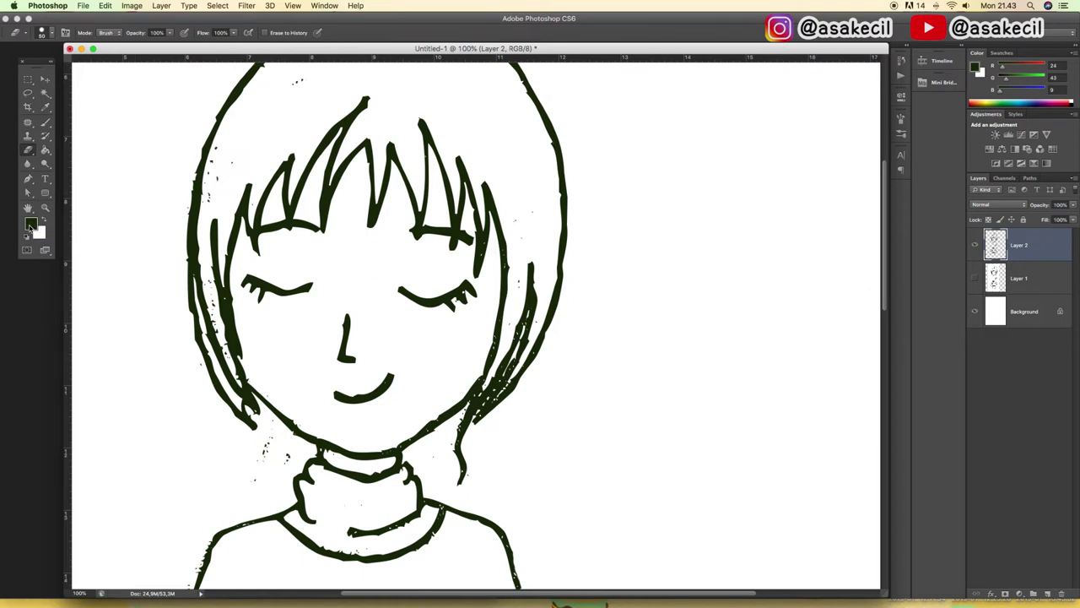
Step: Set the foreground colour to light peach #ffeacb
{"action": "left_click", "coordinate": [30, 225]}
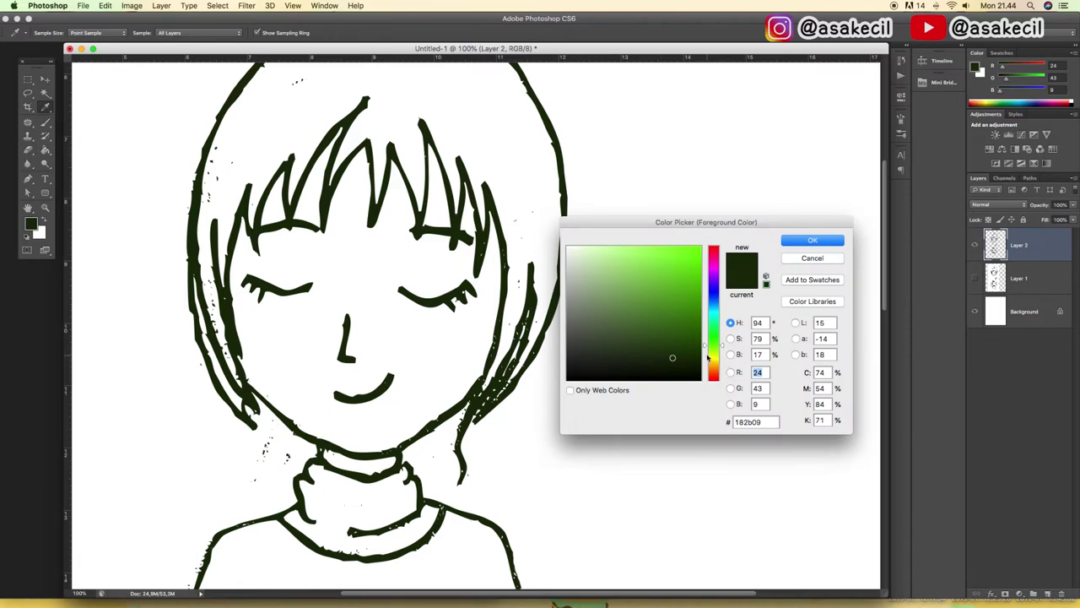
{"action": "left_click_drag", "start_coordinate": [707, 358], "coordinate": [704, 363]}
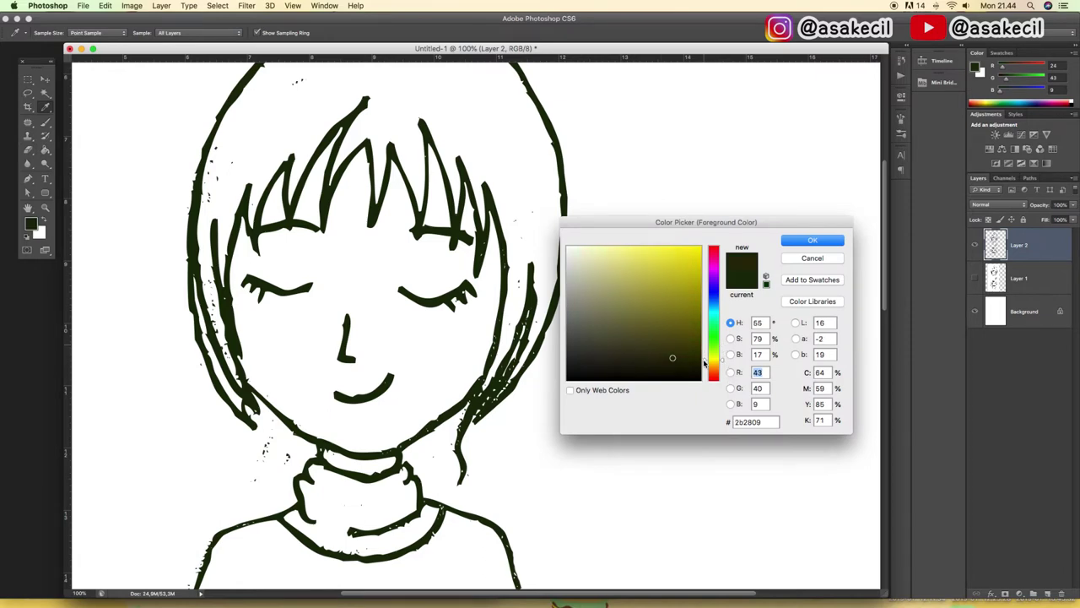
{"action": "left_click_drag", "start_coordinate": [715, 374], "coordinate": [716, 369]}
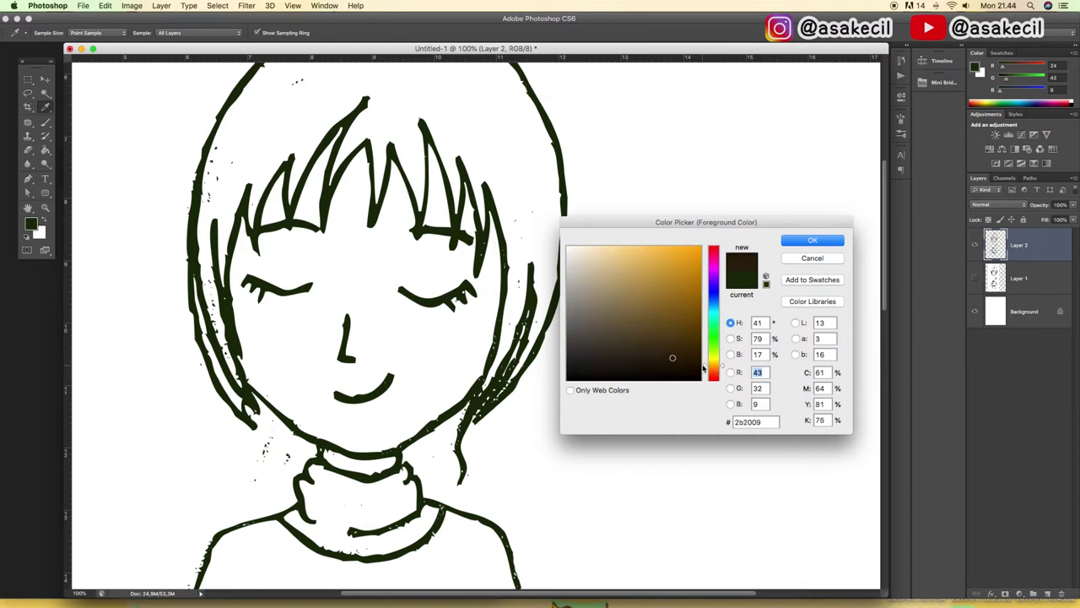
{"action": "left_click_drag", "start_coordinate": [704, 369], "coordinate": [705, 370]}
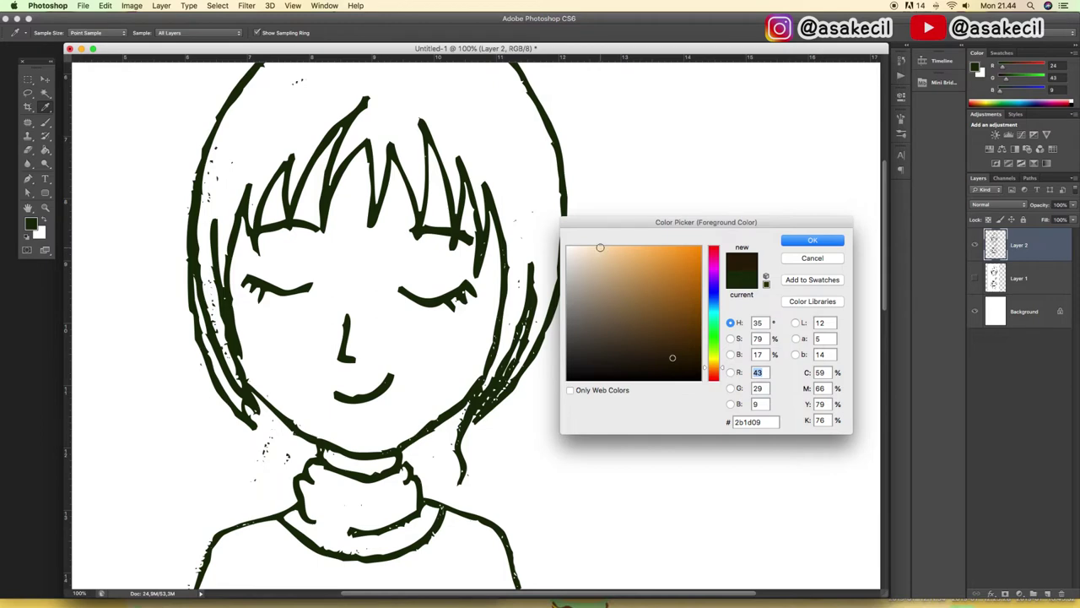
{"action": "left_click_drag", "start_coordinate": [601, 247], "coordinate": [595, 240]}
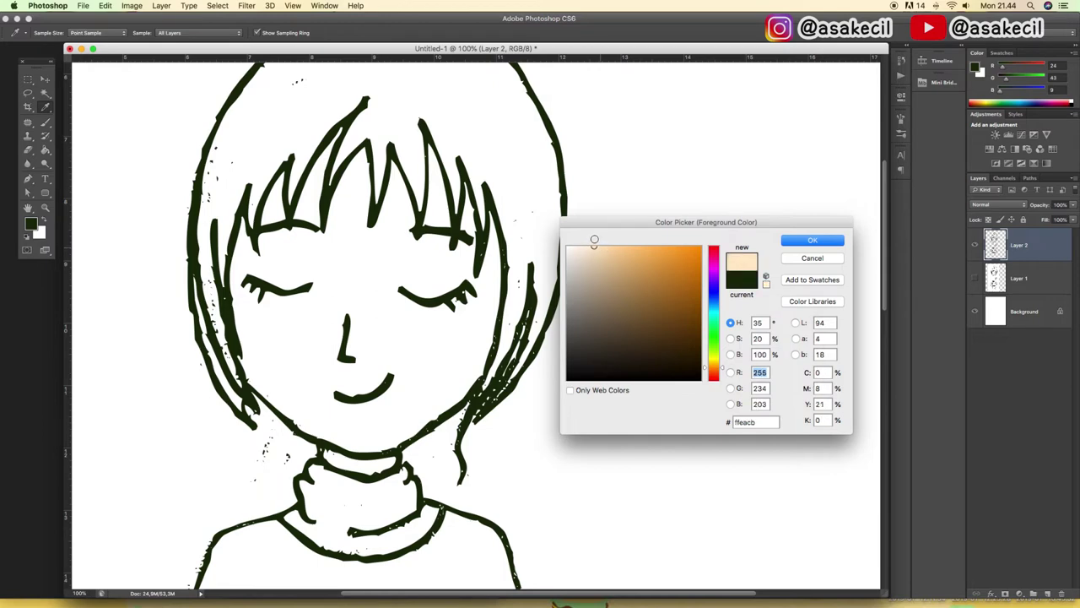
{"action": "left_click", "coordinate": [812, 239]}
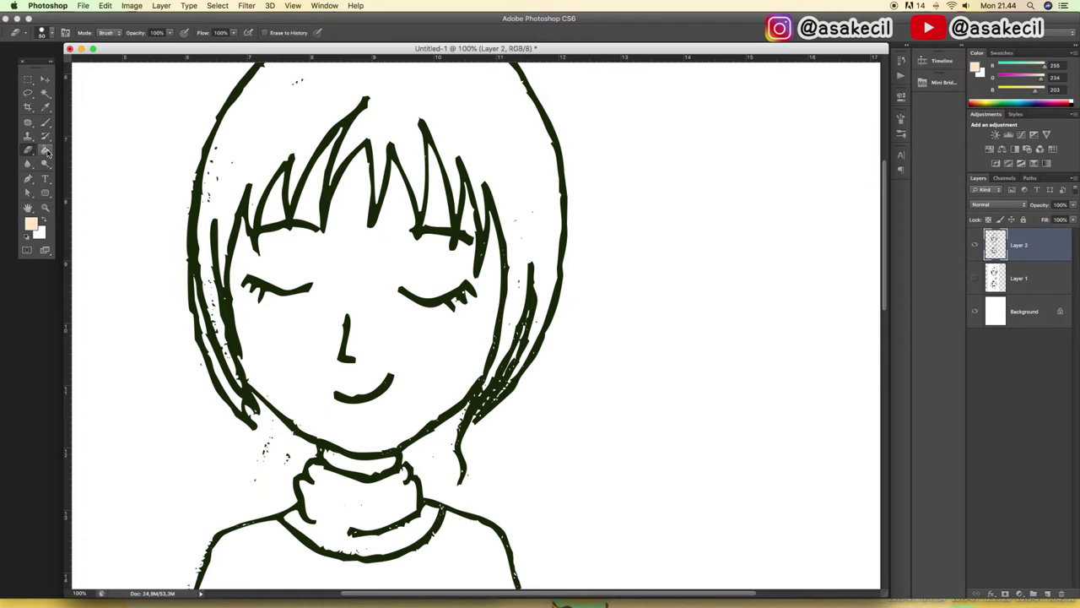
Step: Paint Bucket the face and the gaps between the hair strands and bangs peach
{"action": "left_click", "coordinate": [47, 150]}
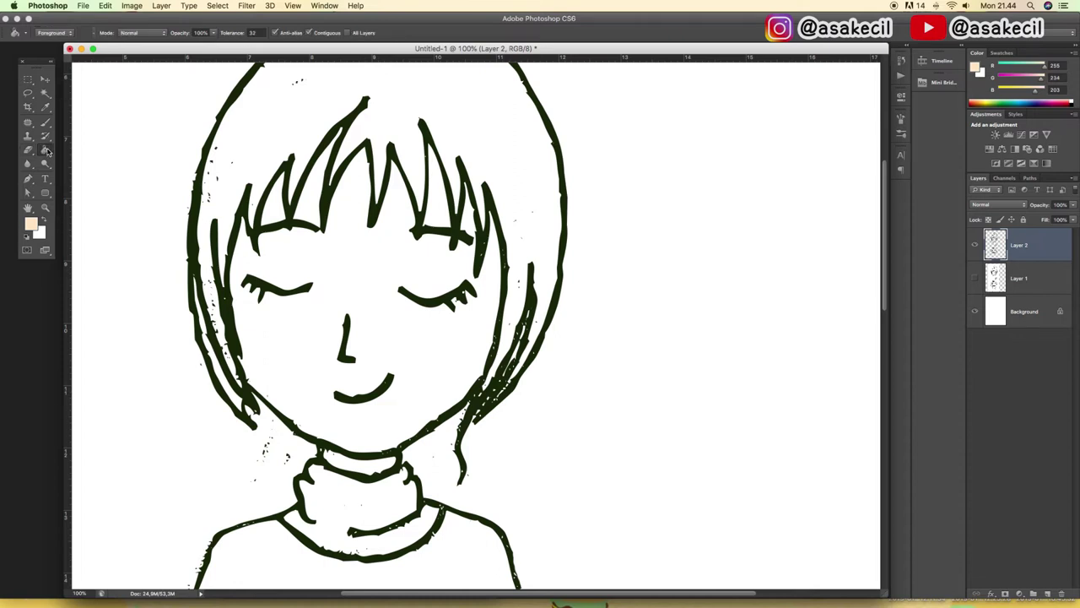
{"action": "left_click", "coordinate": [345, 256]}
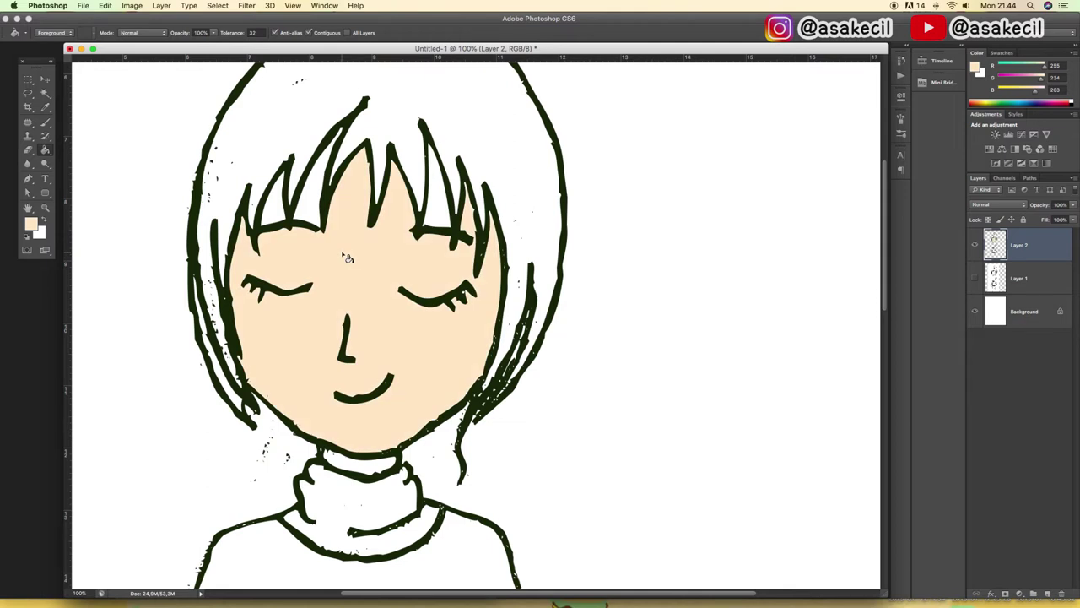
{"action": "left_click", "coordinate": [276, 205]}
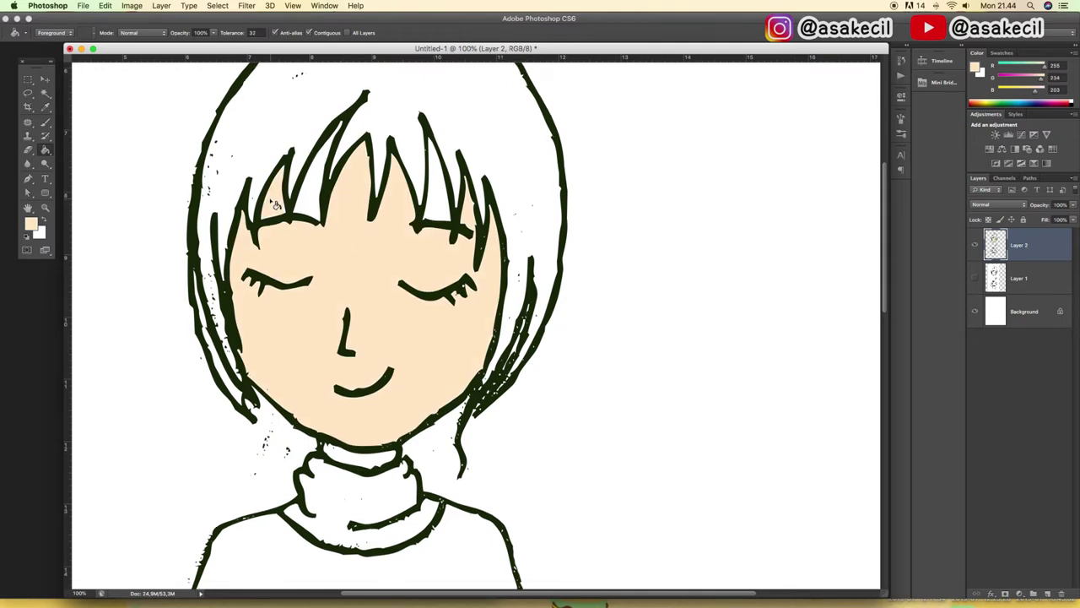
{"action": "left_click", "coordinate": [325, 196]}
{"action": "left_click", "coordinate": [434, 202]}
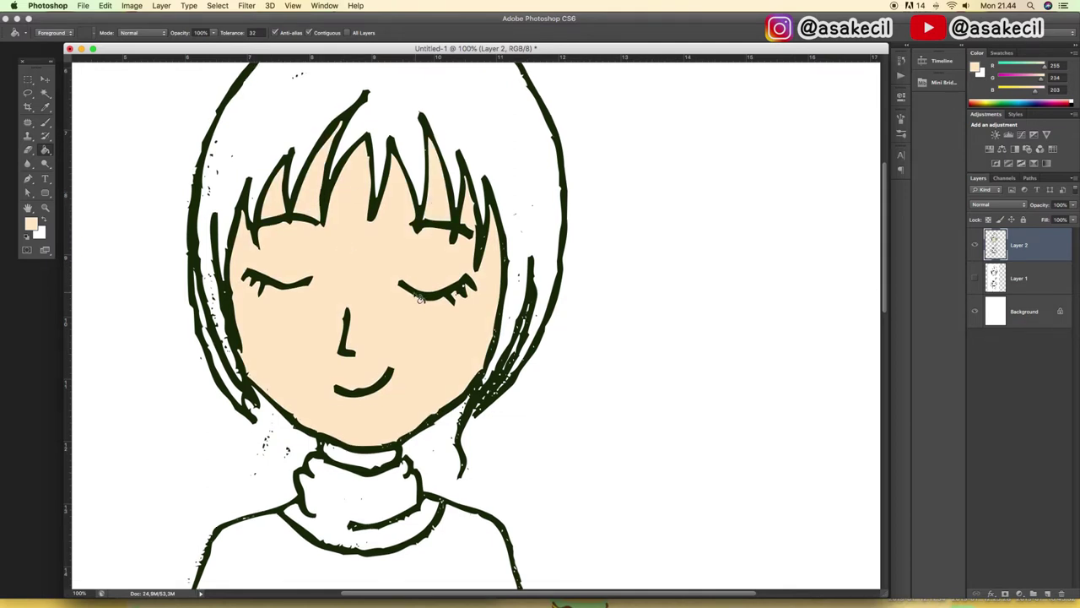
{"action": "scroll", "coordinate": [418, 297], "scroll_direction": "down", "scroll_amount": 5}
{"action": "scroll", "coordinate": [418, 297], "scroll_direction": "down", "scroll_amount": 10}
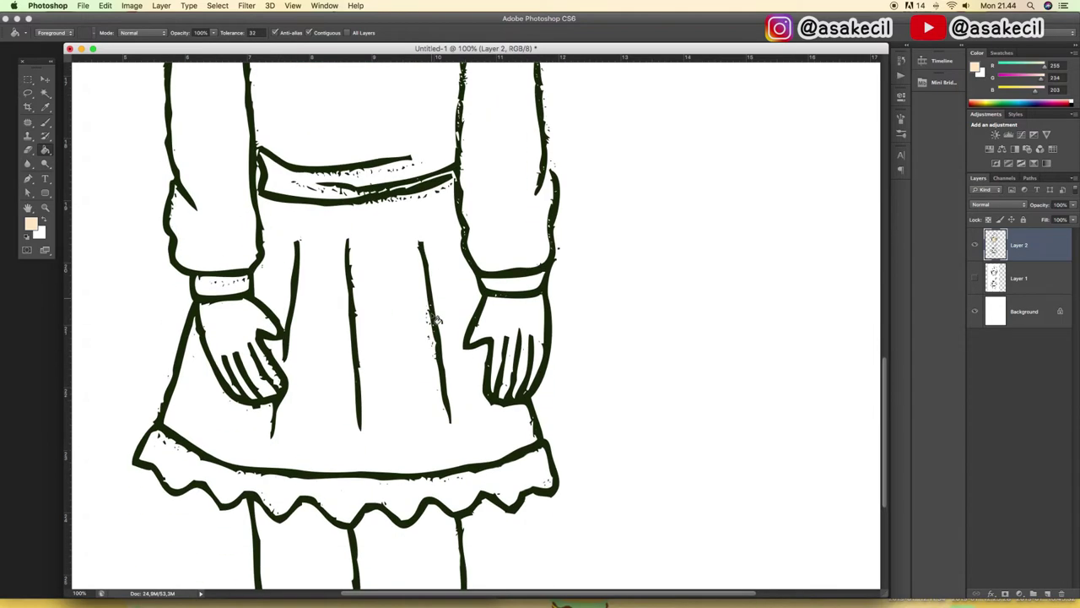
{"action": "scroll", "coordinate": [430, 312], "scroll_direction": "down", "scroll_amount": 4}
Step: Fill both hands and both thighs with peach, then zoom out to the whole figure
{"action": "left_click", "coordinate": [253, 232]}
{"action": "left_click", "coordinate": [527, 222]}
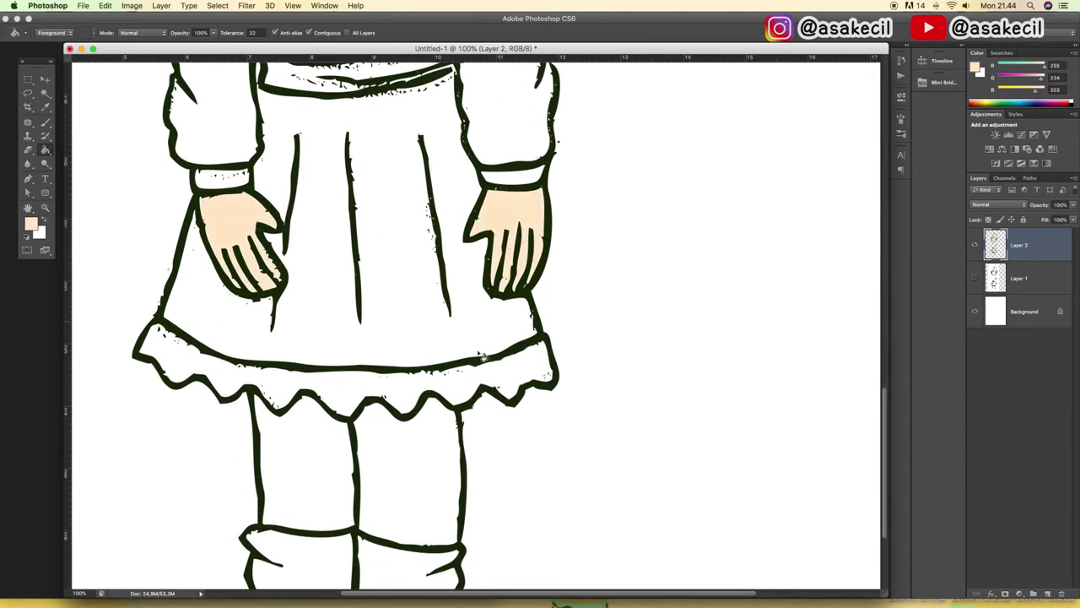
{"action": "left_click", "coordinate": [431, 432]}
{"action": "left_click", "coordinate": [336, 436]}
{"action": "scroll", "coordinate": [698, 434], "scroll_direction": "down", "scroll_amount": 3}
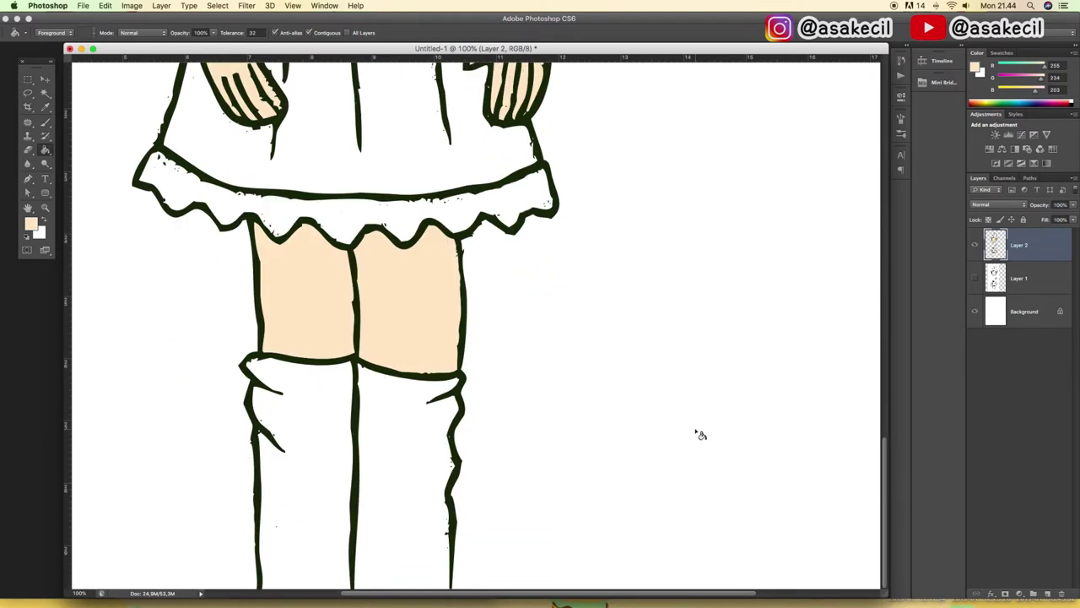
{"action": "scroll", "coordinate": [647, 240], "scroll_direction": "up", "scroll_amount": 5}
{"action": "key", "text": "super+minus"}
{"action": "key", "text": "super+minus"}
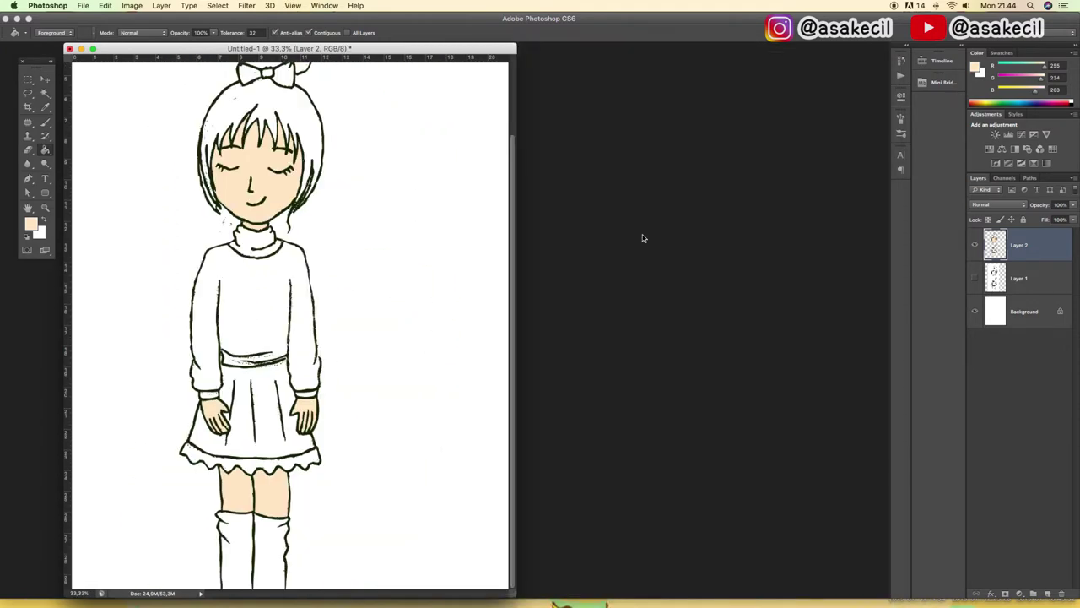
{"action": "key", "text": "super+minus"}
Step: Set the foreground colour to medium brown #794b25
{"action": "key", "text": "super+plus"}
{"action": "key", "text": "super+plus"}
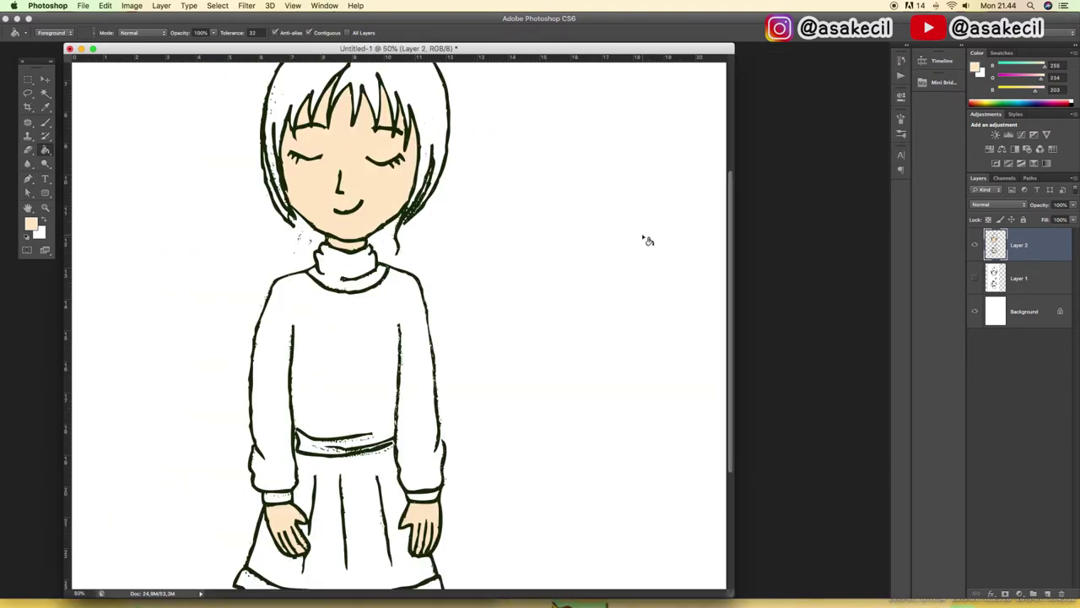
{"action": "left_click", "coordinate": [32, 224]}
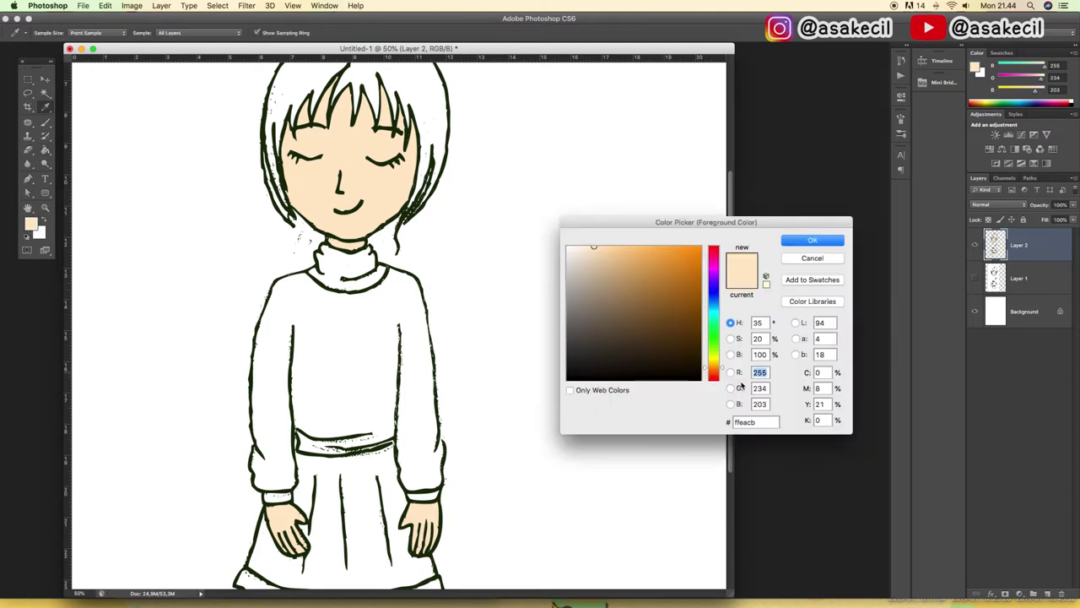
{"action": "left_click_drag", "start_coordinate": [711, 372], "coordinate": [712, 375]}
{"action": "left_click_drag", "start_coordinate": [651, 314], "coordinate": [658, 314]}
{"action": "left_click", "coordinate": [812, 241]}
Step: Fill the hair brown, undo the fill that hit the outlines, then fill the buns
{"action": "scroll", "coordinate": [591, 270], "scroll_direction": "up", "scroll_amount": 5}
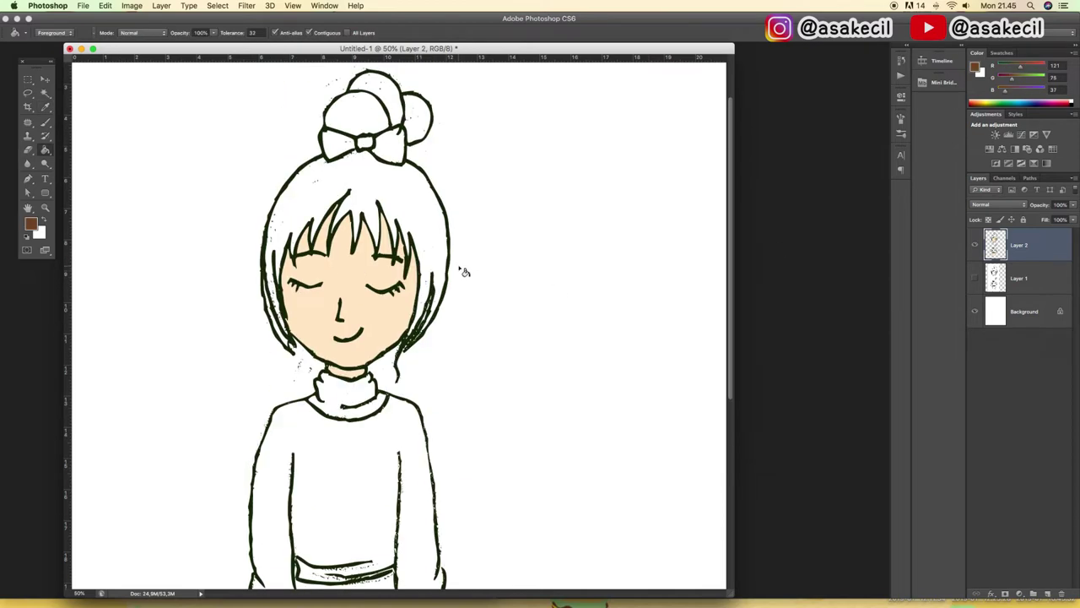
{"action": "left_click", "coordinate": [421, 212]}
{"action": "left_click", "coordinate": [285, 340]}
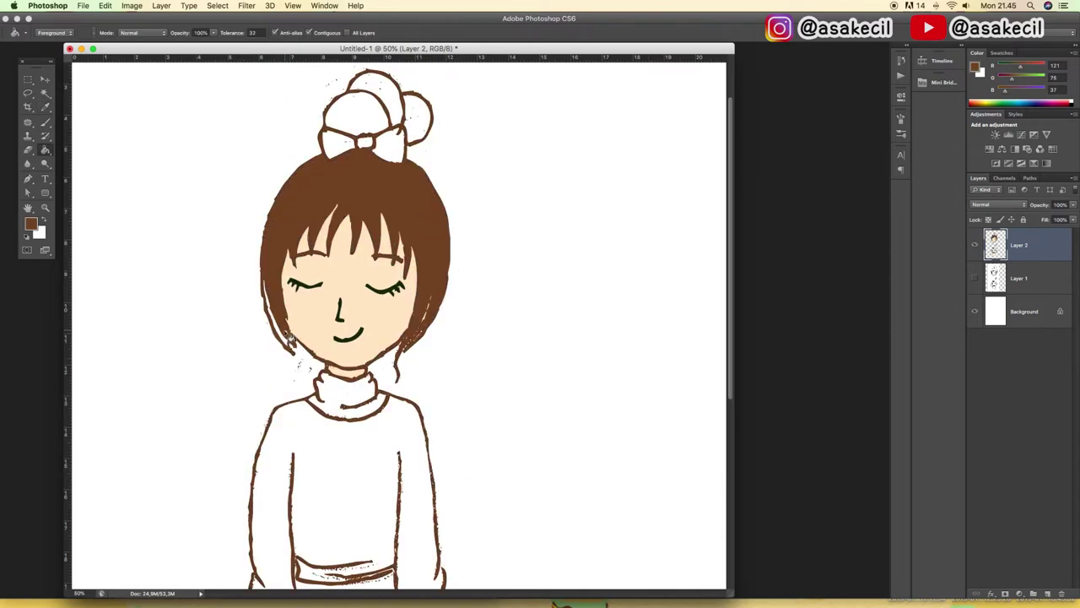
{"action": "key", "text": "ctrl+z"}
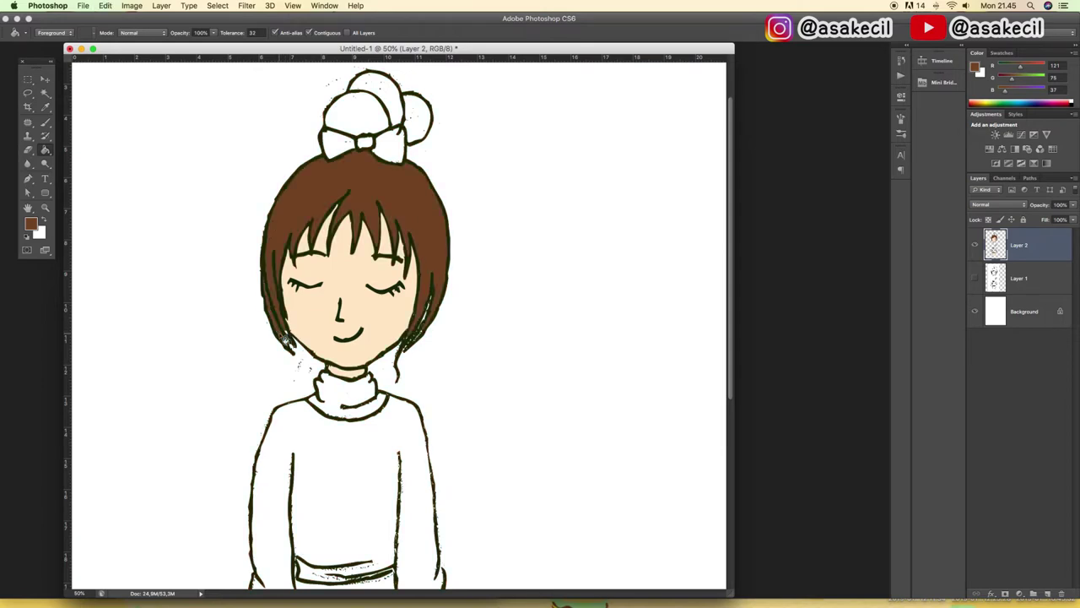
{"action": "left_click", "coordinate": [366, 114]}
{"action": "left_click", "coordinate": [386, 93]}
{"action": "left_click", "coordinate": [415, 114]}
{"action": "scroll", "coordinate": [451, 234], "scroll_direction": "down", "scroll_amount": 5}
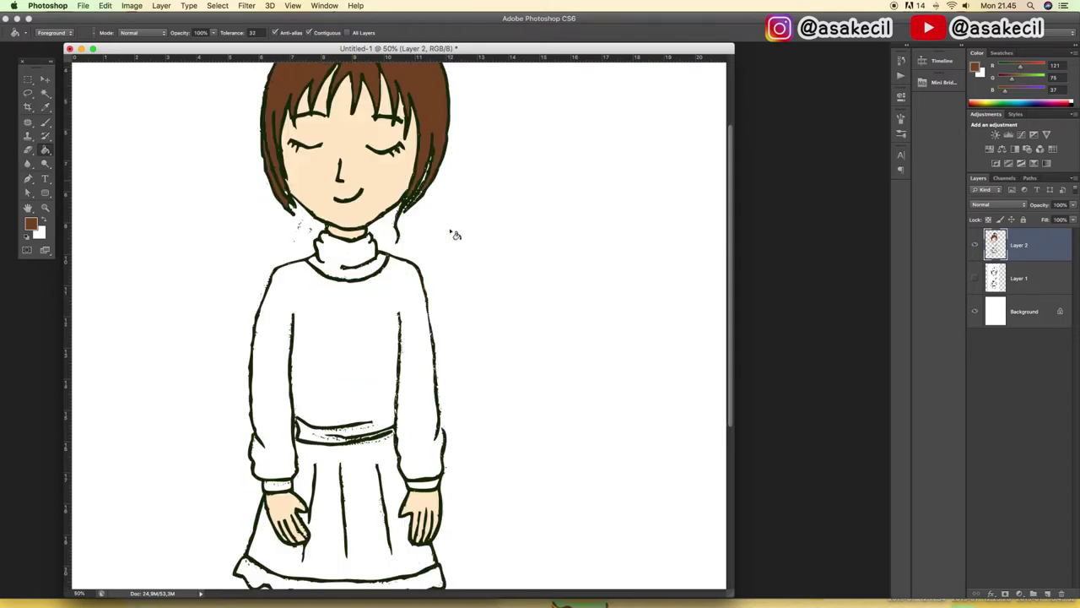
{"action": "scroll", "coordinate": [456, 235], "scroll_direction": "down", "scroll_amount": 5}
{"action": "left_click", "coordinate": [30, 224]}
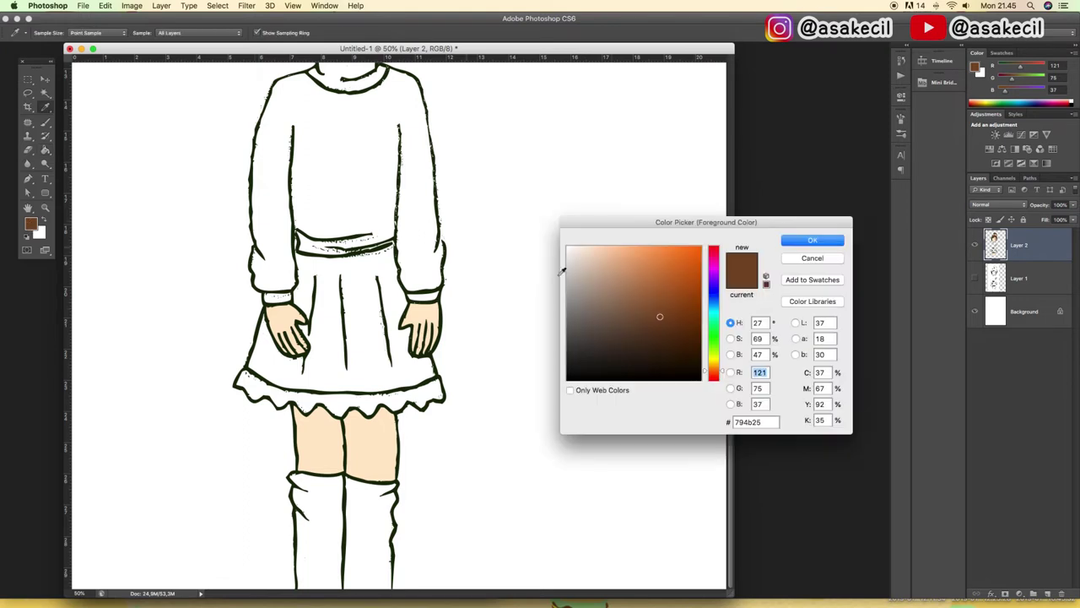
Step: Choose pale yellow #efe16c, bucket the sweater, and undo the fills that leaked into the background
{"action": "left_click_drag", "start_coordinate": [720, 371], "coordinate": [720, 361]}
{"action": "left_click_drag", "start_coordinate": [638, 281], "coordinate": [639, 254]}
{"action": "left_click", "coordinate": [812, 240]}
{"action": "left_click", "coordinate": [343, 194]}
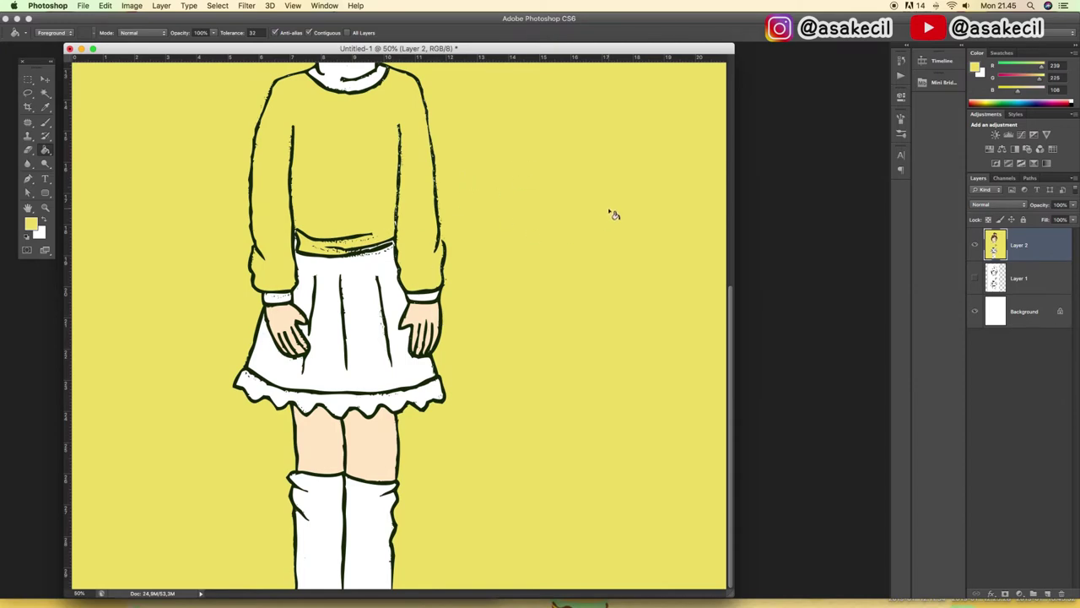
{"action": "key", "text": "super+minus"}
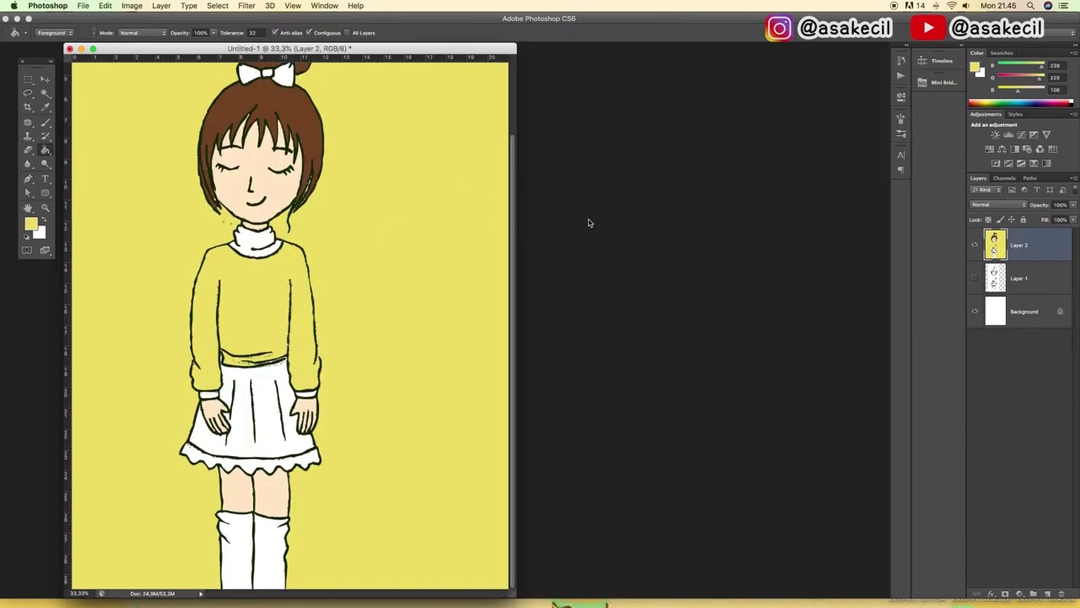
{"action": "key", "text": "super+z"}
{"action": "left_click", "coordinate": [253, 299]}
{"action": "key", "text": "super+z"}
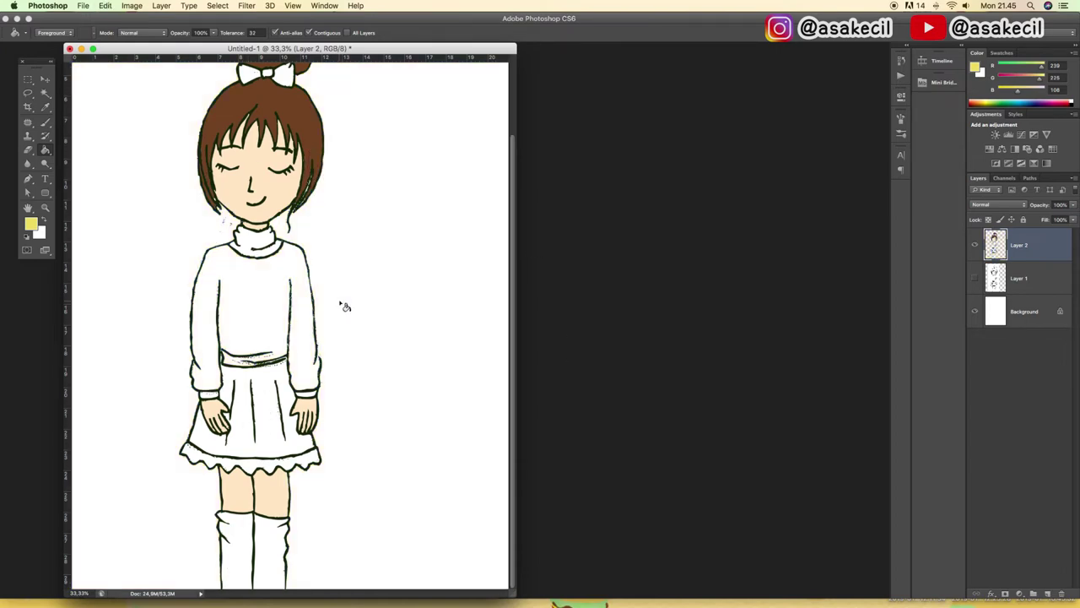
Step: Inspect the sweater outline at 100% and set up the Brush with the dark outline colour
{"action": "key", "text": "super+equal"}
{"action": "key", "text": "super+equal"}
{"action": "key", "text": "super+equal"}
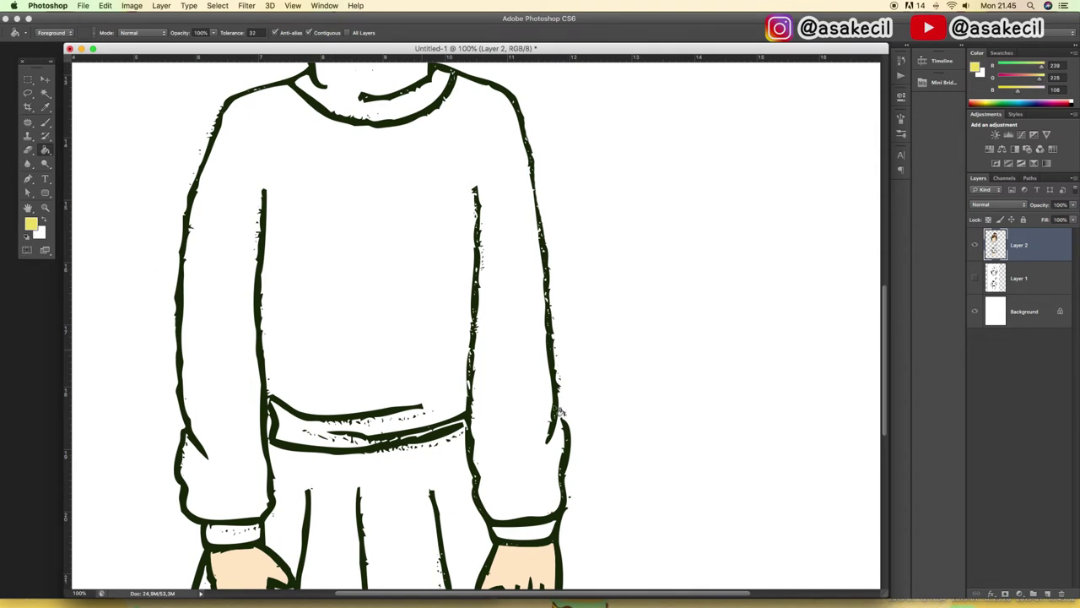
{"action": "scroll", "coordinate": [548, 431], "scroll_direction": "down", "scroll_amount": 5}
{"action": "scroll", "coordinate": [549, 431], "scroll_direction": "up", "scroll_amount": 4}
{"action": "scroll", "coordinate": [549, 432], "scroll_direction": "up", "scroll_amount": 5}
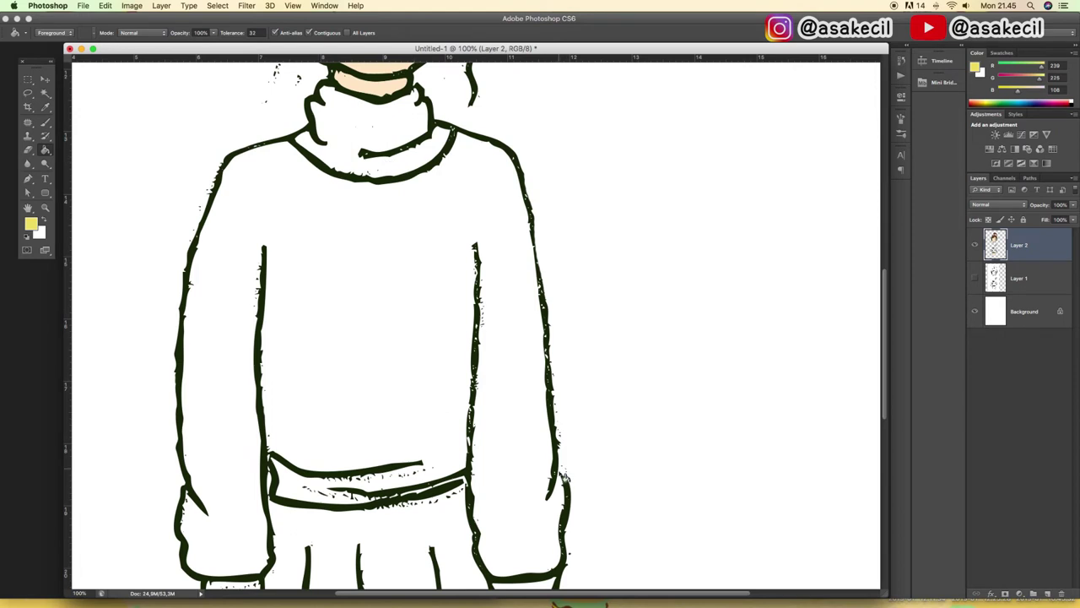
{"action": "scroll", "coordinate": [573, 481], "scroll_direction": "down", "scroll_amount": 4}
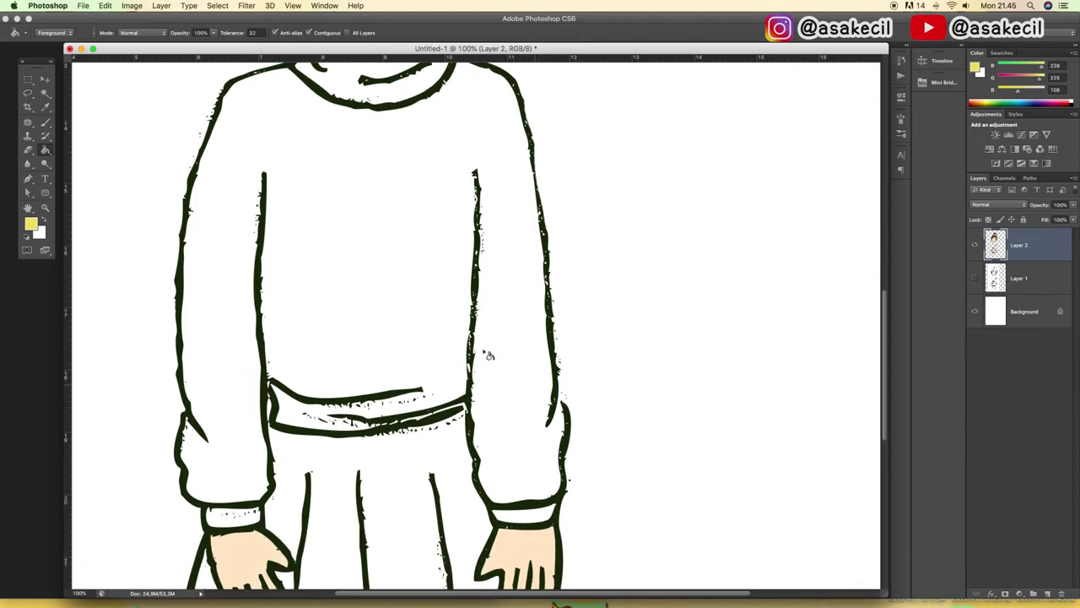
{"action": "left_click", "coordinate": [45, 122]}
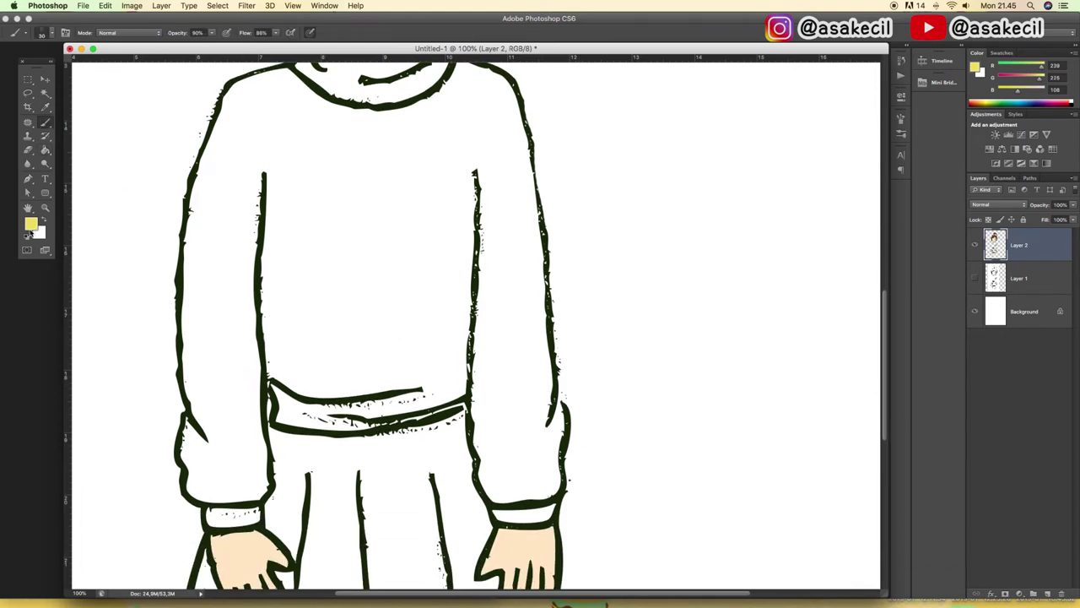
{"action": "left_click", "coordinate": [33, 224]}
{"action": "left_click", "coordinate": [285, 386]}
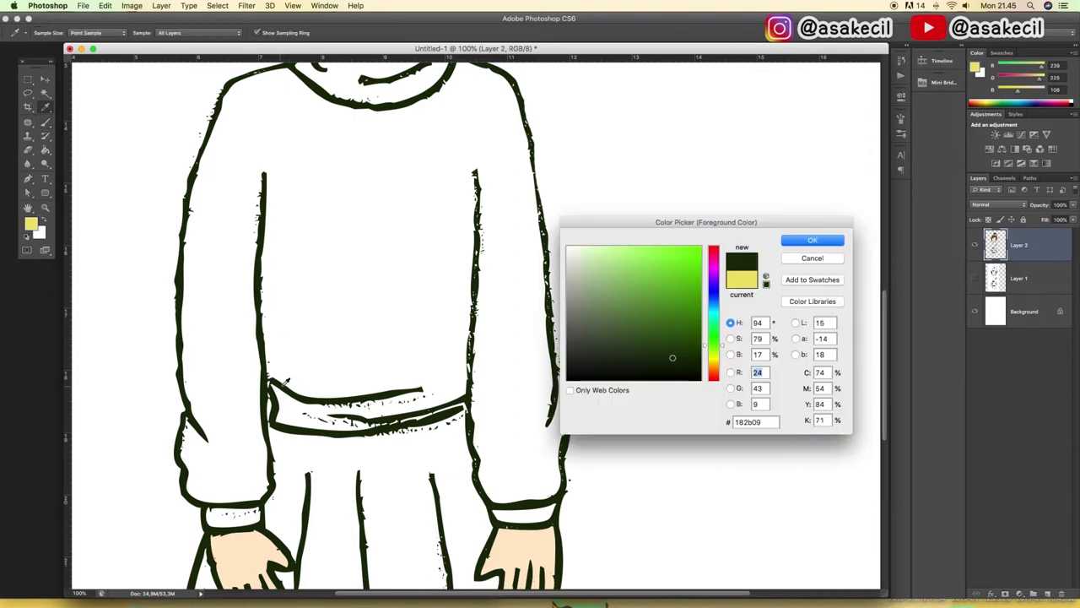
{"action": "left_click", "coordinate": [811, 241]}
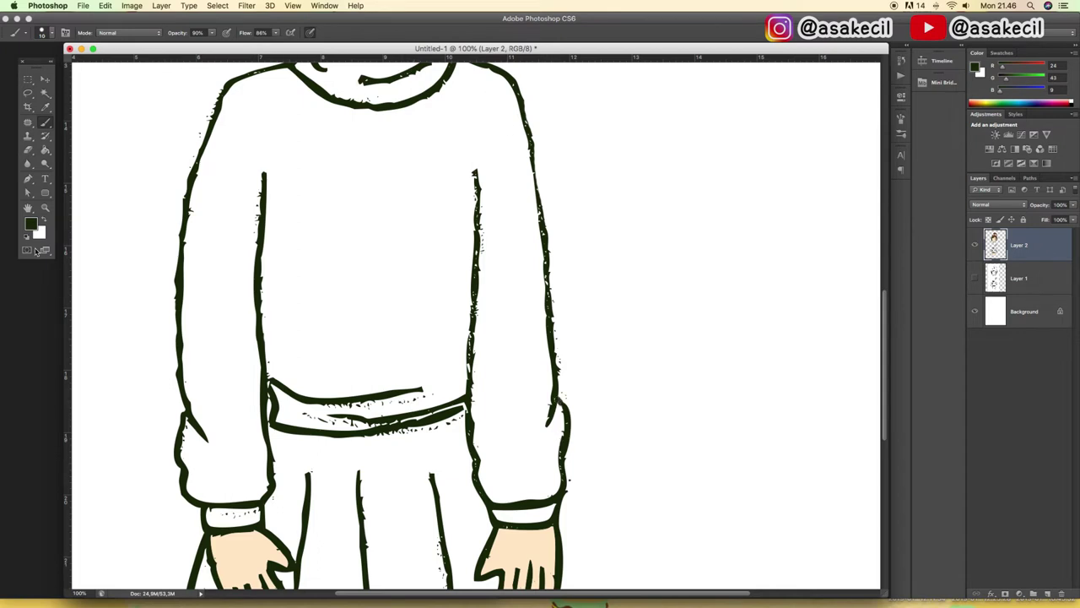
Step: Choose light yellow fffb82 in the foreground Color Picker
{"action": "left_click", "coordinate": [30, 223]}
{"action": "left_click_drag", "start_coordinate": [721, 355], "coordinate": [717, 360]}
{"action": "left_click", "coordinate": [632, 246]}
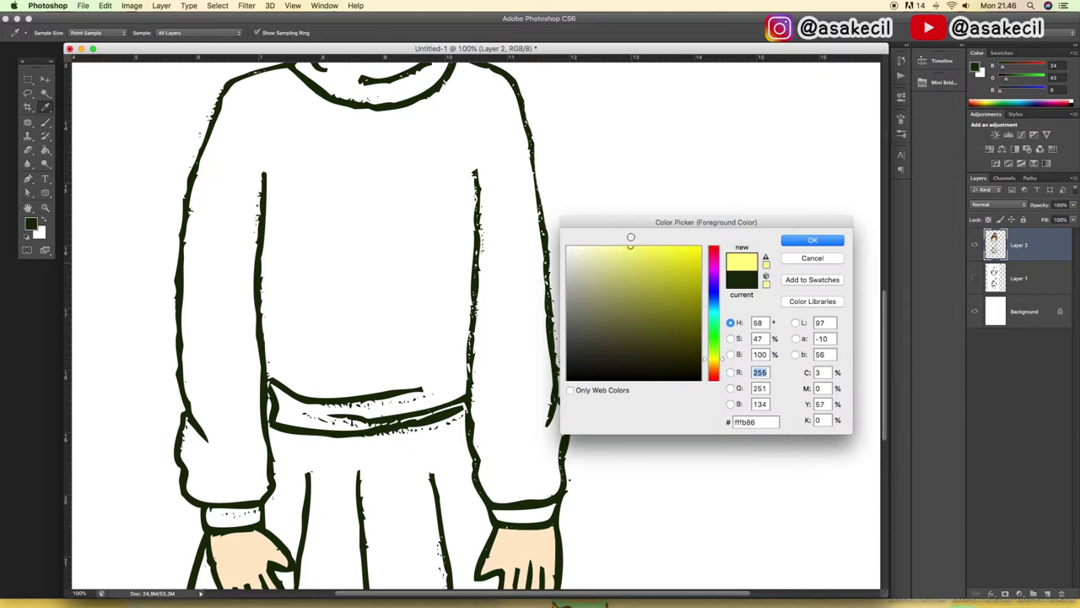
Step: Fill the sweater with light yellow fffb82 using the Paint Bucket
{"action": "left_click", "coordinate": [785, 242]}
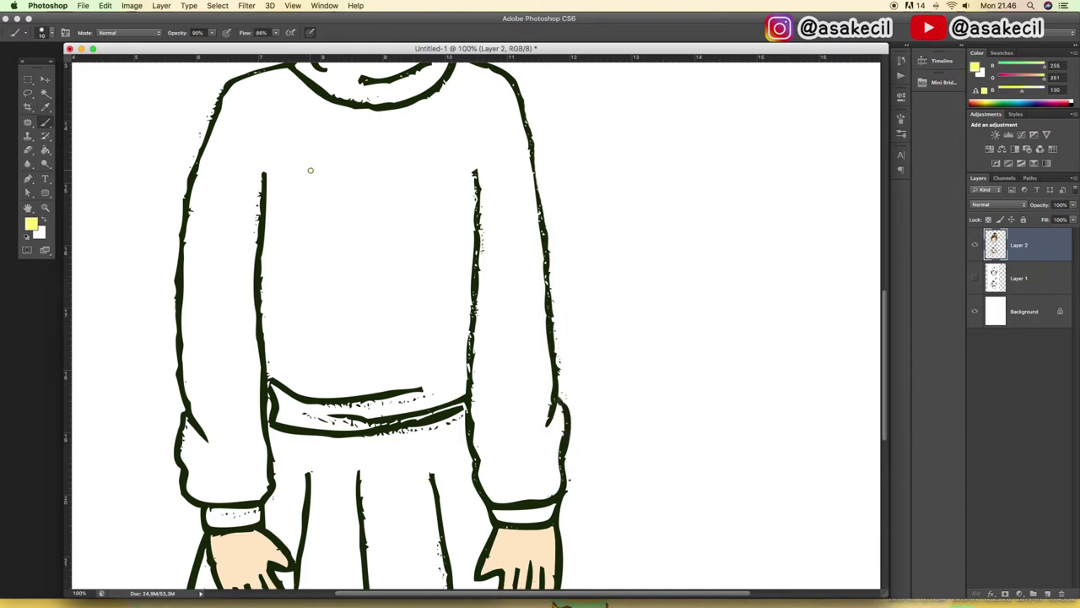
{"action": "key", "text": "g"}
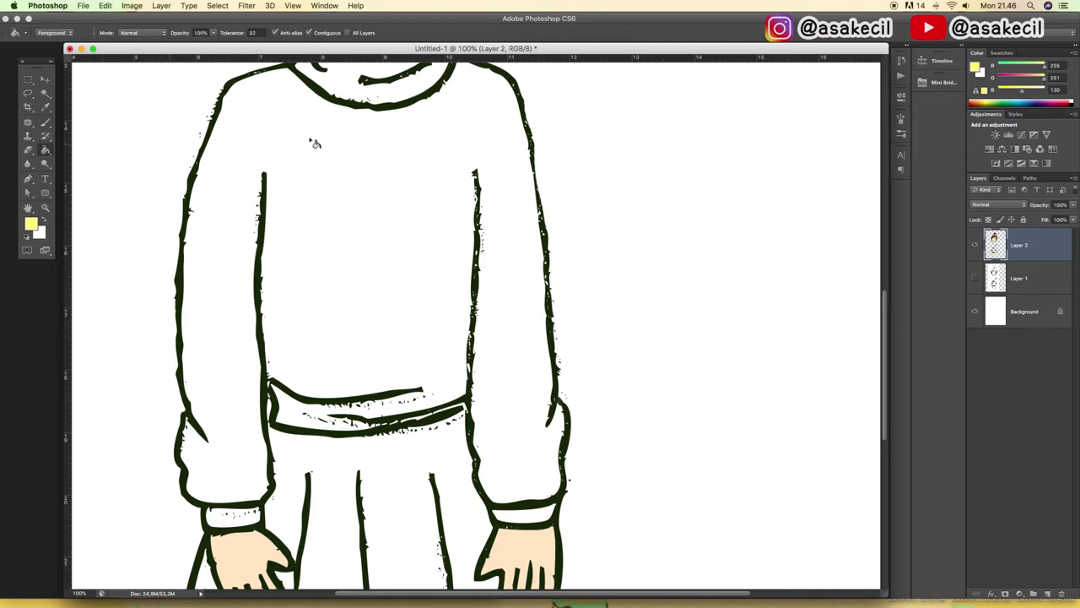
{"action": "left_click", "coordinate": [358, 142]}
{"action": "scroll", "coordinate": [371, 426], "scroll_direction": "down", "scroll_amount": 5}
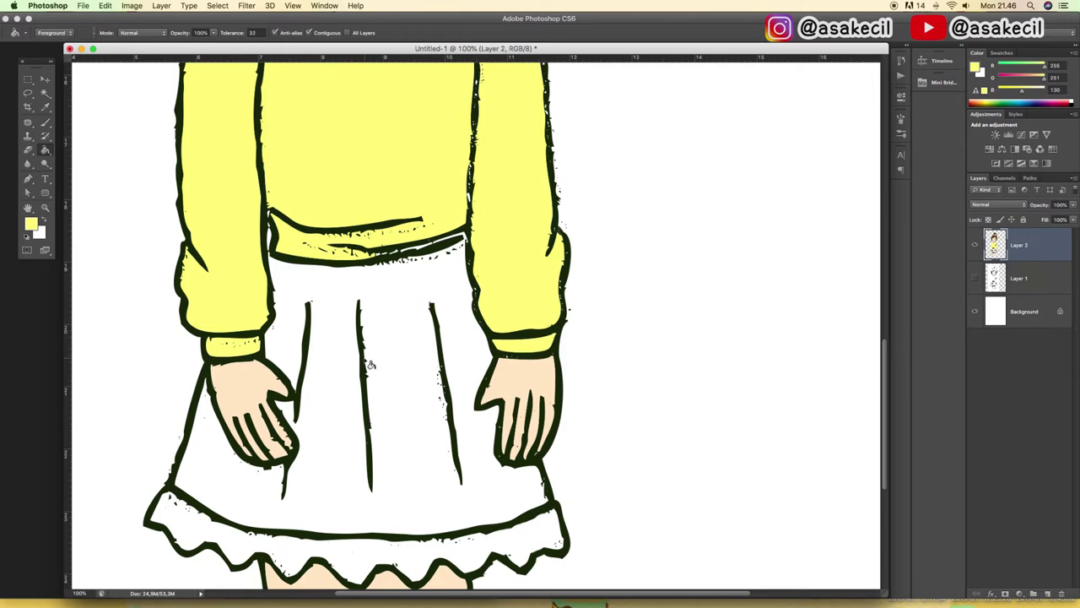
{"action": "scroll", "coordinate": [371, 363], "scroll_direction": "down", "scroll_amount": 3}
Step: Fill the skirt with pink
{"action": "left_click", "coordinate": [32, 224]}
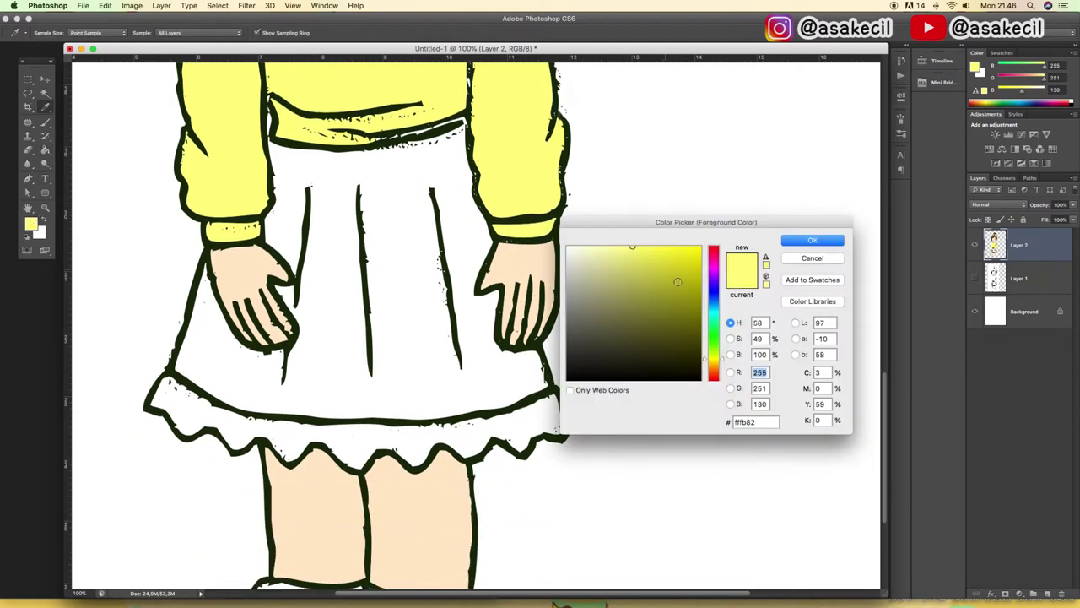
{"action": "left_click_drag", "start_coordinate": [716, 283], "coordinate": [715, 265]}
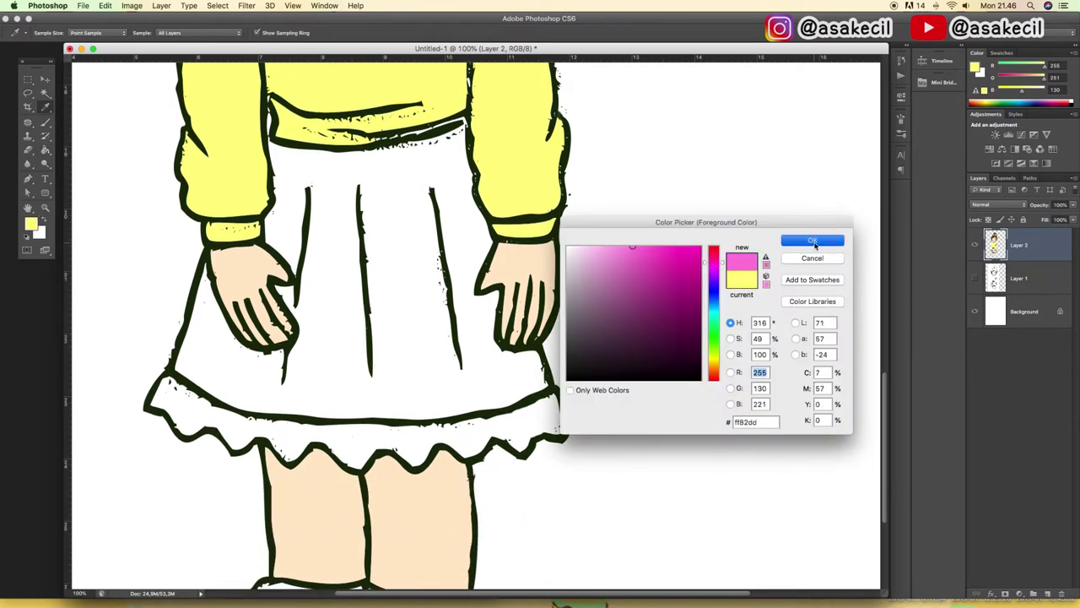
{"action": "left_click", "coordinate": [814, 244]}
{"action": "key", "text": "g"}
{"action": "left_click", "coordinate": [335, 177]}
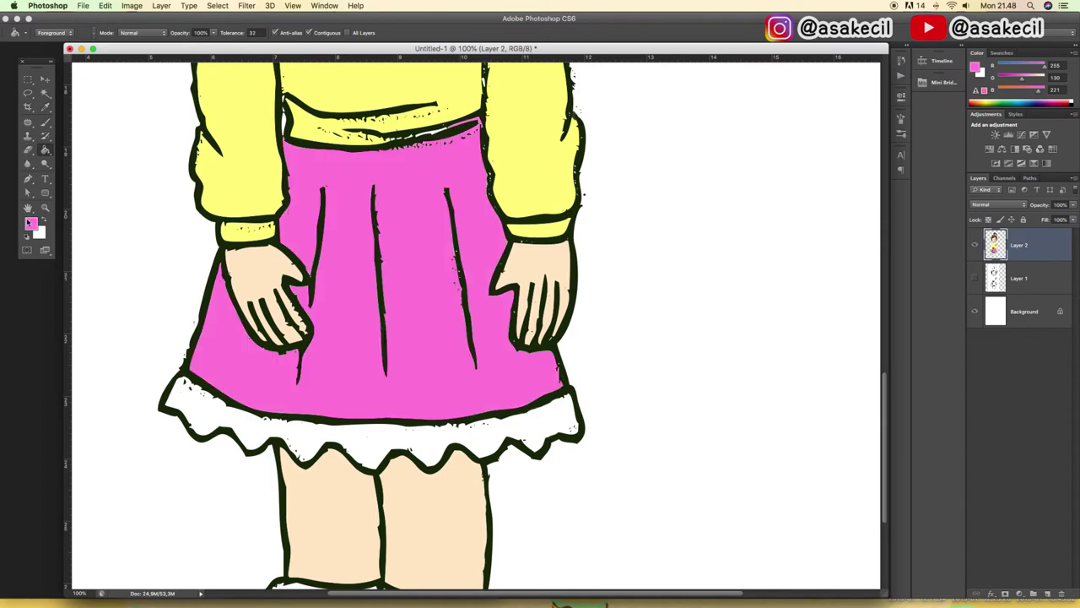
Step: Fill the skirt frill with a darker magenta
{"action": "left_click", "coordinate": [32, 224]}
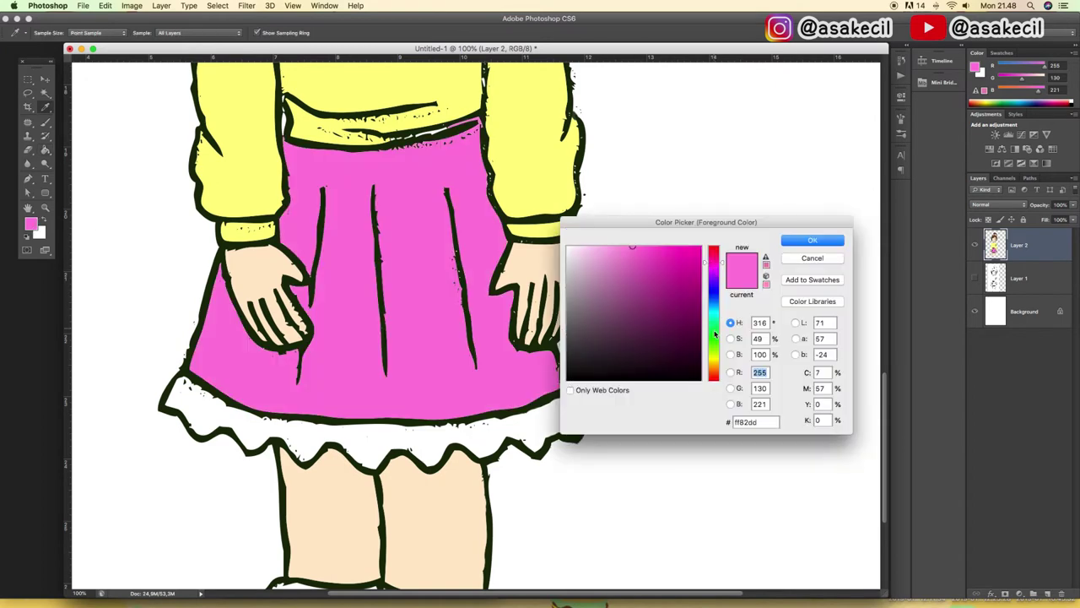
{"action": "left_click", "coordinate": [636, 273]}
{"action": "left_click", "coordinate": [831, 241]}
{"action": "left_click", "coordinate": [526, 428]}
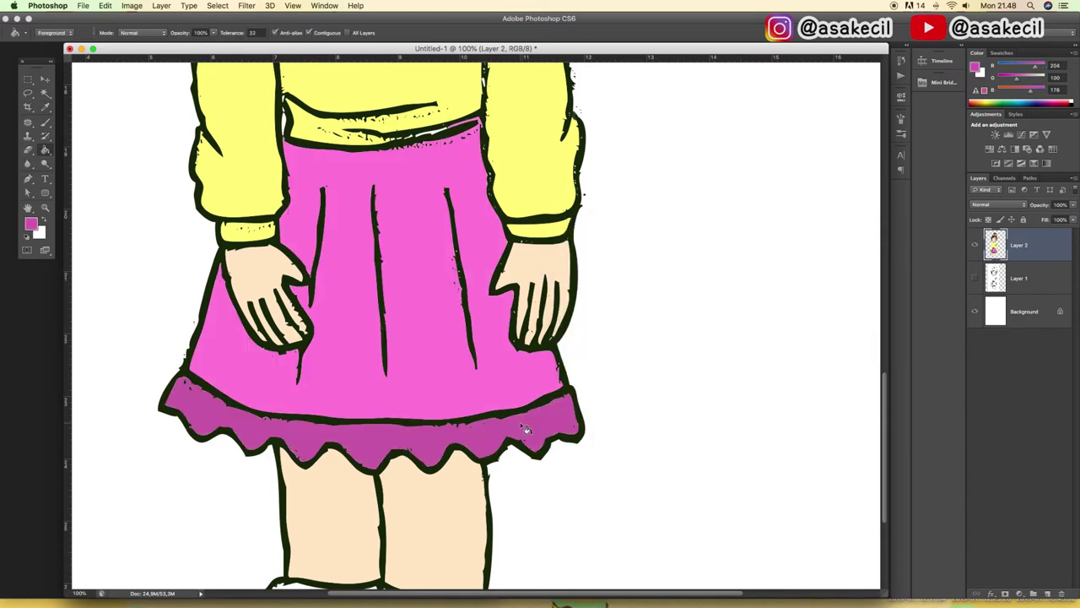
{"action": "scroll", "coordinate": [526, 428], "scroll_direction": "down", "scroll_amount": 5}
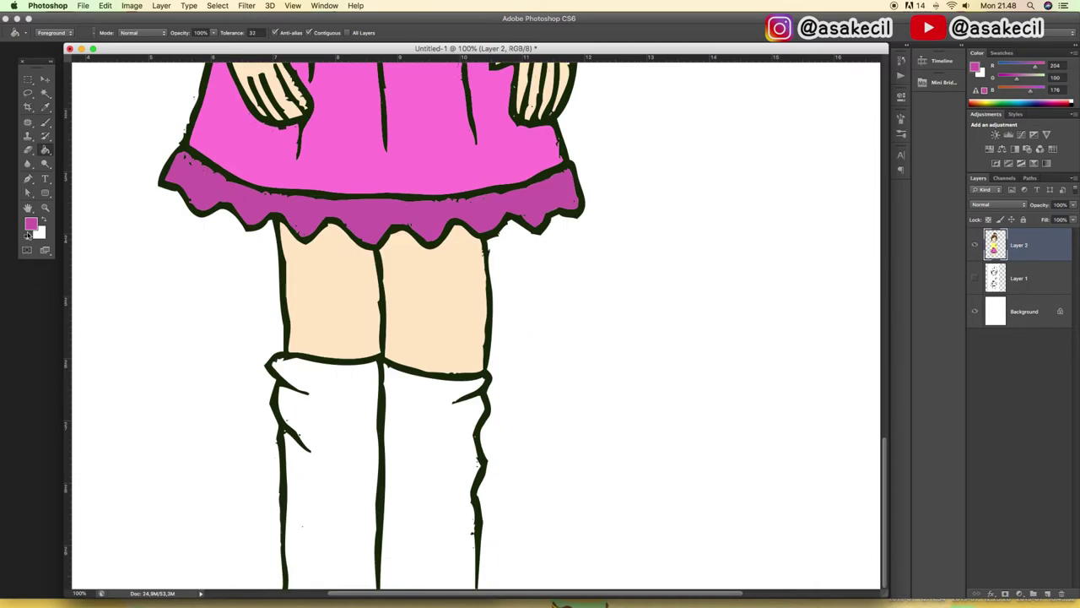
Step: Fill both socks with dark grey
{"action": "left_click", "coordinate": [31, 223]}
{"action": "left_click", "coordinate": [572, 339]}
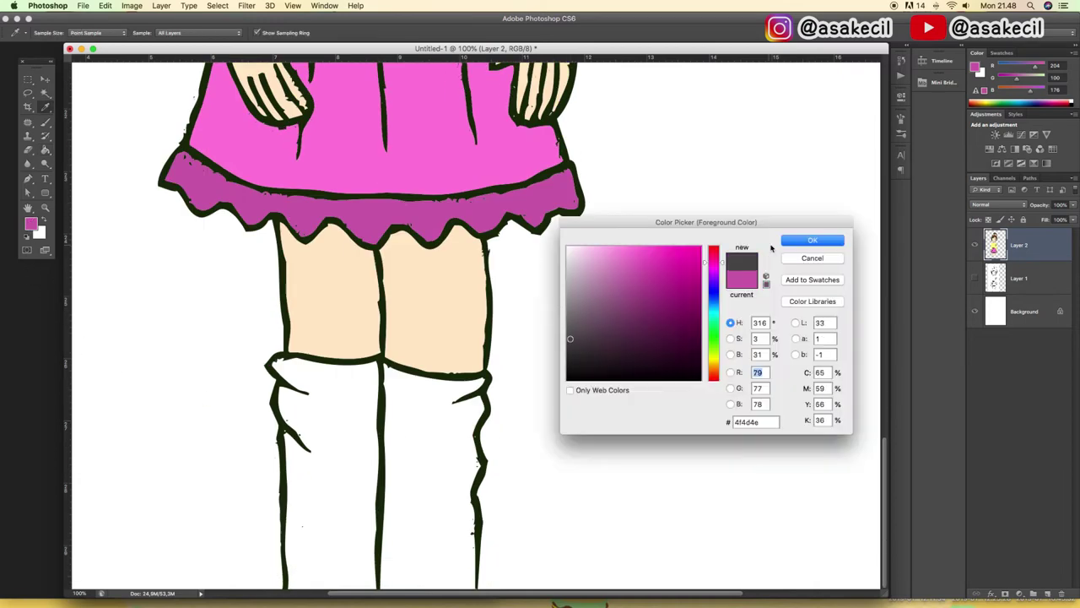
{"action": "left_click", "coordinate": [813, 240]}
{"action": "left_click", "coordinate": [422, 413]}
{"action": "left_click", "coordinate": [329, 419]}
{"action": "scroll", "coordinate": [329, 420], "scroll_direction": "up", "scroll_amount": 3}
{"action": "scroll", "coordinate": [422, 419], "scroll_direction": "up", "scroll_amount": 10}
{"action": "scroll", "coordinate": [503, 418], "scroll_direction": "down", "scroll_amount": 3}
Step: Fill both halves of the hair bow pink
{"action": "left_click", "coordinate": [31, 224]}
{"action": "left_click", "coordinate": [690, 270]}
{"action": "left_click", "coordinate": [643, 254]}
{"action": "left_click", "coordinate": [820, 239]}
{"action": "left_click", "coordinate": [447, 93]}
{"action": "scroll", "coordinate": [448, 234], "scroll_direction": "down", "scroll_amount": 10}
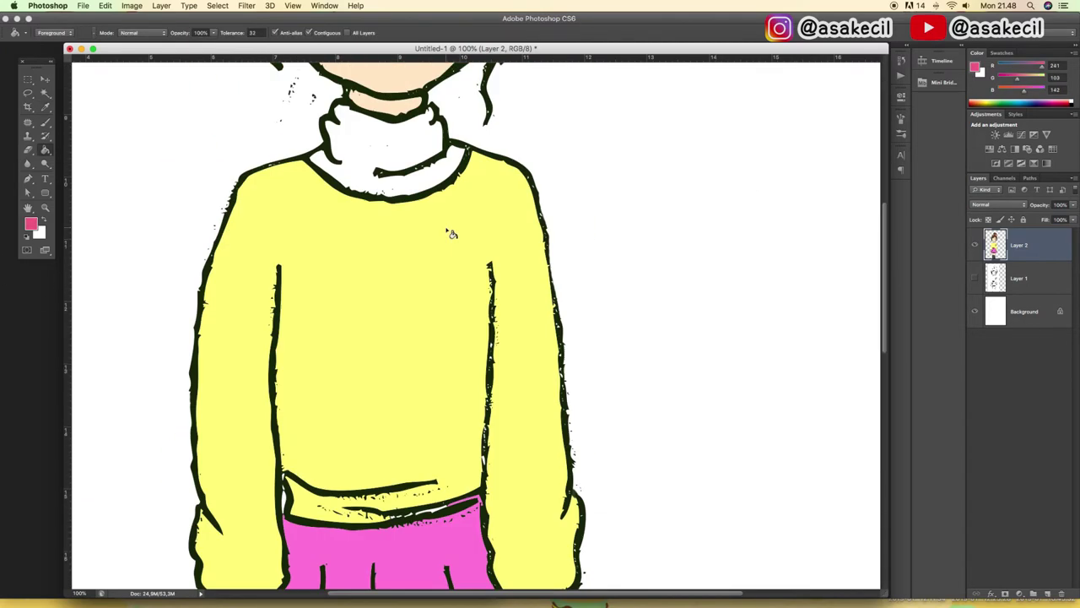
Step: Fill the turtleneck collar olive and zoom out to the whole figure
{"action": "left_click", "coordinate": [31, 224]}
{"action": "left_click", "coordinate": [620, 291]}
{"action": "left_click", "coordinate": [812, 240]}
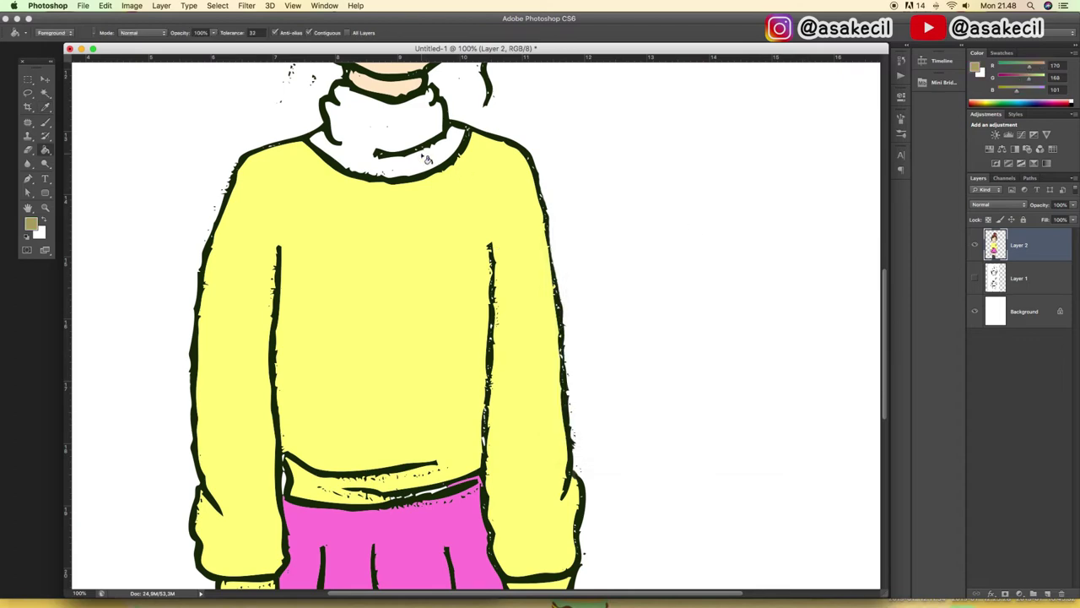
{"action": "left_click", "coordinate": [423, 157]}
{"action": "key", "text": "super+minus"}
{"action": "key", "text": "super+minus"}
{"action": "key", "text": "super+minus"}
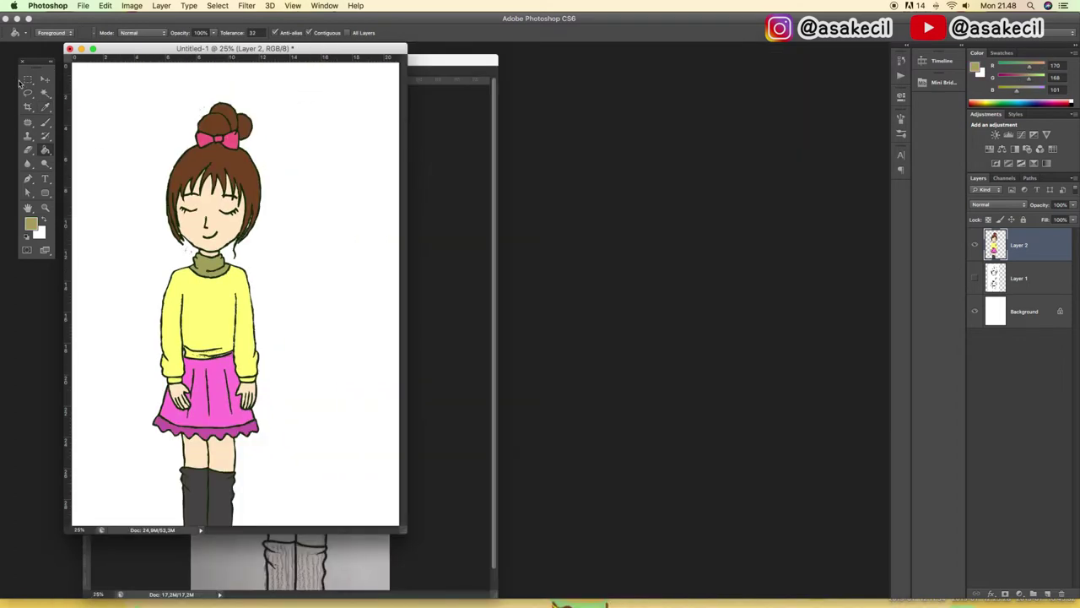
Step: Shift the coloured girl left and close IMG_2766.JPG without saving
{"action": "left_click", "coordinate": [45, 79]}
{"action": "left_click_drag", "start_coordinate": [227, 247], "coordinate": [165, 244]}
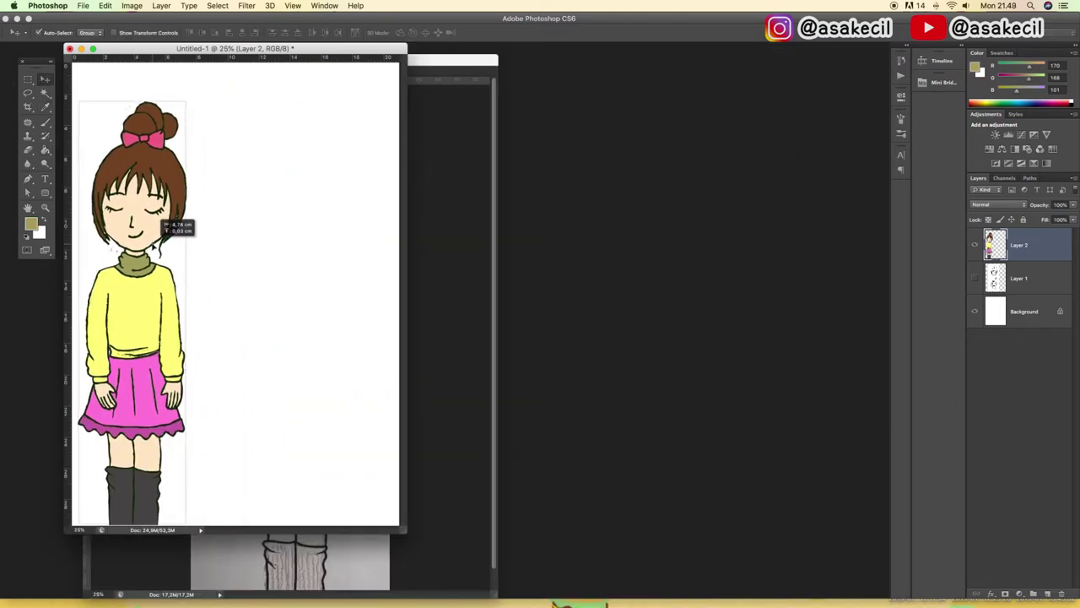
{"action": "left_click_drag", "start_coordinate": [365, 49], "coordinate": [768, 61]}
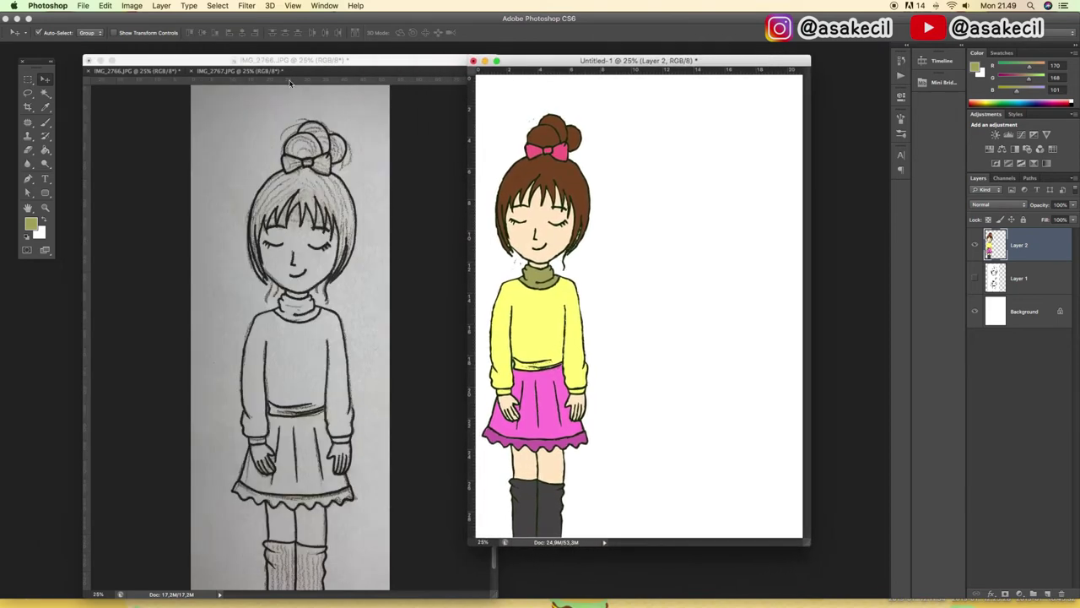
{"action": "left_click", "coordinate": [181, 79]}
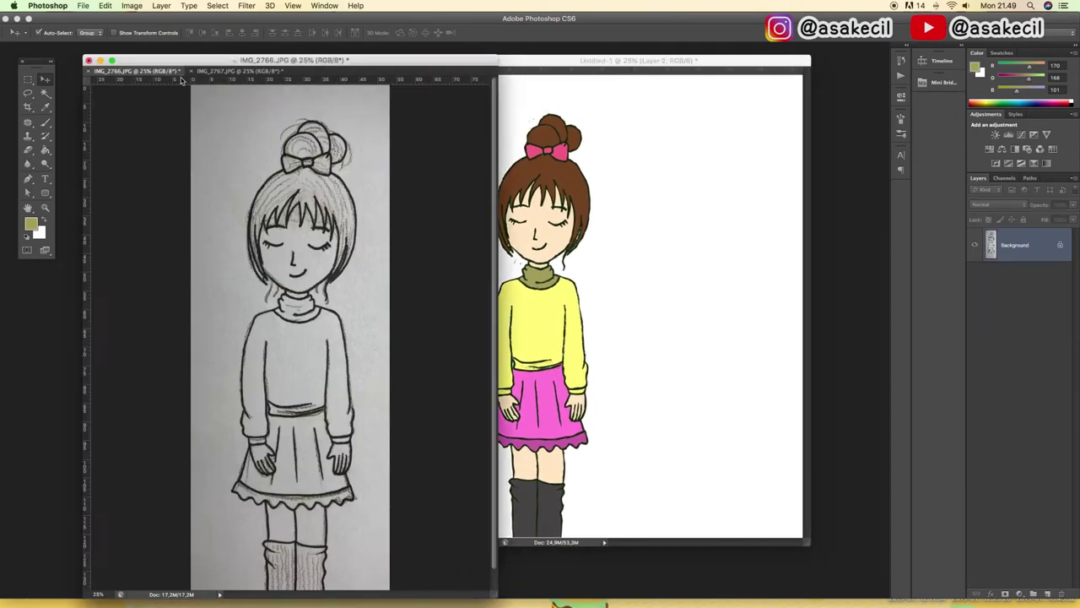
{"action": "left_click", "coordinate": [97, 72]}
{"action": "left_click", "coordinate": [502, 206]}
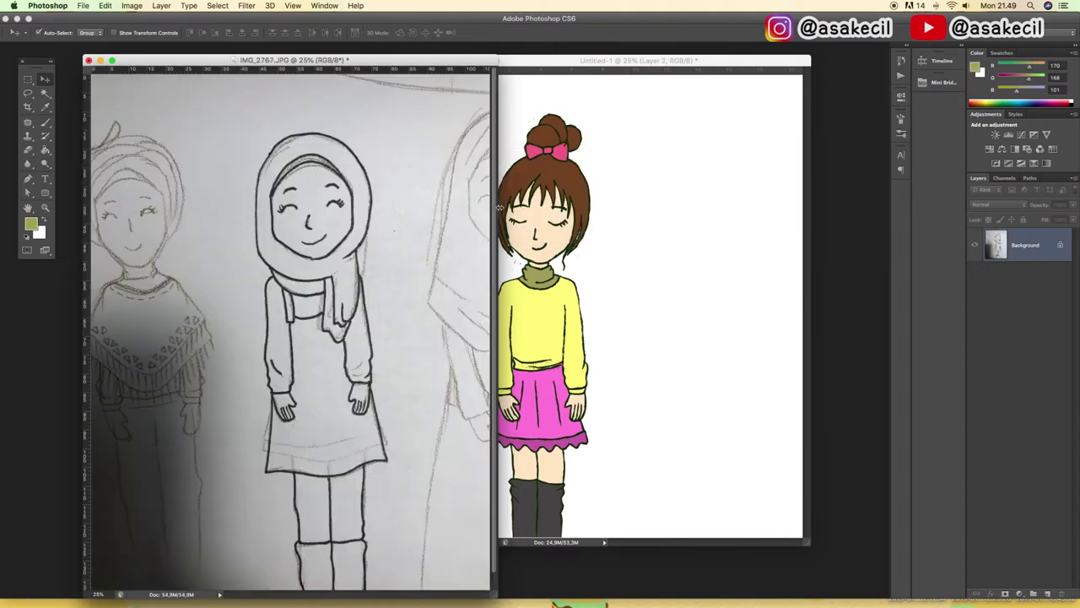
Step: Crop IMG_2767 to a narrow strip around the hijab girl, then drag the sketch toward the coloured drawing
{"action": "left_click", "coordinate": [28, 106]}
{"action": "left_click_drag", "start_coordinate": [89, 341], "coordinate": [151, 338]}
{"action": "mouse_move", "coordinate": [481, 340]}
{"action": "left_mouse_down"}
{"action": "mouse_move", "coordinate": [382, 344]}
{"action": "mouse_move", "coordinate": [438, 309]}
{"action": "left_mouse_up"}
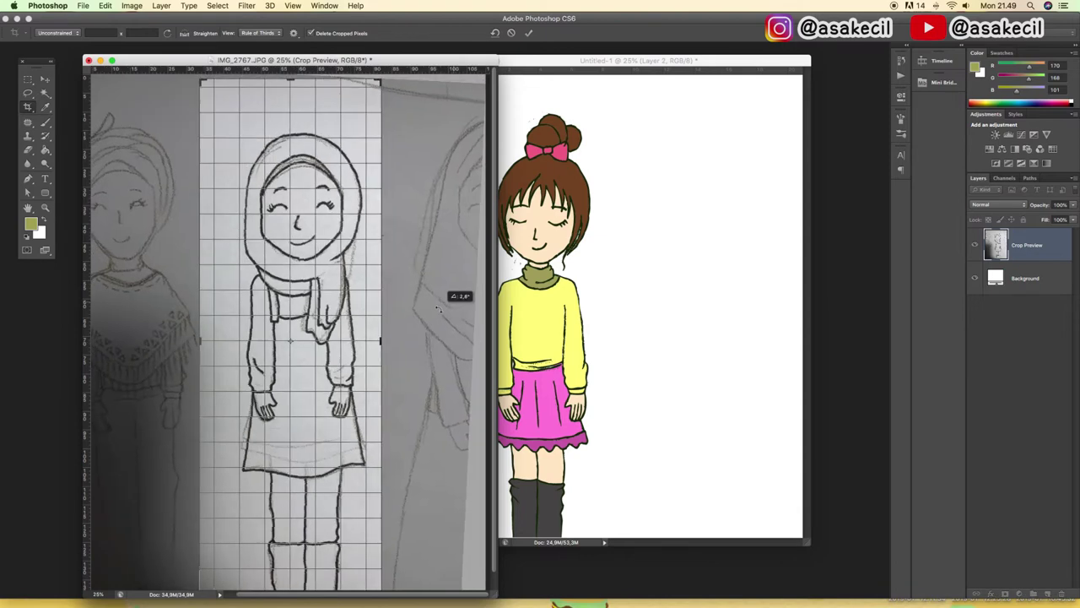
{"action": "left_click_drag", "start_coordinate": [351, 303], "coordinate": [346, 301]}
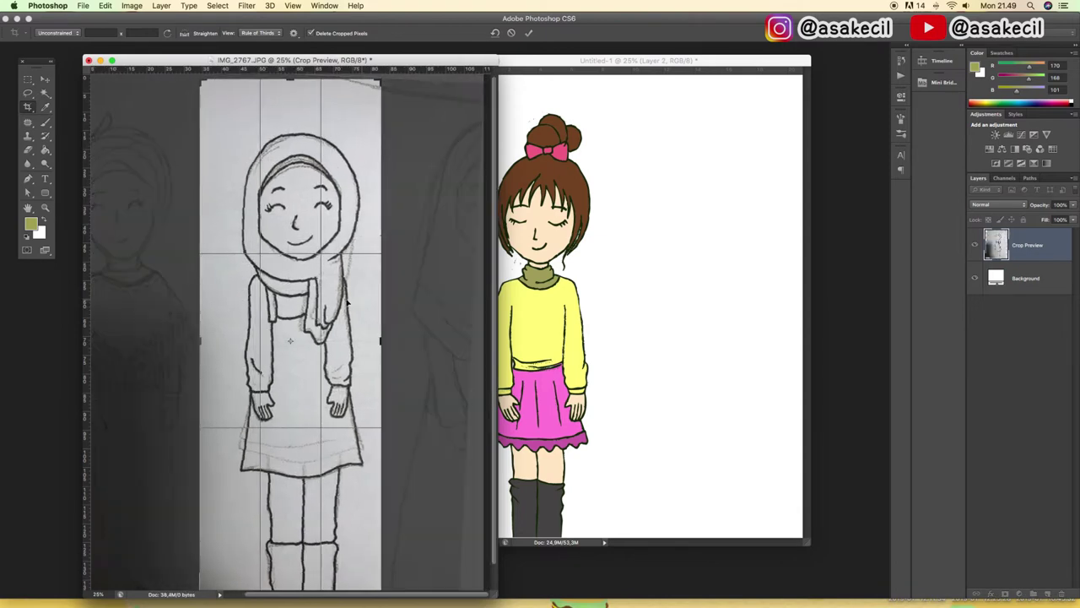
{"action": "key", "text": "Return"}
{"action": "key", "text": "v"}
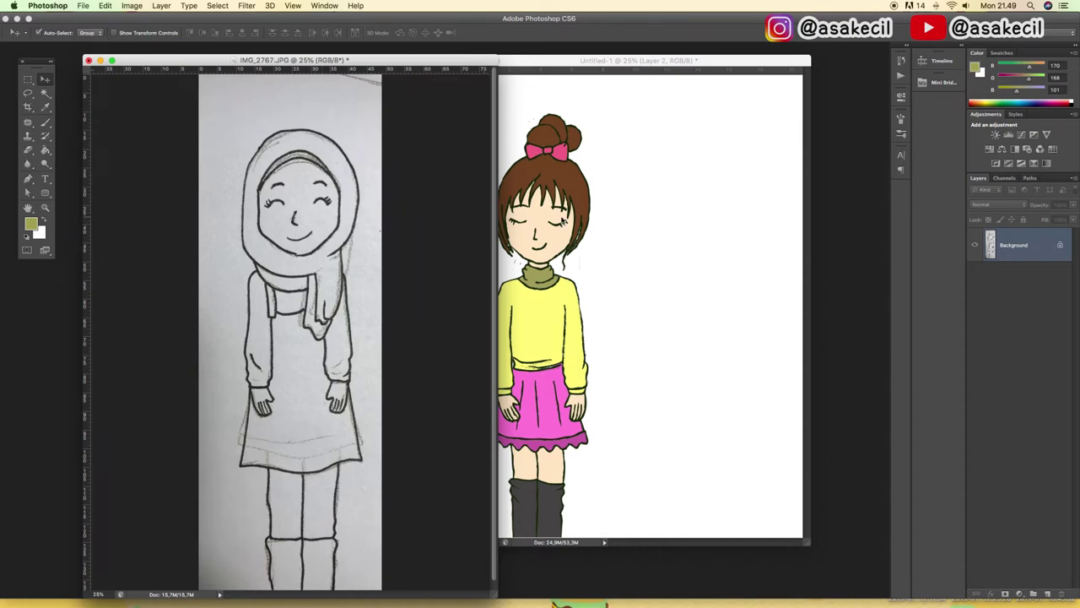
{"action": "left_click_drag", "start_coordinate": [319, 219], "coordinate": [660, 225]}
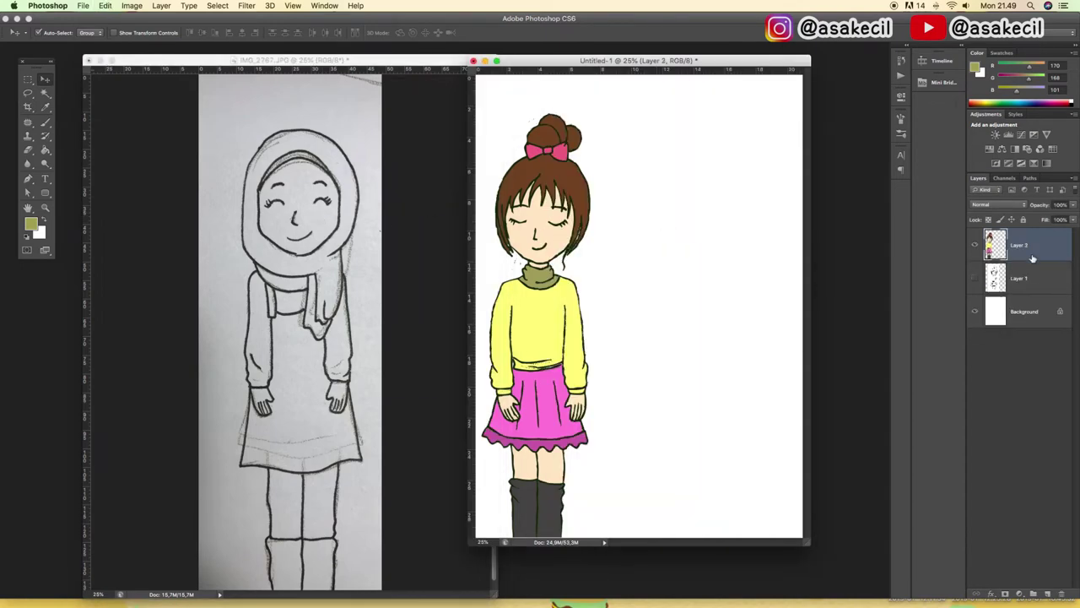
Step: Copy the hijab sketch into Untitled-1 as Layer 3, scaled to about 86% beside the coloured girl
{"action": "left_click", "coordinate": [239, 213]}
{"action": "left_click_drag", "start_coordinate": [1015, 245], "coordinate": [755, 251]}
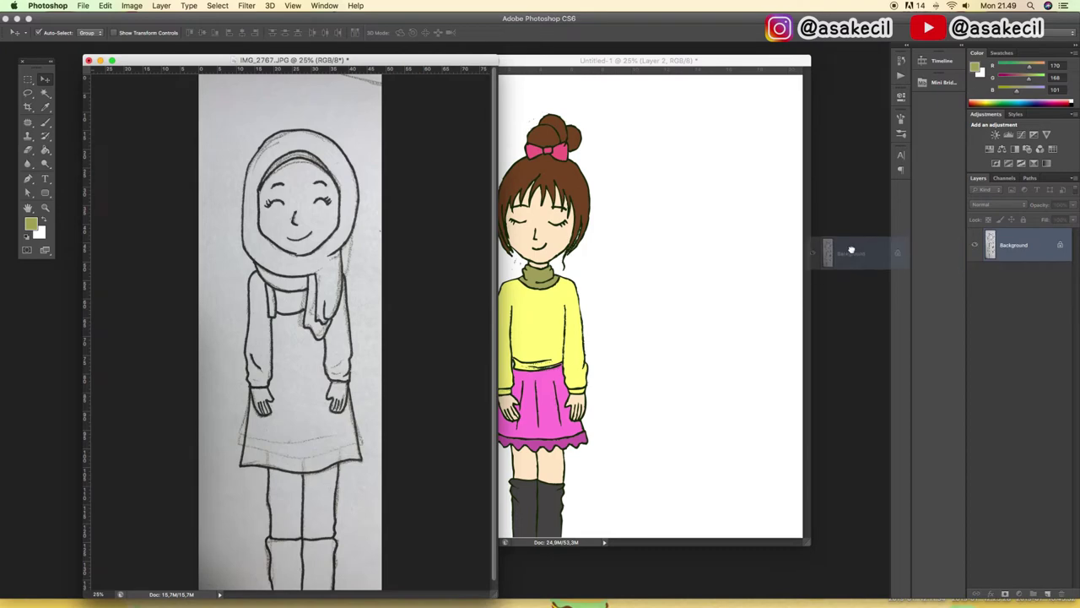
{"action": "left_click_drag", "start_coordinate": [603, 244], "coordinate": [729, 259]}
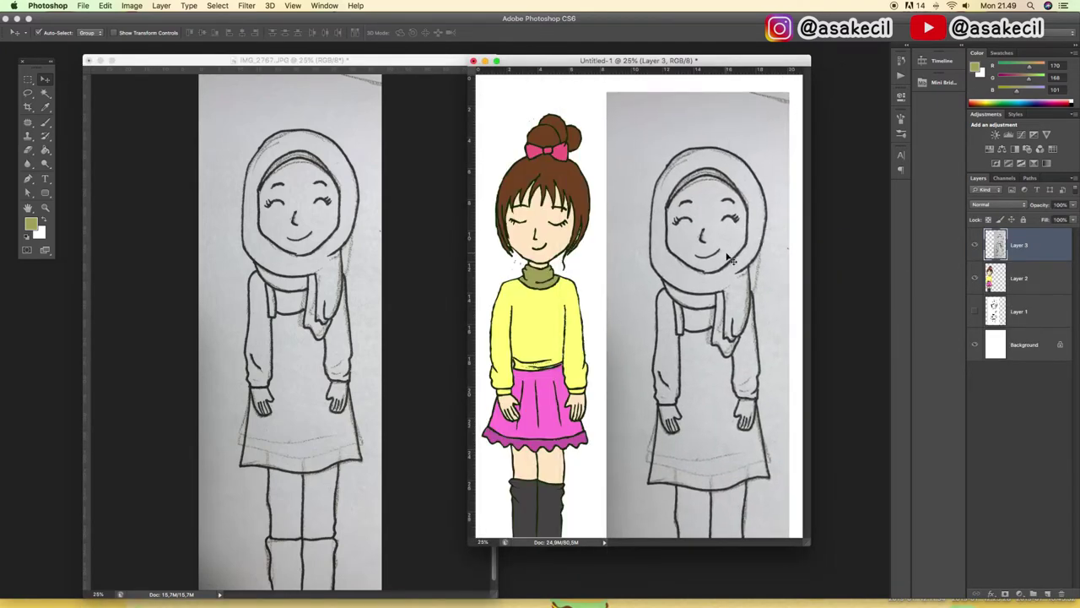
{"action": "key", "text": "ctrl+t"}
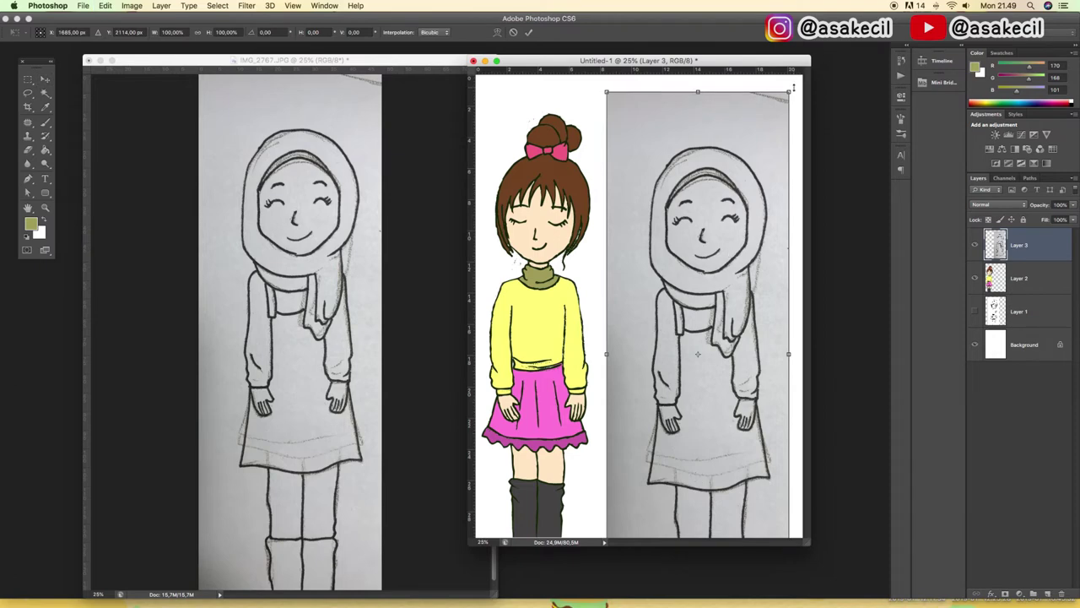
{"action": "left_click_drag", "start_coordinate": [790, 90], "coordinate": [763, 167]}
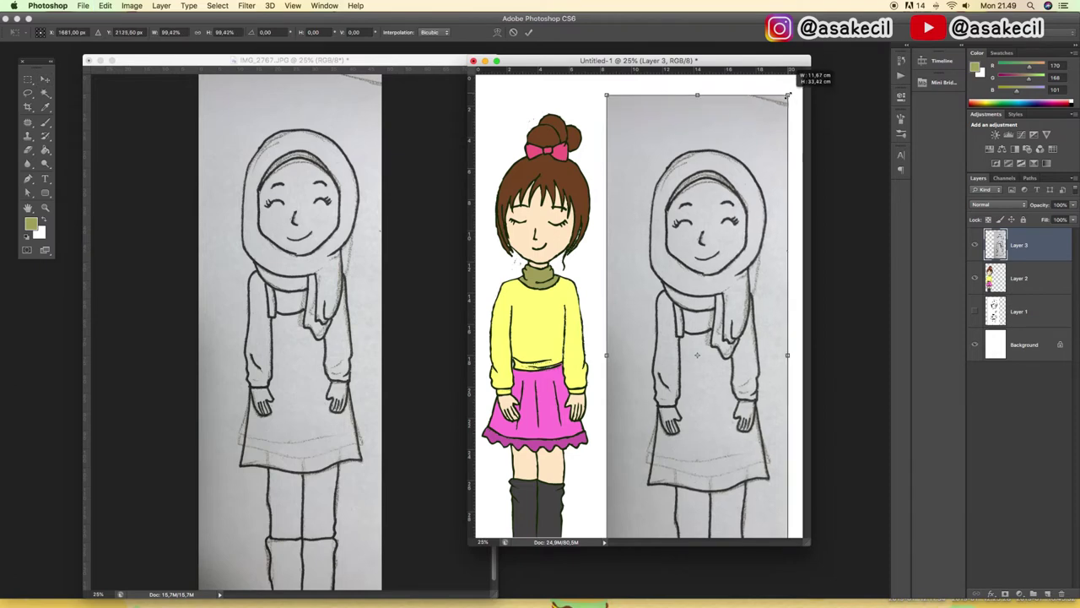
{"action": "left_click_drag", "start_coordinate": [727, 189], "coordinate": [731, 123]}
{"action": "key", "text": "Return"}
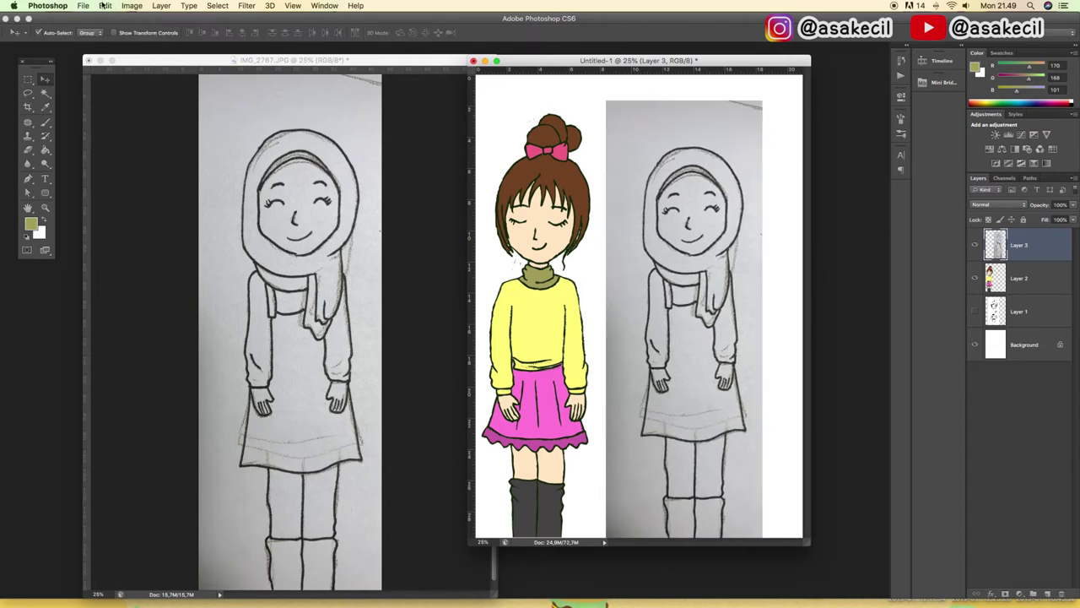
{"action": "left_click", "coordinate": [135, 5]}
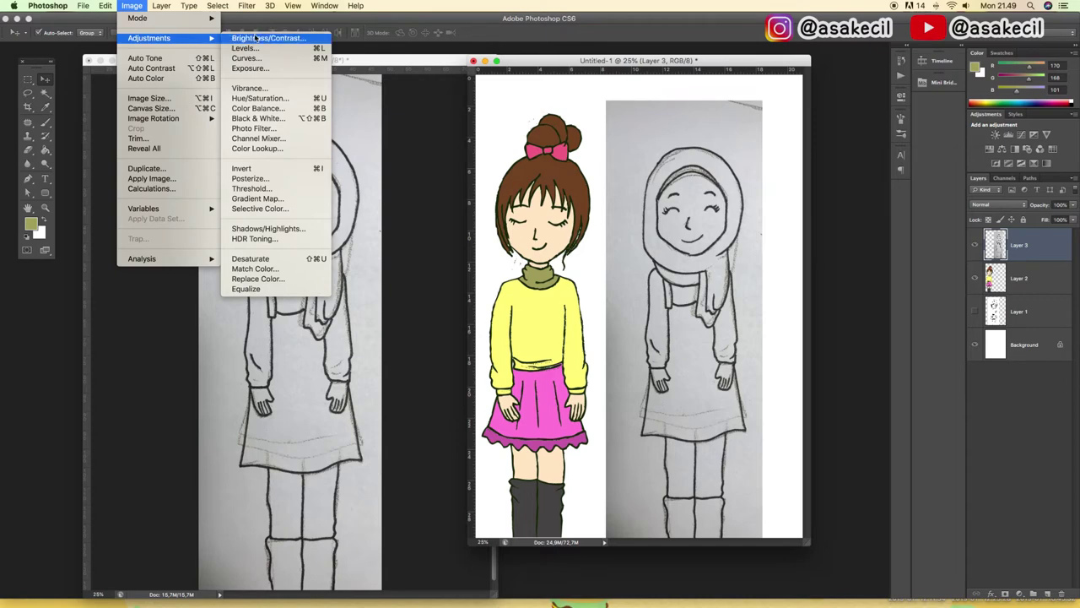
{"action": "mouse_move", "coordinate": [150, 38]}
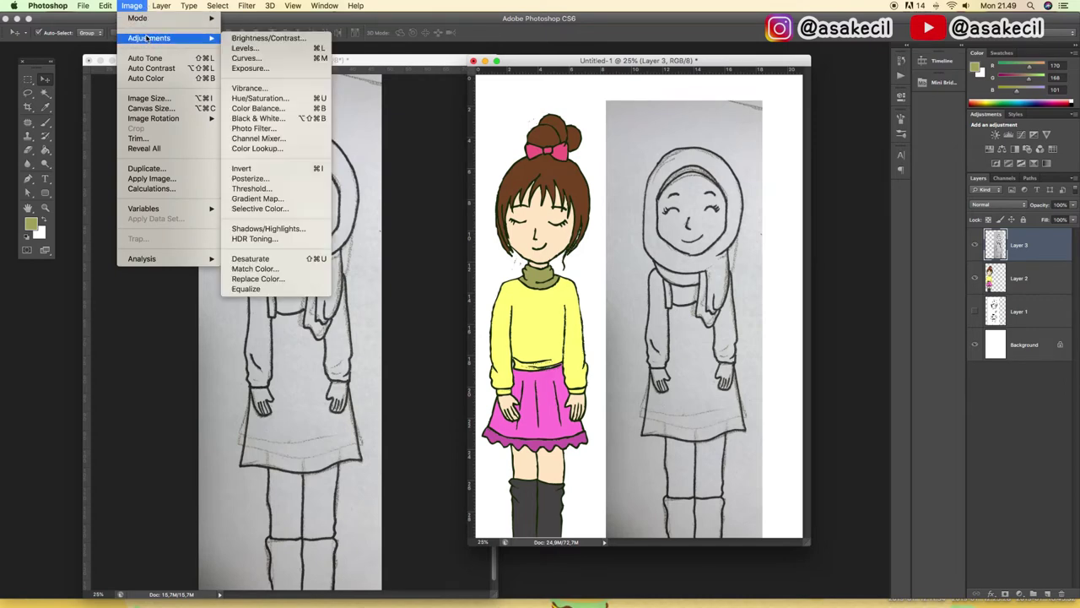
Step: Apply Levels of about 79 / 0,24 / 120 to Layer 3 for black lines on white paper
{"action": "left_click", "coordinate": [267, 53]}
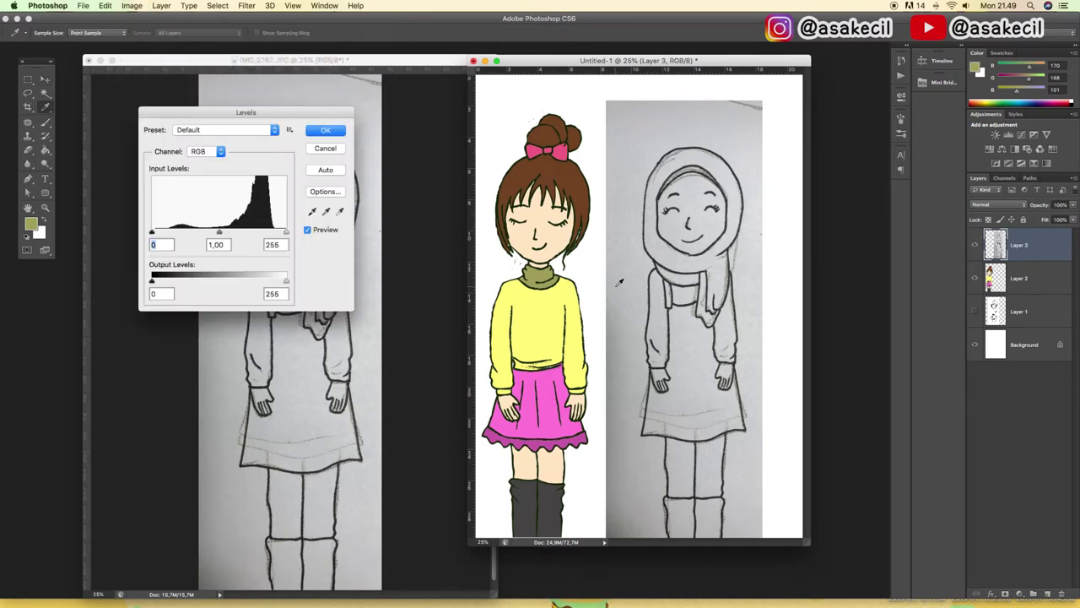
{"action": "left_click_drag", "start_coordinate": [152, 231], "coordinate": [177, 231]}
{"action": "left_click_drag", "start_coordinate": [286, 232], "coordinate": [254, 233]}
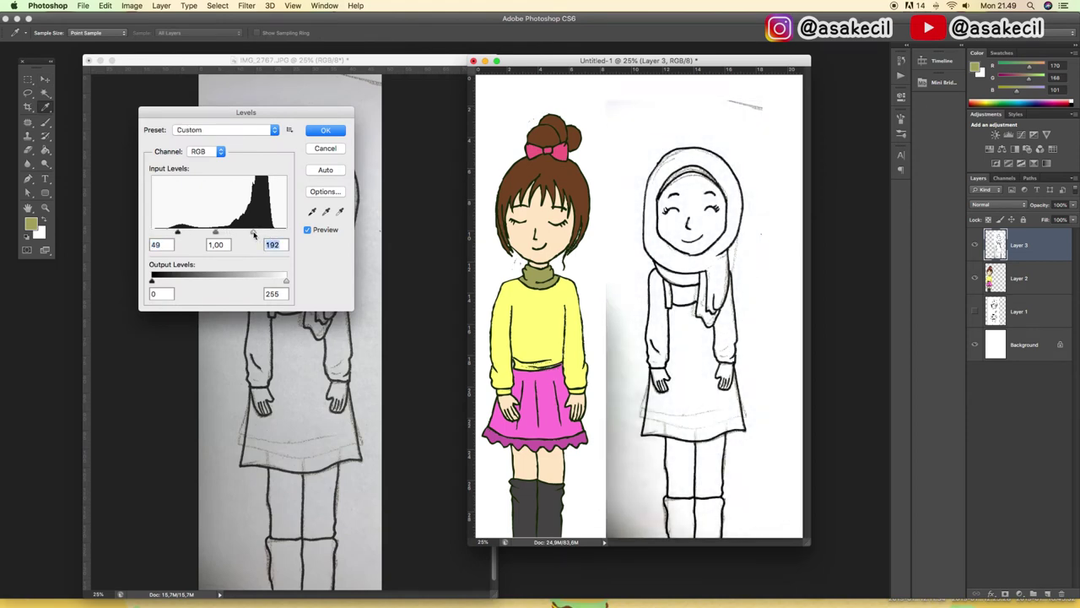
{"action": "left_click_drag", "start_coordinate": [177, 232], "coordinate": [203, 233]}
{"action": "key", "text": "Tab"}
{"action": "mouse_move", "coordinate": [205, 233]}
{"action": "left_mouse_down"}
{"action": "mouse_move", "coordinate": [243, 233]}
{"action": "mouse_move", "coordinate": [183, 232]}
{"action": "mouse_move", "coordinate": [221, 232]}
{"action": "mouse_move", "coordinate": [195, 233]}
{"action": "mouse_move", "coordinate": [212, 233]}
{"action": "left_mouse_up"}
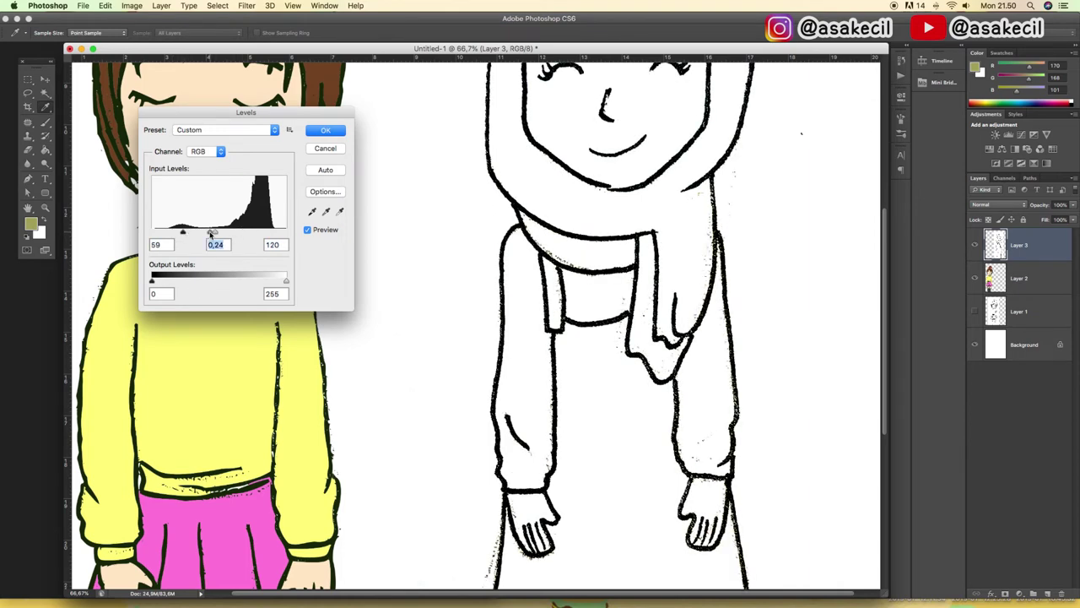
{"action": "left_click", "coordinate": [325, 171]}
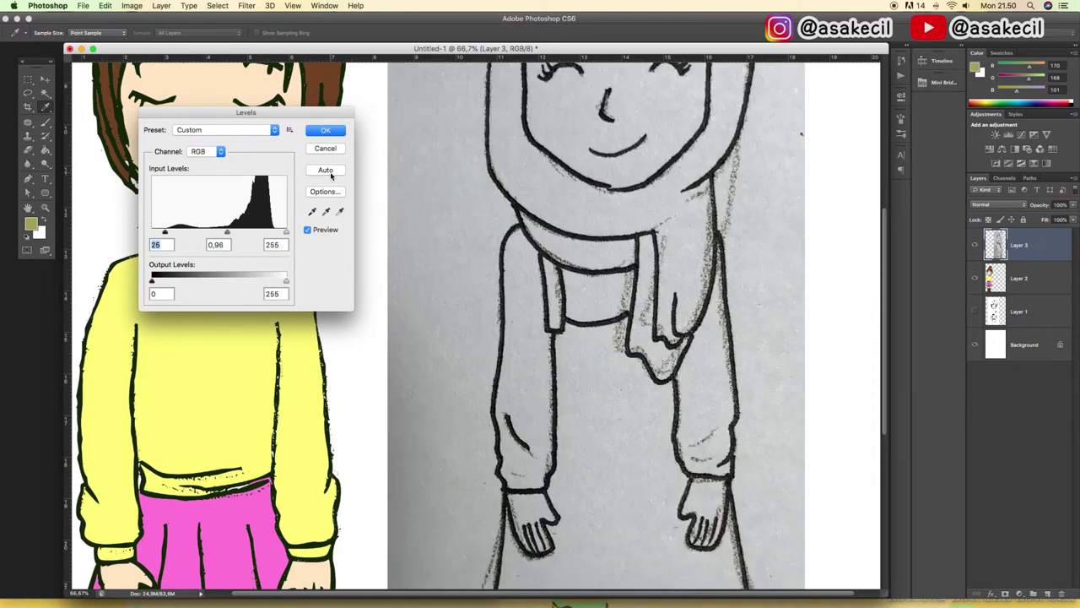
{"action": "key", "text": "super+z"}
{"action": "key", "text": "Return"}
Step: Try a first Curves adjustment on the sketch, then cancel it
{"action": "key", "text": "v"}
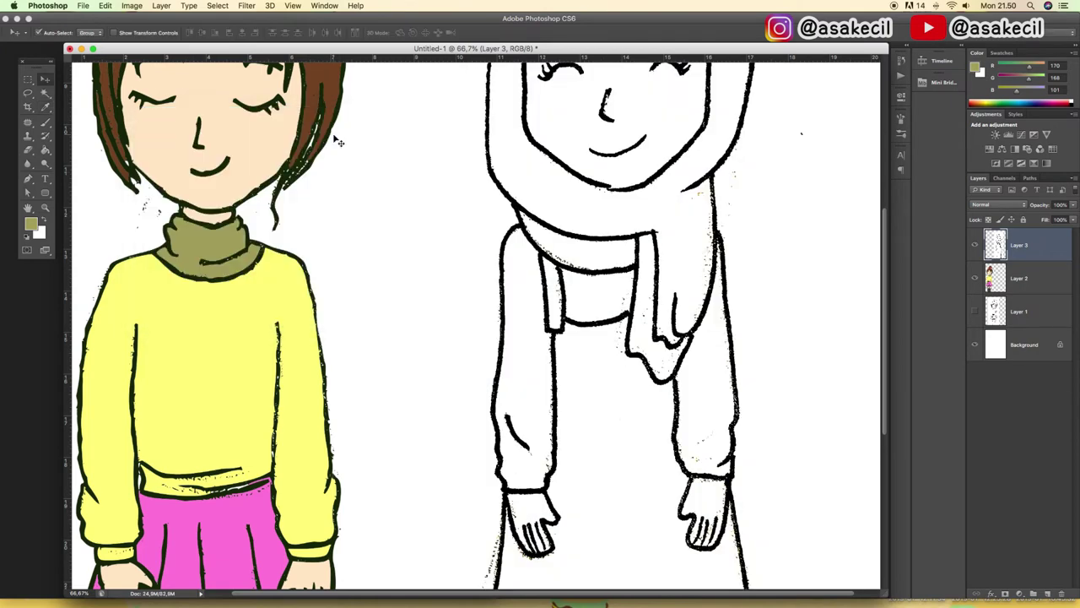
{"action": "scroll", "coordinate": [654, 312], "scroll_direction": "down", "scroll_amount": 5}
{"action": "scroll", "coordinate": [654, 310], "scroll_direction": "down", "scroll_amount": 1}
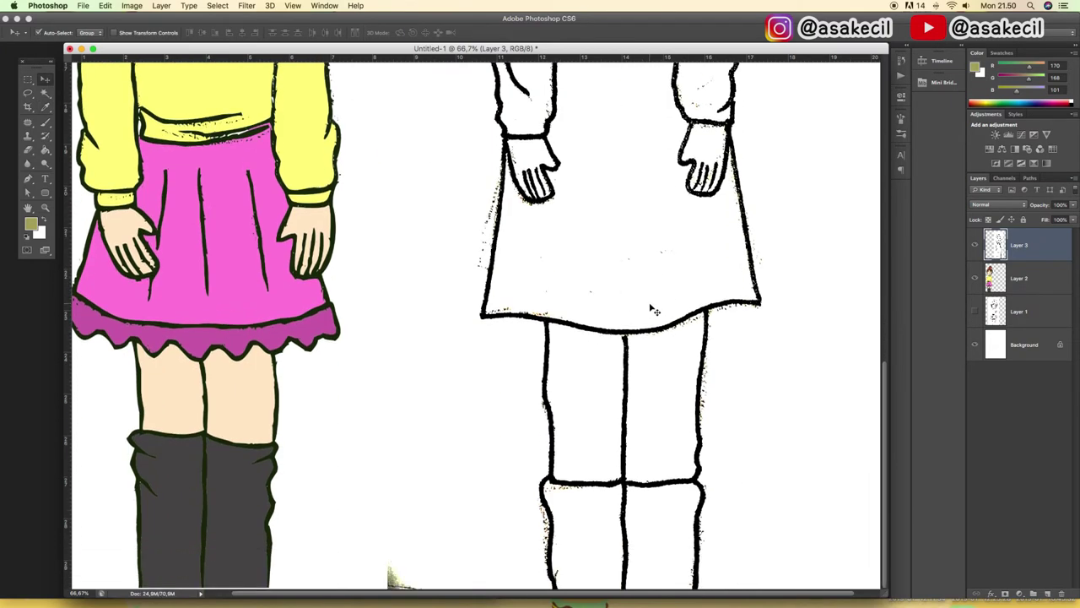
{"action": "scroll", "coordinate": [654, 310], "scroll_direction": "up", "scroll_amount": 8}
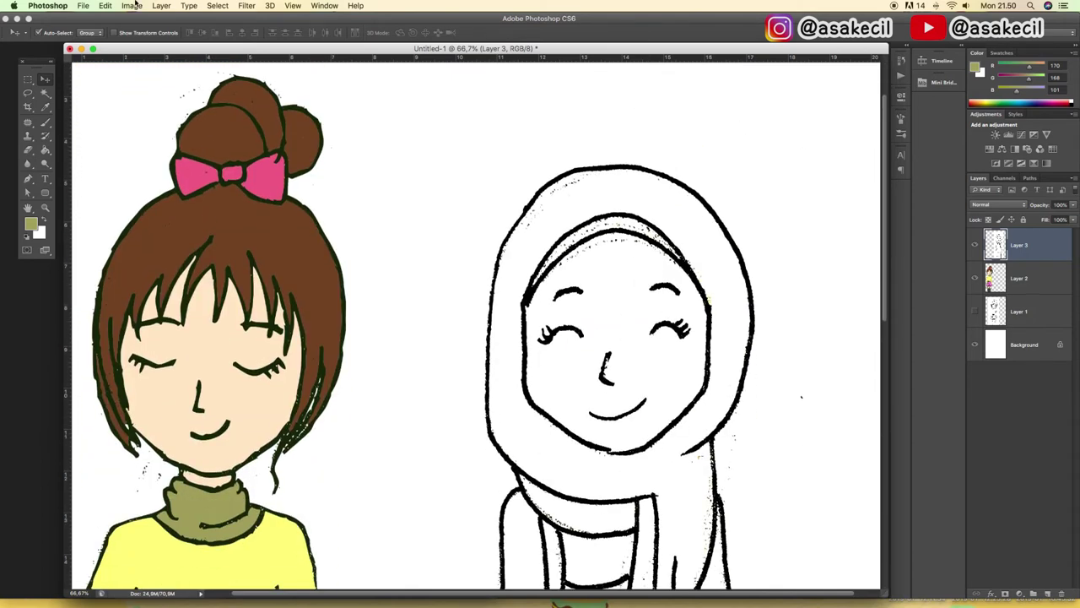
{"action": "left_click", "coordinate": [135, 5]}
{"action": "mouse_move", "coordinate": [149, 38]}
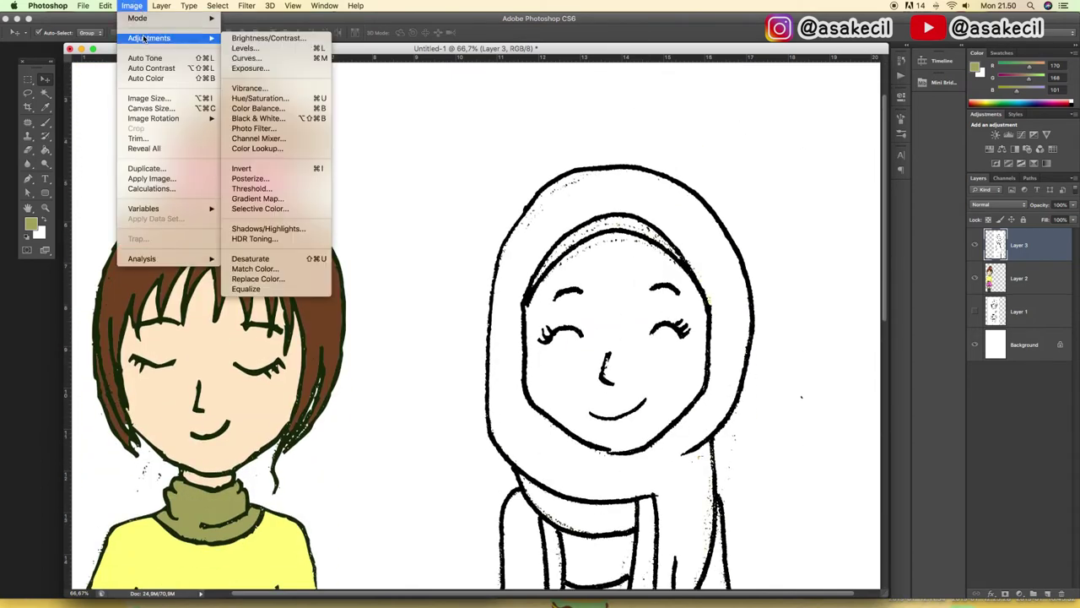
{"action": "left_click", "coordinate": [248, 59]}
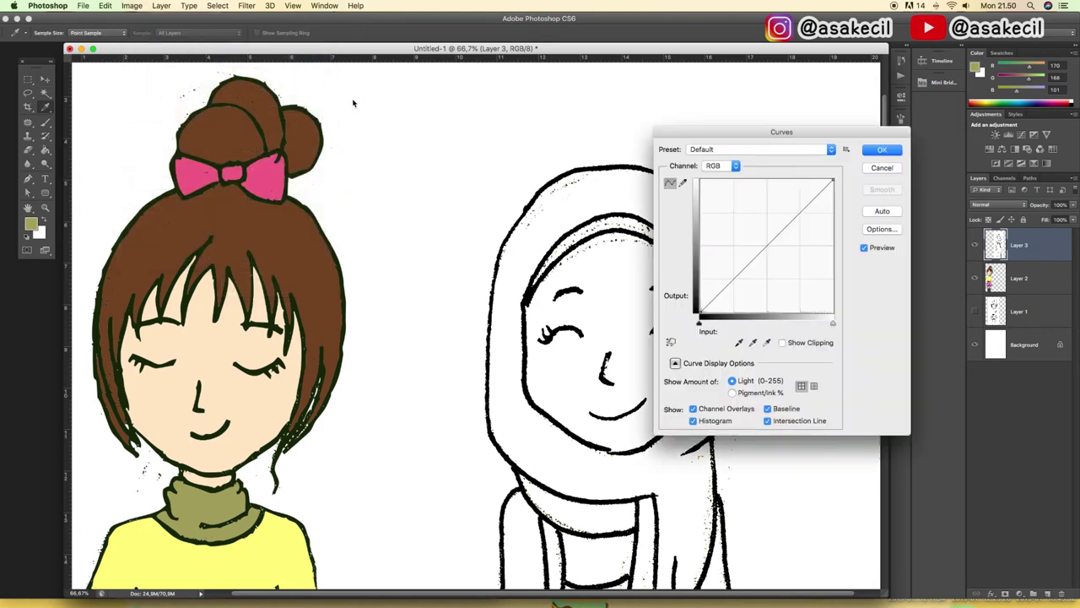
{"action": "left_click_drag", "start_coordinate": [727, 286], "coordinate": [752, 293]}
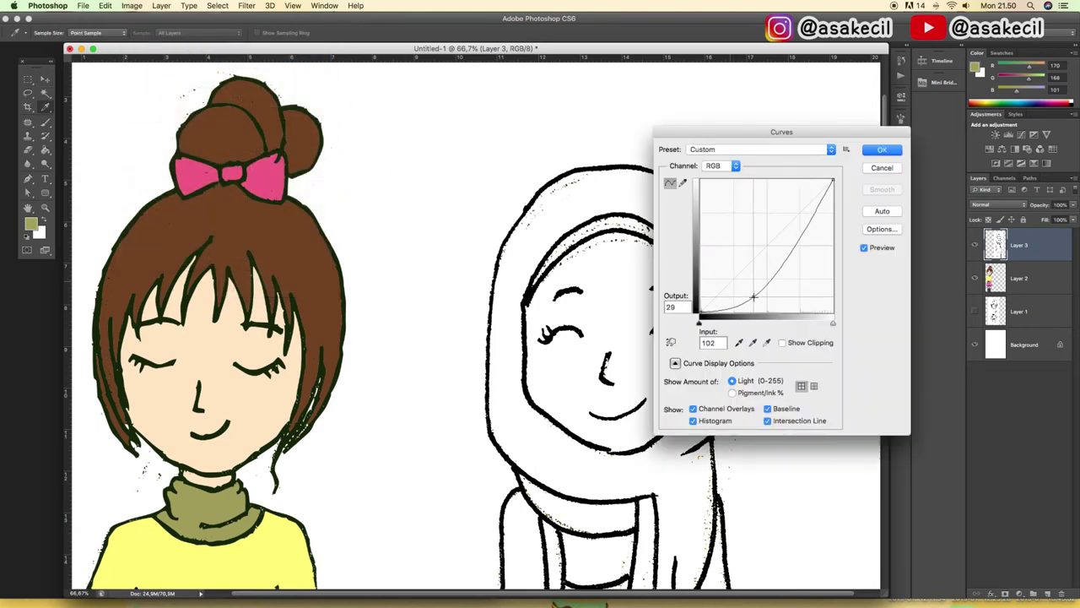
{"action": "left_click_drag", "start_coordinate": [795, 230], "coordinate": [777, 214]}
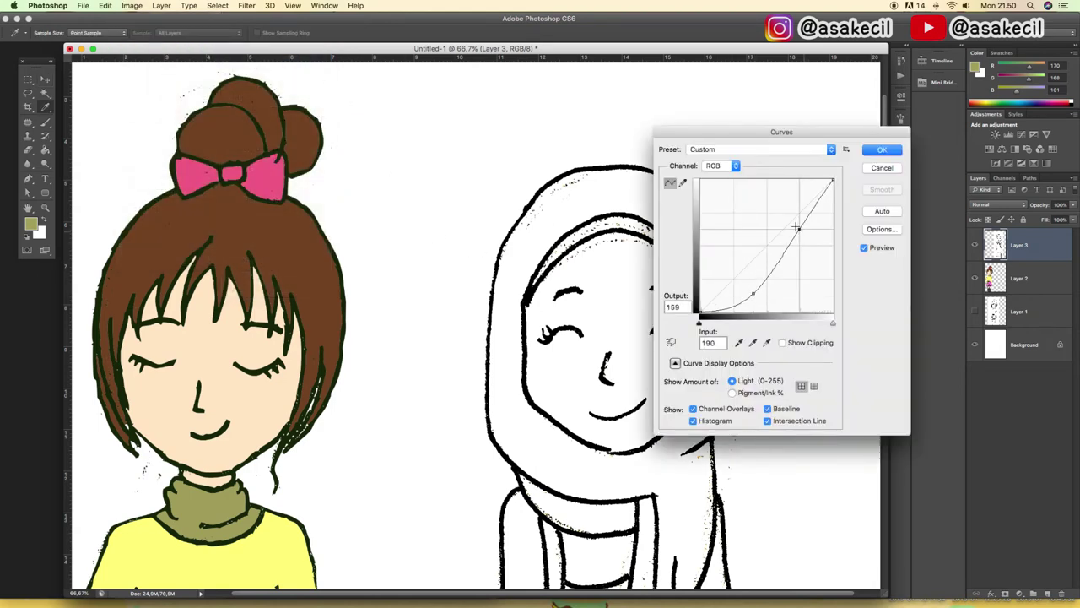
{"action": "left_click", "coordinate": [875, 166]}
Step: Apply a steep S-curve in Curves so the outlines turn crisp black on white
{"action": "left_click", "coordinate": [132, 5]}
{"action": "mouse_move", "coordinate": [149, 38]}
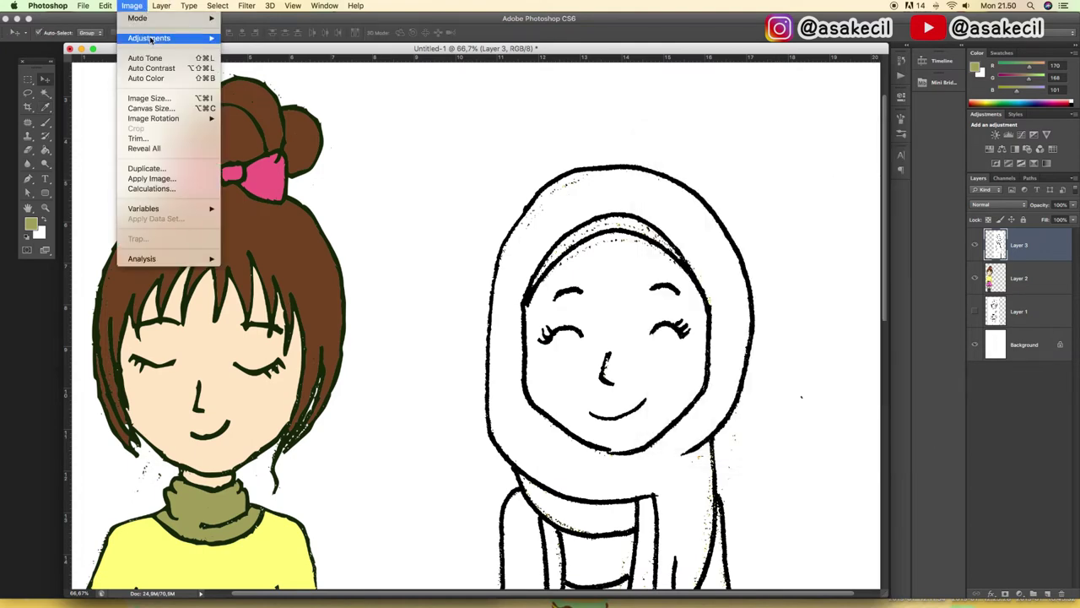
{"action": "left_click", "coordinate": [253, 58]}
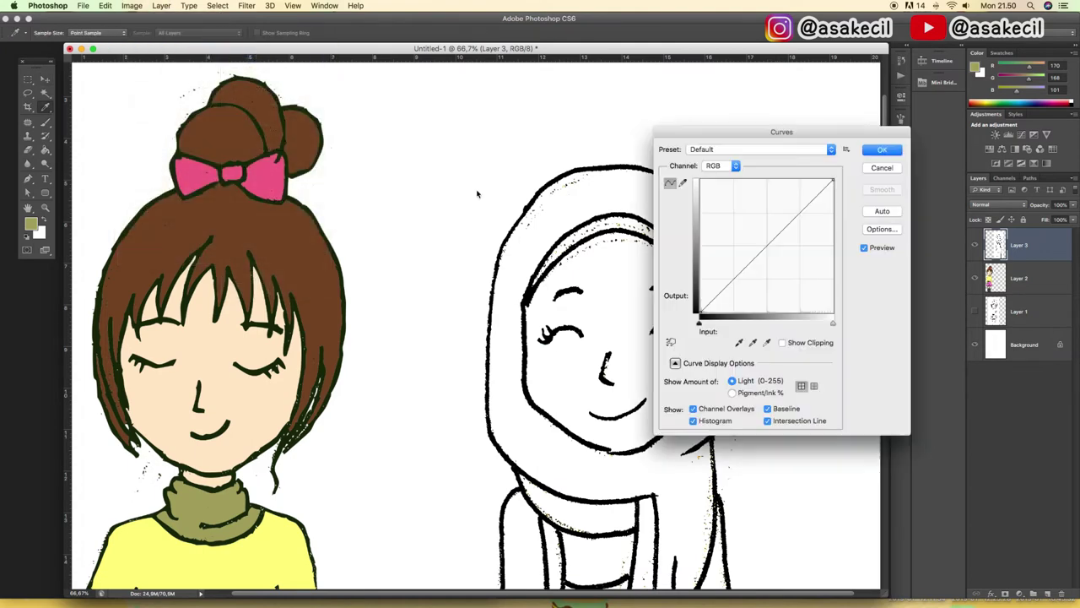
{"action": "left_click_drag", "start_coordinate": [751, 132], "coordinate": [274, 85]}
{"action": "left_click", "coordinate": [258, 237]}
{"action": "left_click_drag", "start_coordinate": [258, 237], "coordinate": [271, 246]}
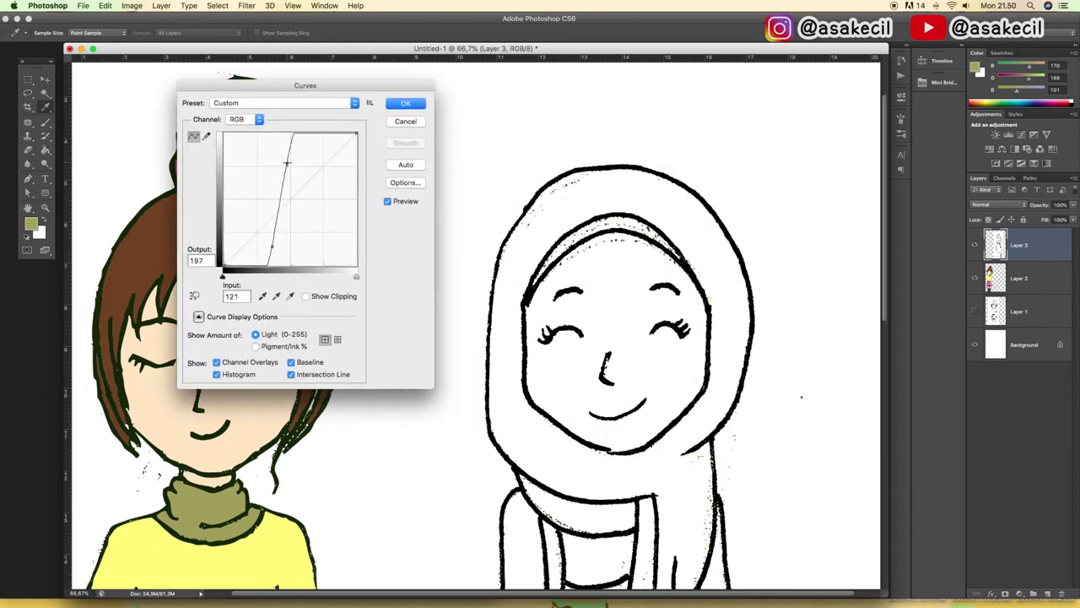
{"action": "left_click_drag", "start_coordinate": [320, 181], "coordinate": [292, 155]}
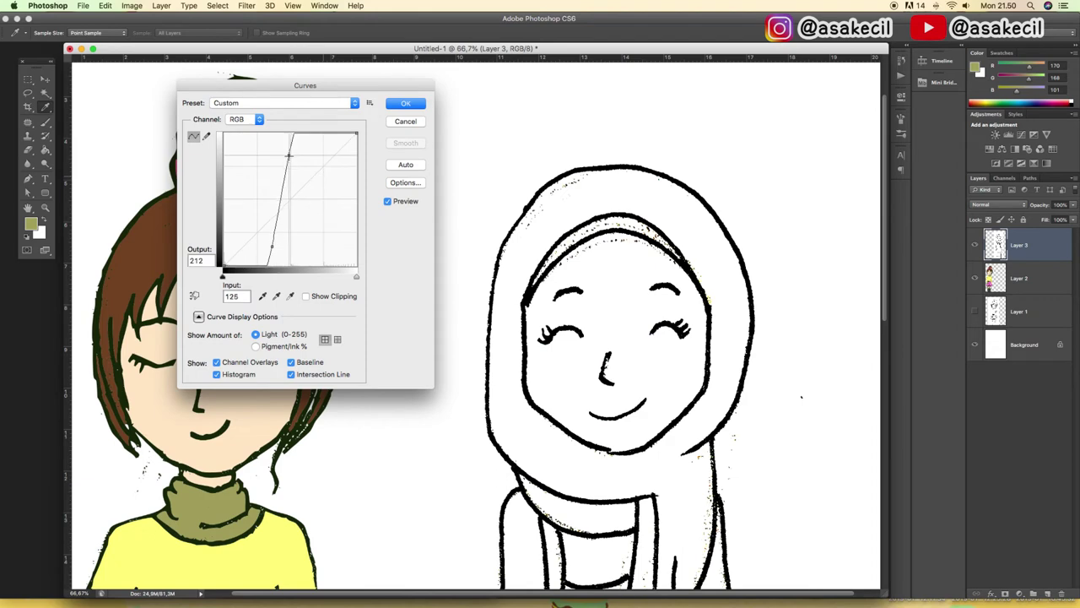
{"action": "left_click", "coordinate": [406, 103]}
{"action": "scroll", "coordinate": [546, 234], "scroll_direction": "down", "scroll_amount": 5}
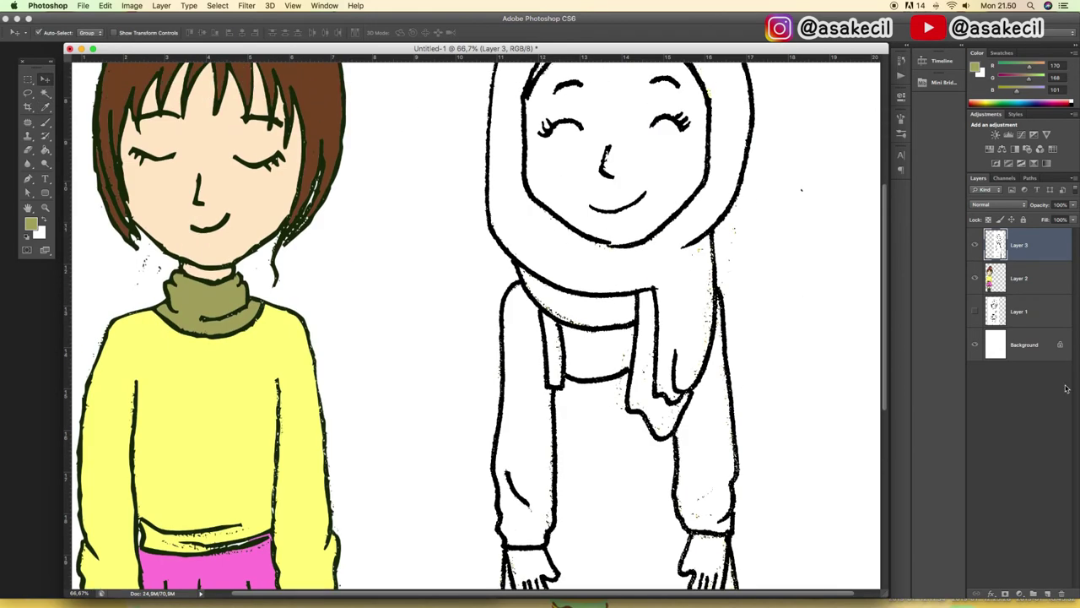
Step: Add an empty Layer 4 and try Color Range on the black lines, then cancel
{"action": "left_click", "coordinate": [1048, 595]}
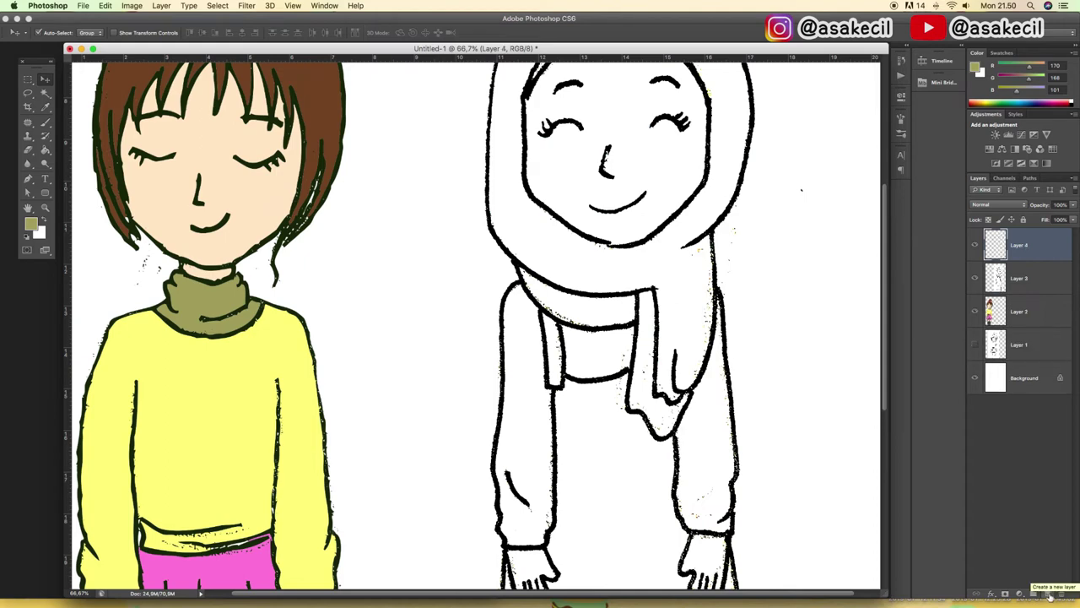
{"action": "left_click", "coordinate": [221, 5]}
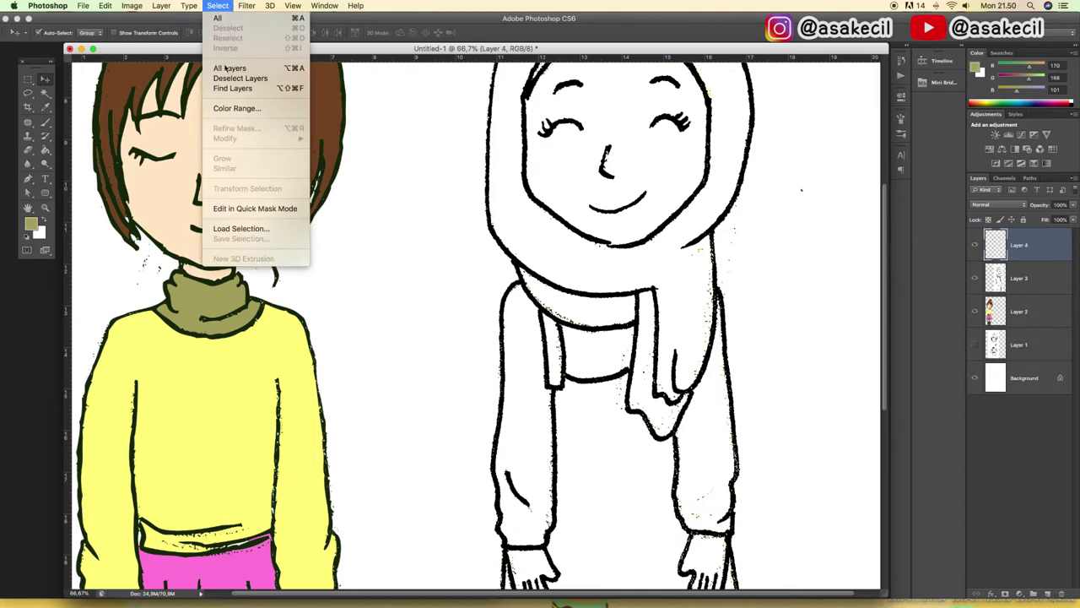
{"action": "left_click", "coordinate": [228, 113]}
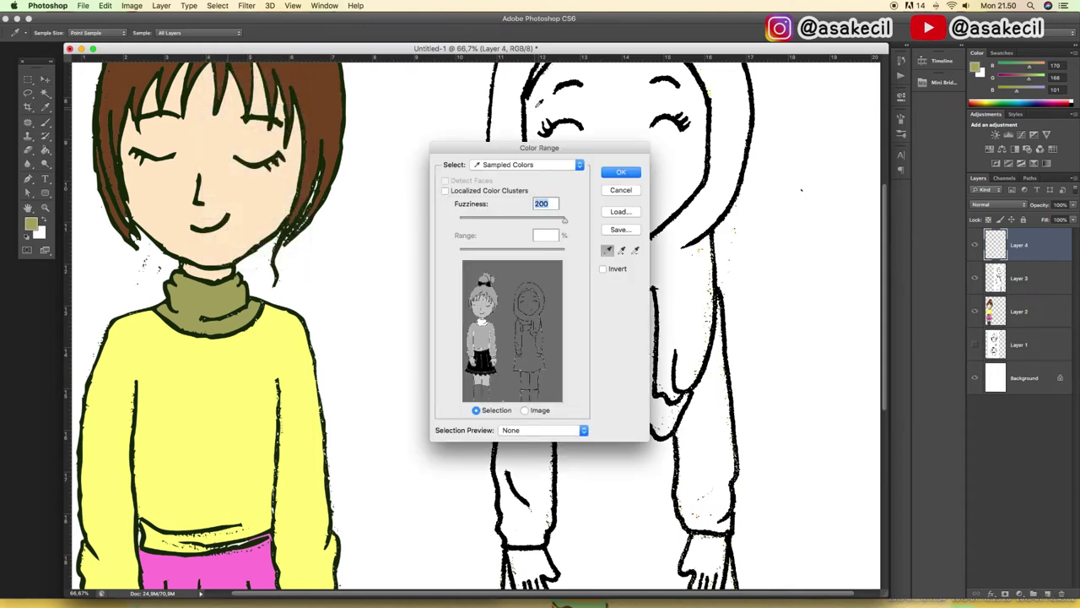
{"action": "left_click", "coordinate": [572, 86]}
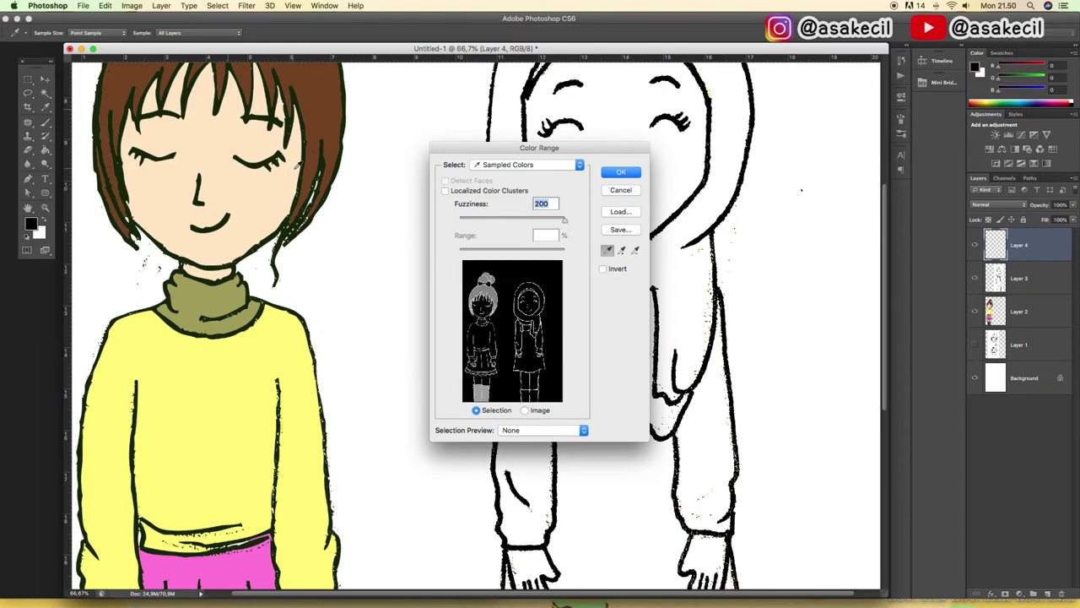
{"action": "left_click", "coordinate": [620, 190]}
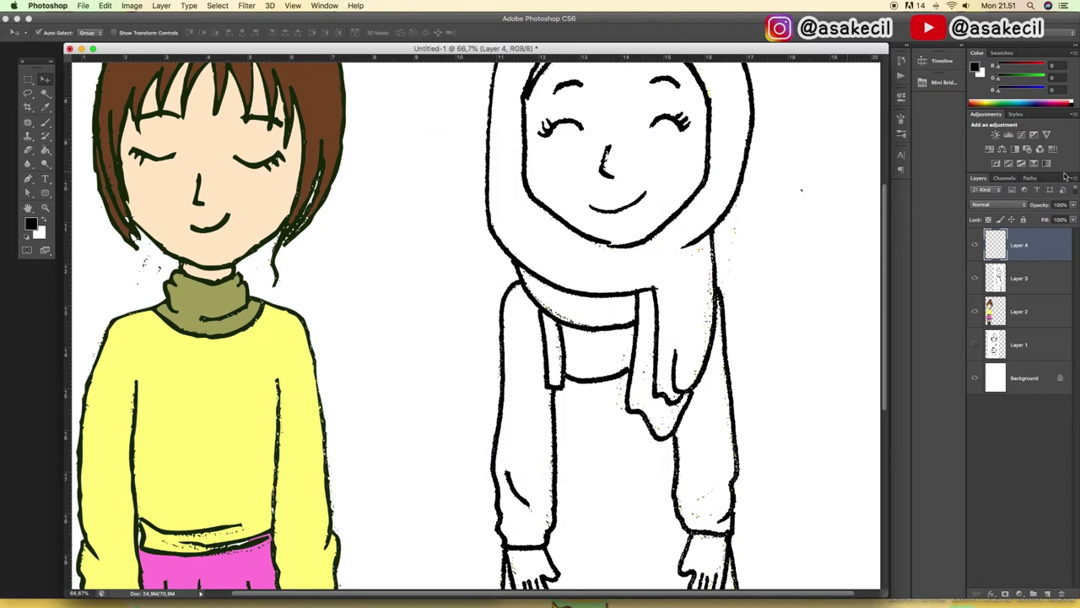
Step: Hide Layer 2 and select the black outlines with Color Range at Fuzziness 200
{"action": "left_click", "coordinate": [976, 312]}
{"action": "left_click", "coordinate": [221, 5]}
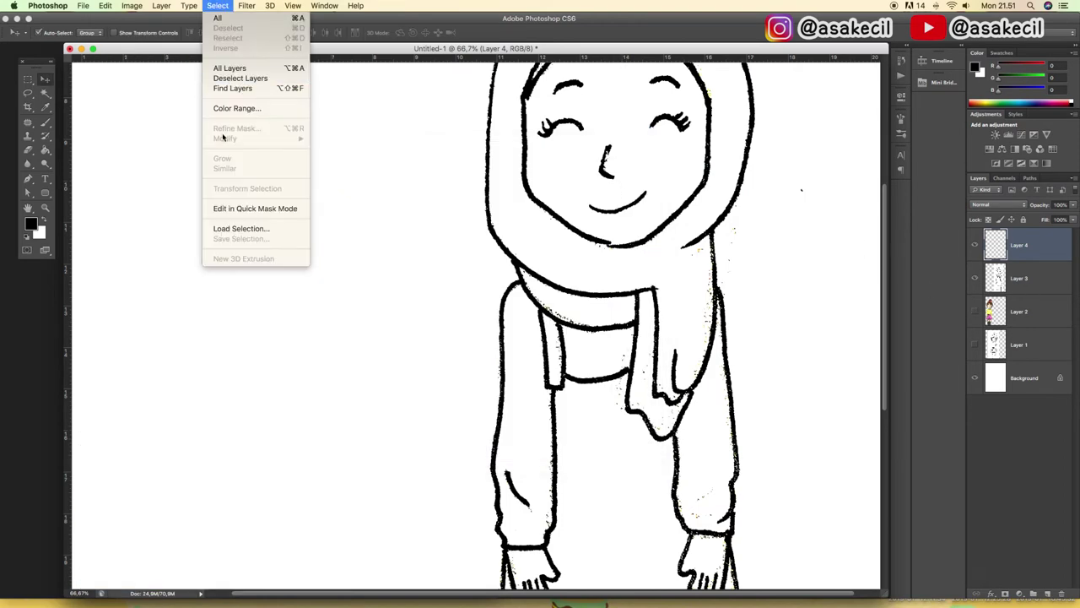
{"action": "left_click", "coordinate": [230, 109]}
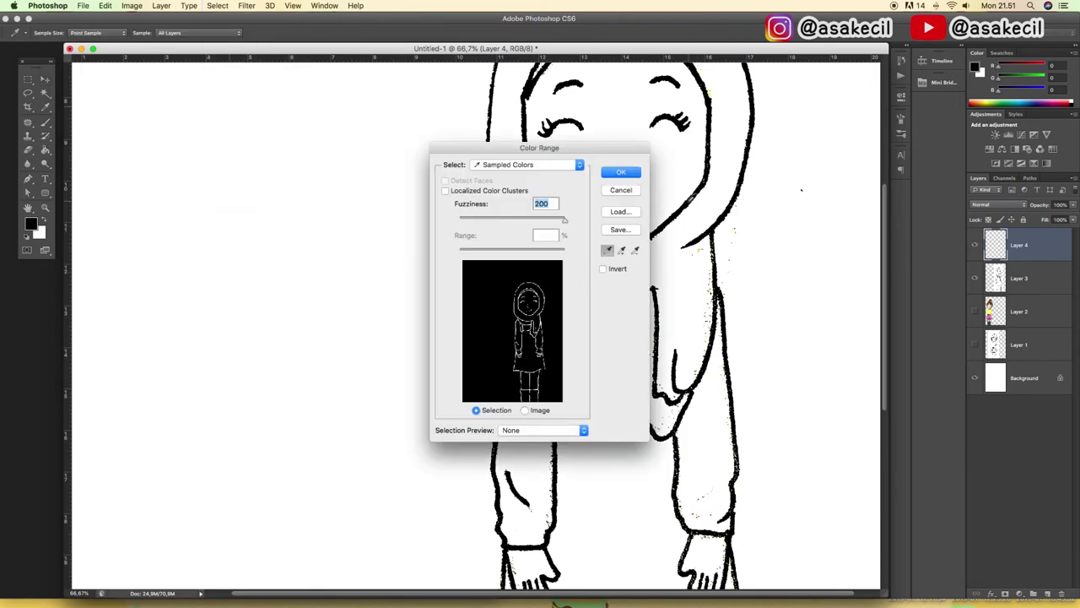
{"action": "left_click", "coordinate": [611, 175]}
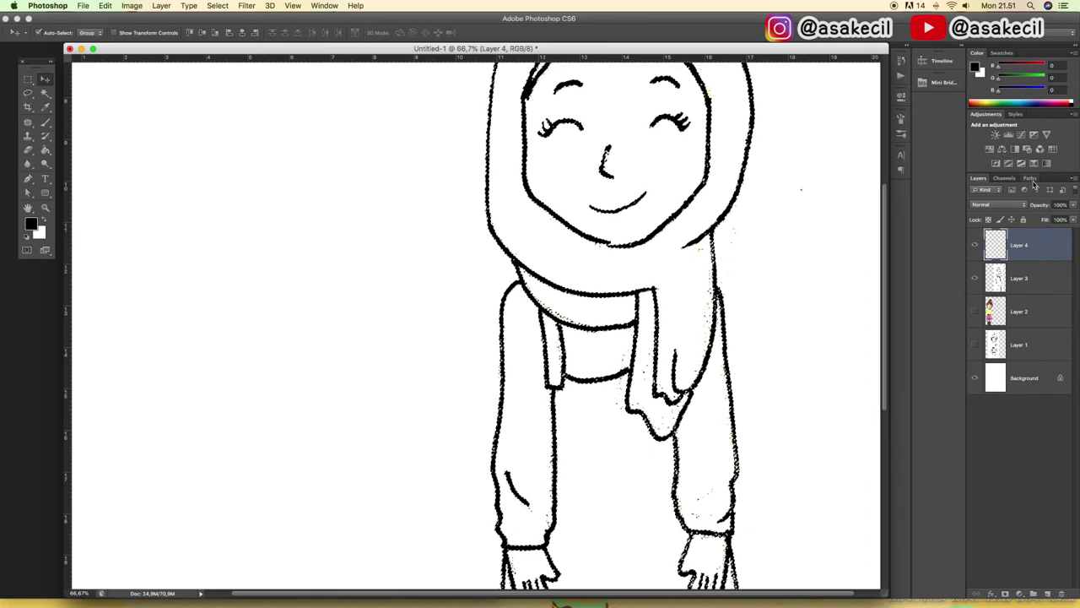
Step: Add Path 2 and make a work path from the outline selection, then return to Layers
{"action": "left_click", "coordinate": [1030, 179]}
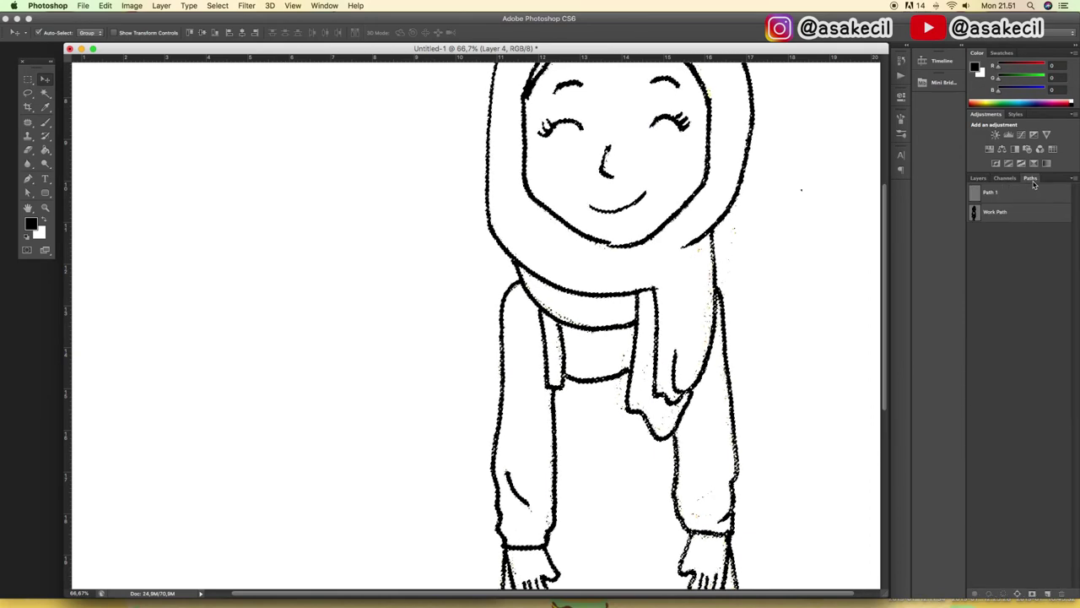
{"action": "left_click", "coordinate": [1047, 594]}
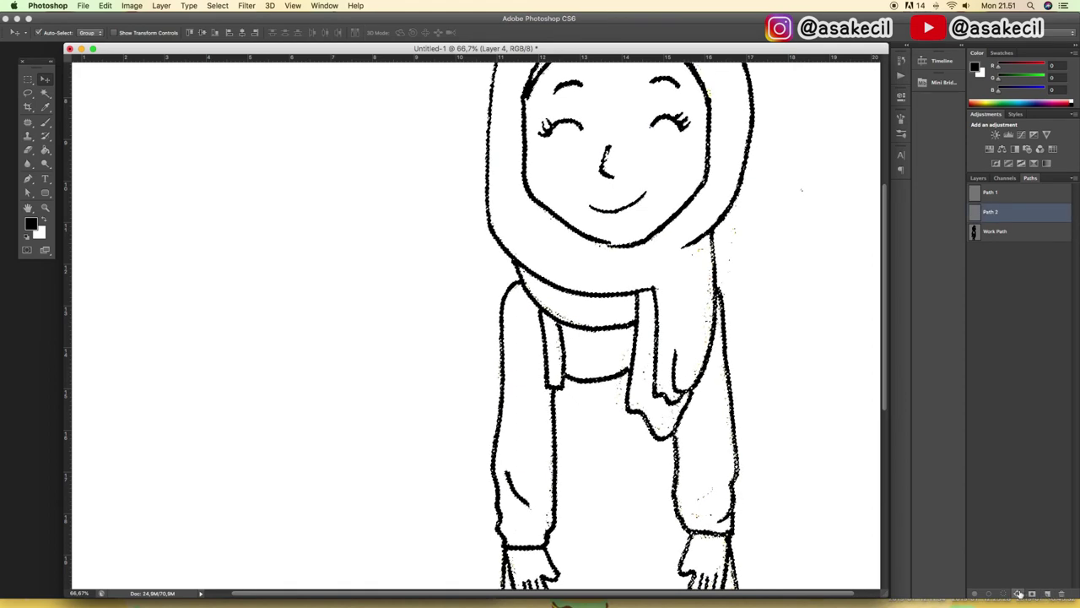
{"action": "left_click", "coordinate": [1018, 594]}
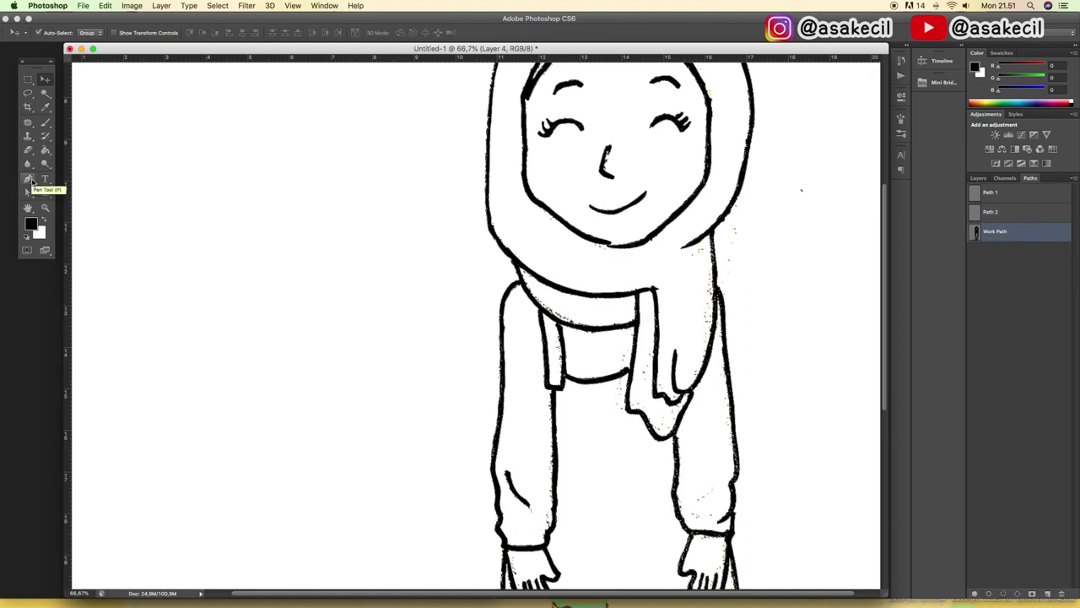
{"action": "left_click", "coordinate": [28, 179]}
{"action": "key", "text": "Return"}
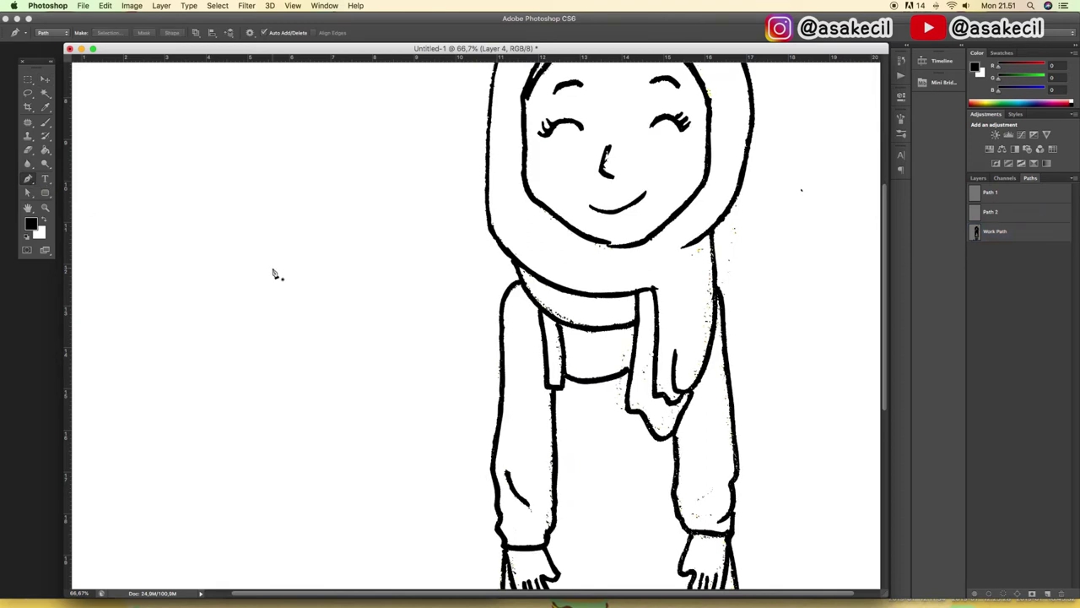
{"action": "left_click", "coordinate": [979, 178]}
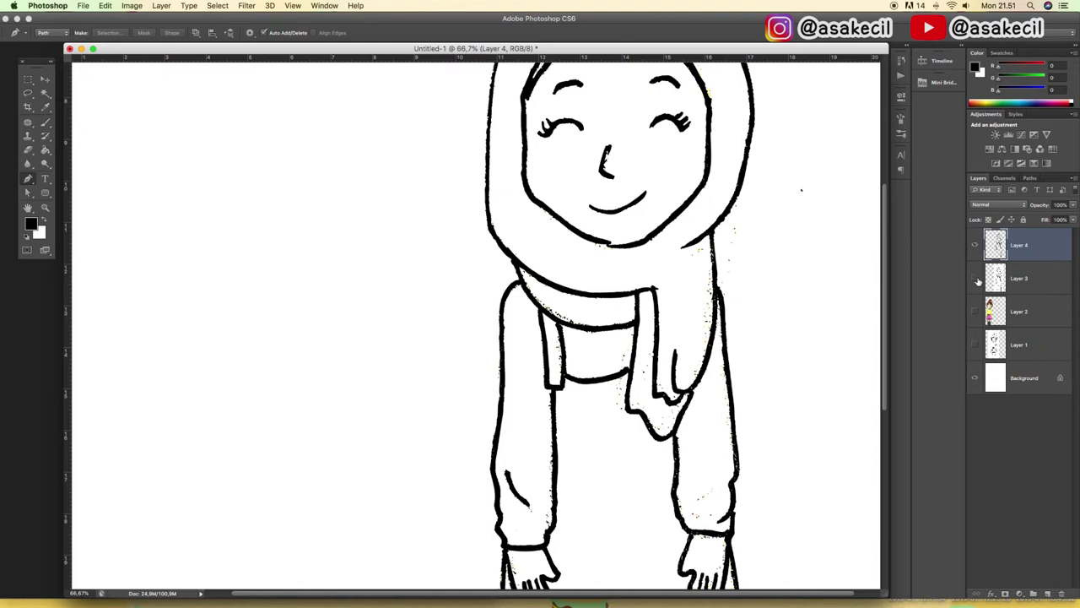
Step: Zoom to 100% and erase stray specks along the skirt's left edge
{"action": "scroll", "coordinate": [780, 302], "scroll_direction": "down", "scroll_amount": 3}
{"action": "scroll", "coordinate": [780, 302], "scroll_direction": "down", "scroll_amount": 5}
{"action": "scroll", "coordinate": [780, 302], "scroll_direction": "up", "scroll_amount": 1}
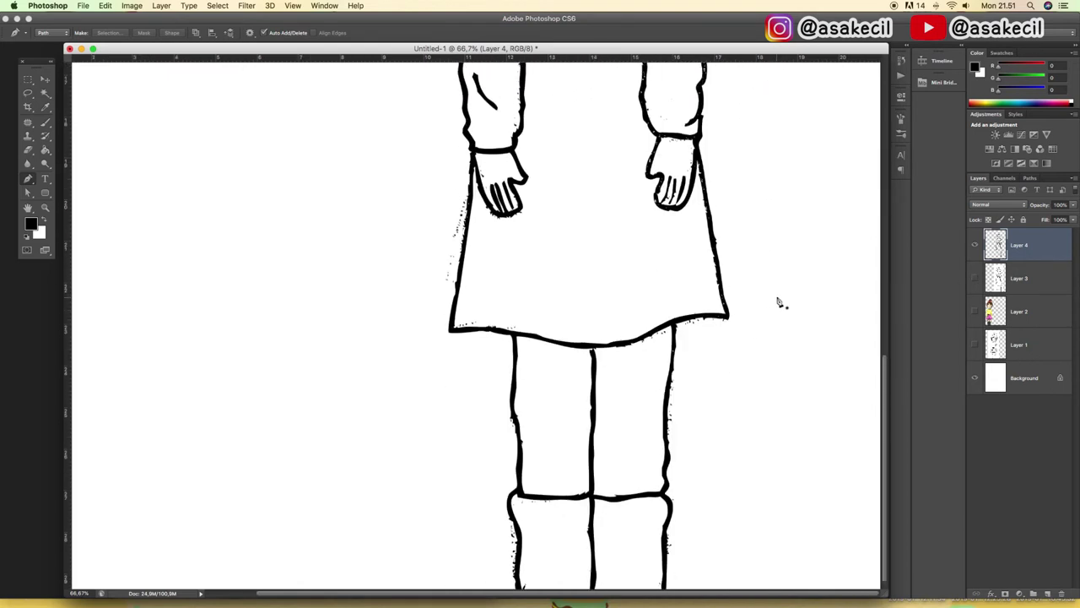
{"action": "key", "text": "super+plus"}
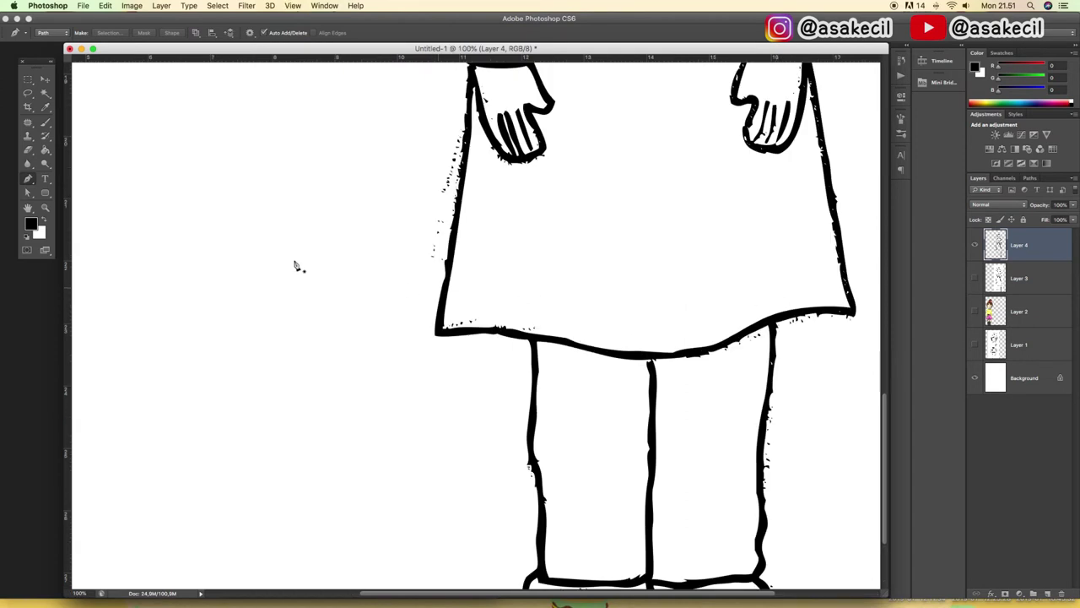
{"action": "left_click", "coordinate": [36, 150]}
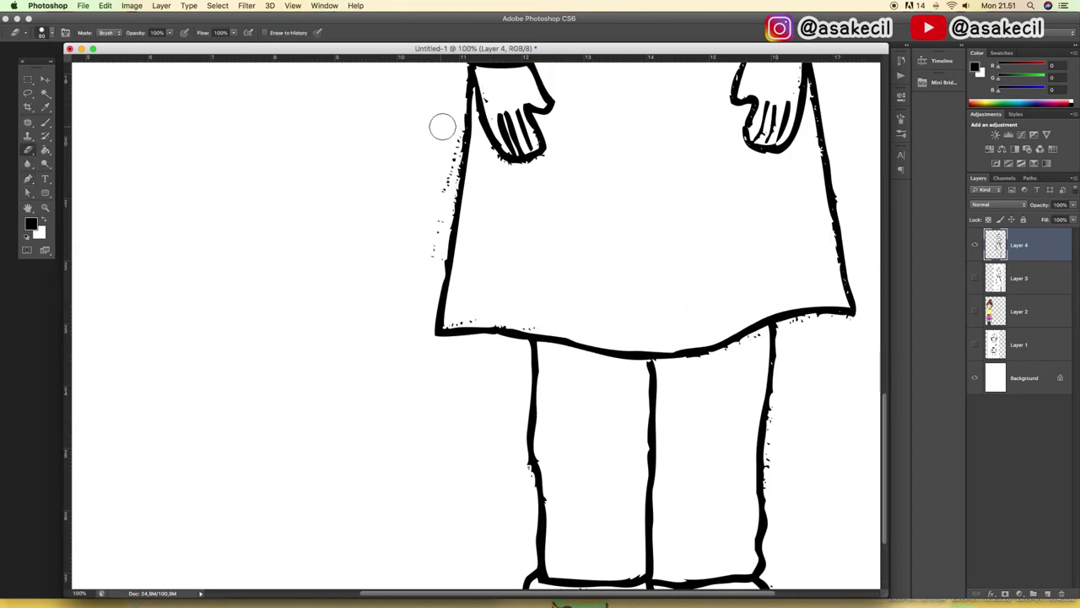
{"action": "left_click_drag", "start_coordinate": [445, 163], "coordinate": [420, 255]}
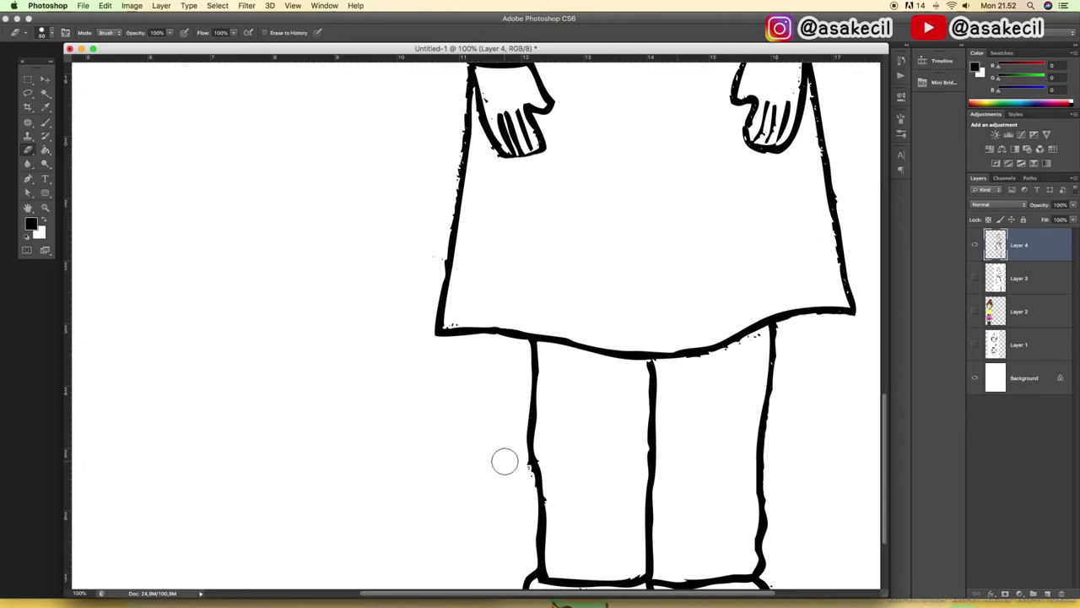
Step: Scroll over the line art and zoom out to 33.3% to see the whole girl
{"action": "scroll", "coordinate": [419, 342], "scroll_direction": "up", "scroll_amount": 5}
{"action": "scroll", "coordinate": [420, 342], "scroll_direction": "up", "scroll_amount": 15}
{"action": "scroll", "coordinate": [861, 569], "scroll_direction": "down", "scroll_amount": 3}
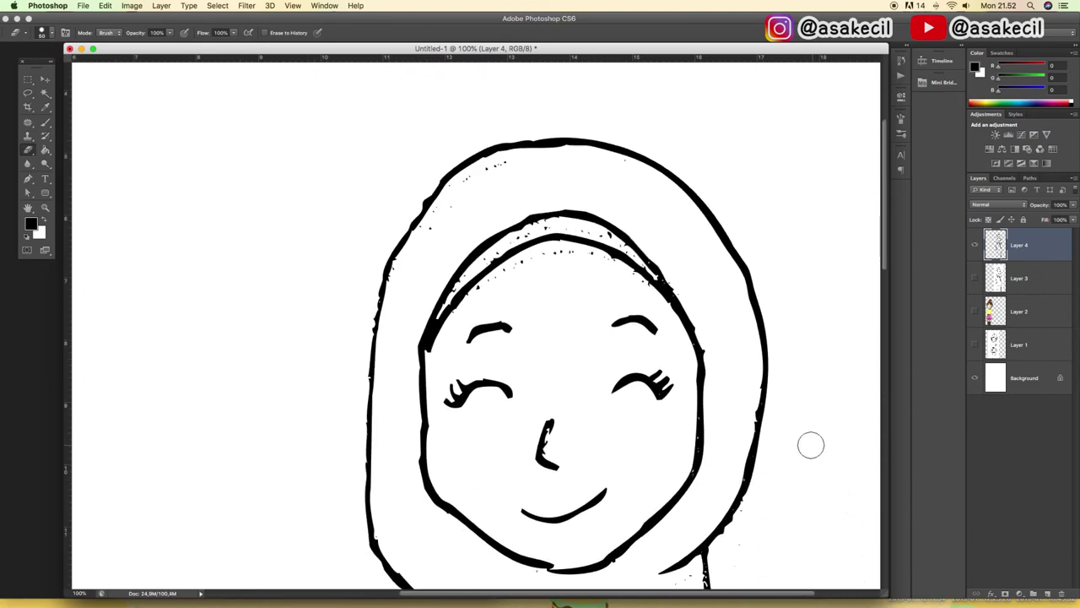
{"action": "scroll", "coordinate": [810, 444], "scroll_direction": "up", "scroll_amount": 2}
{"action": "scroll", "coordinate": [434, 327], "scroll_direction": "down", "scroll_amount": 2}
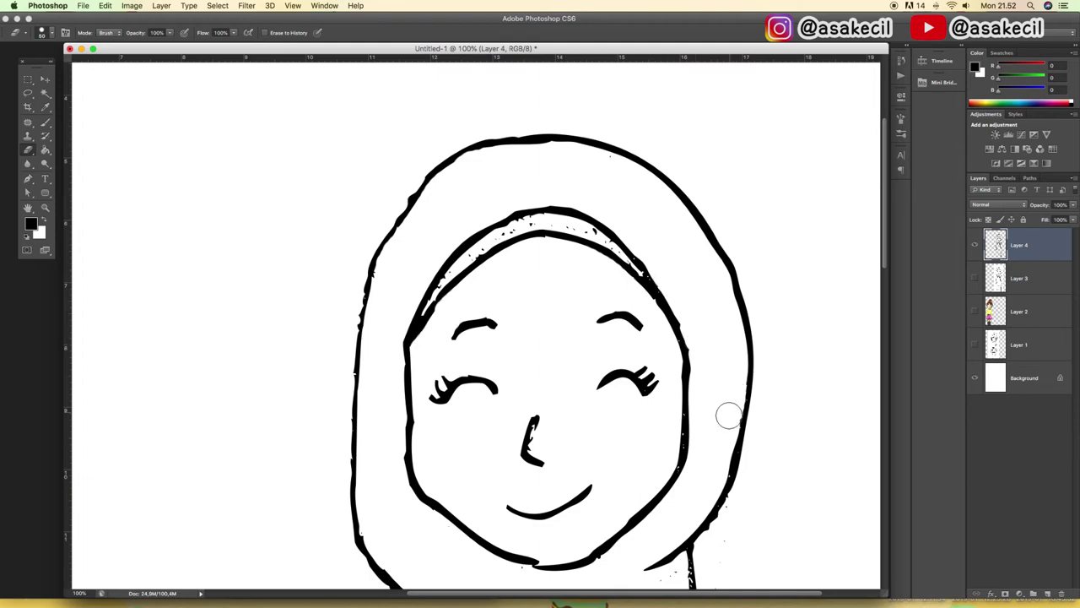
{"action": "scroll", "coordinate": [728, 414], "scroll_direction": "down", "scroll_amount": 8}
{"action": "scroll", "coordinate": [675, 330], "scroll_direction": "up", "scroll_amount": 8}
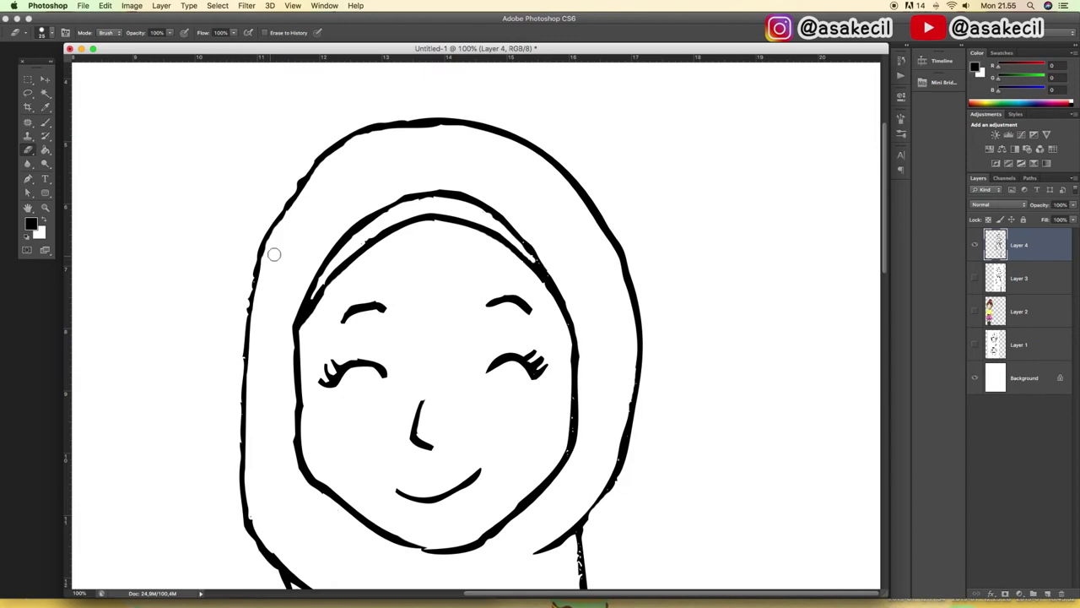
{"action": "key", "text": "super+minus"}
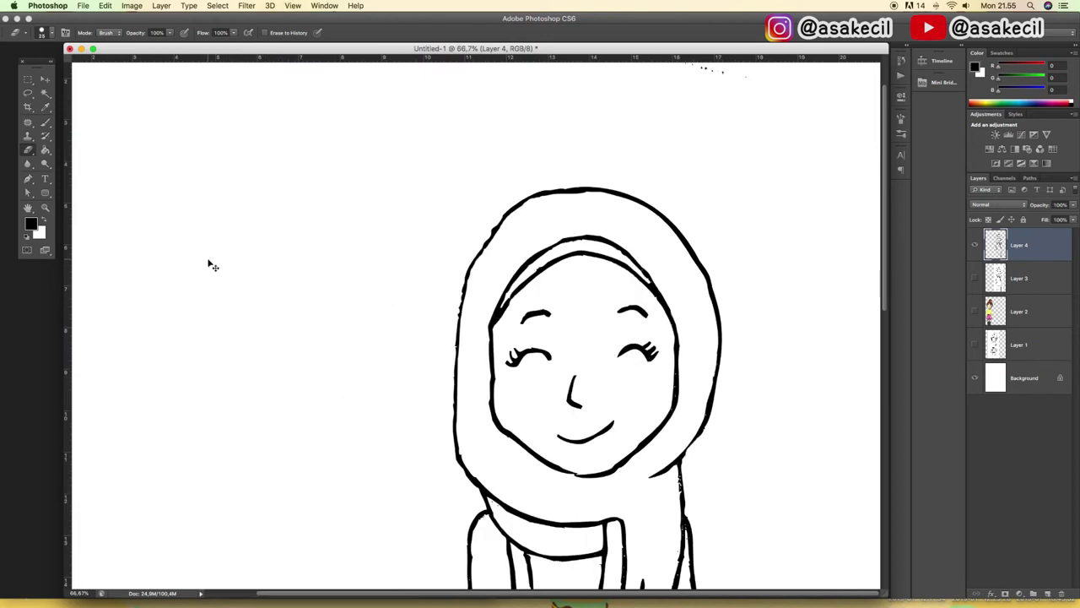
{"action": "key", "text": "super+minus"}
{"action": "key", "text": "super+minus"}
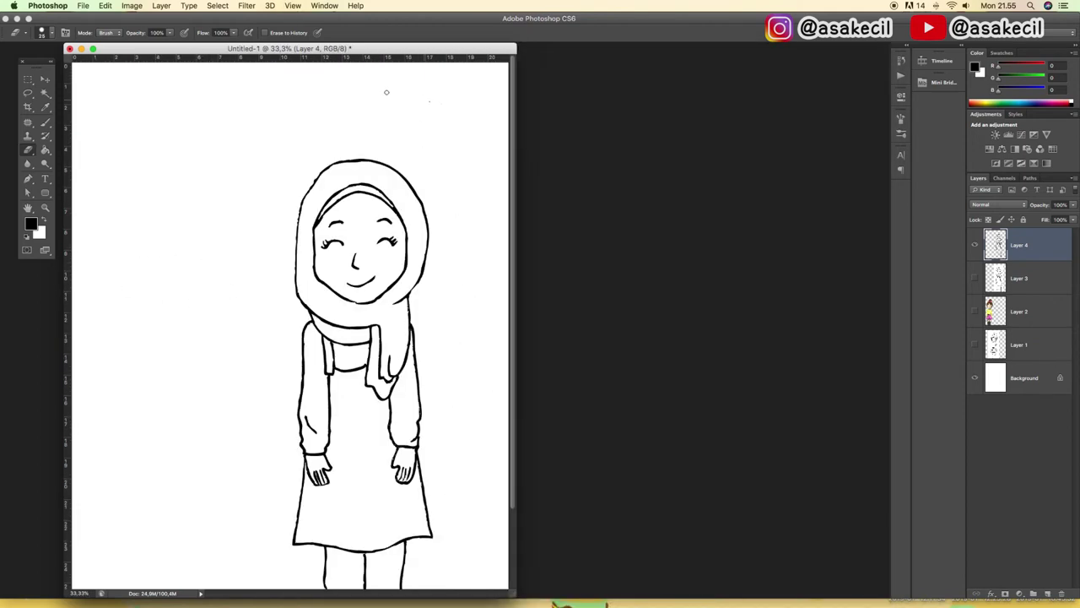
Step: Show Layer 2 again, nudge it, and sample the yellow-sweater girl's skin tone
{"action": "left_click", "coordinate": [975, 312]}
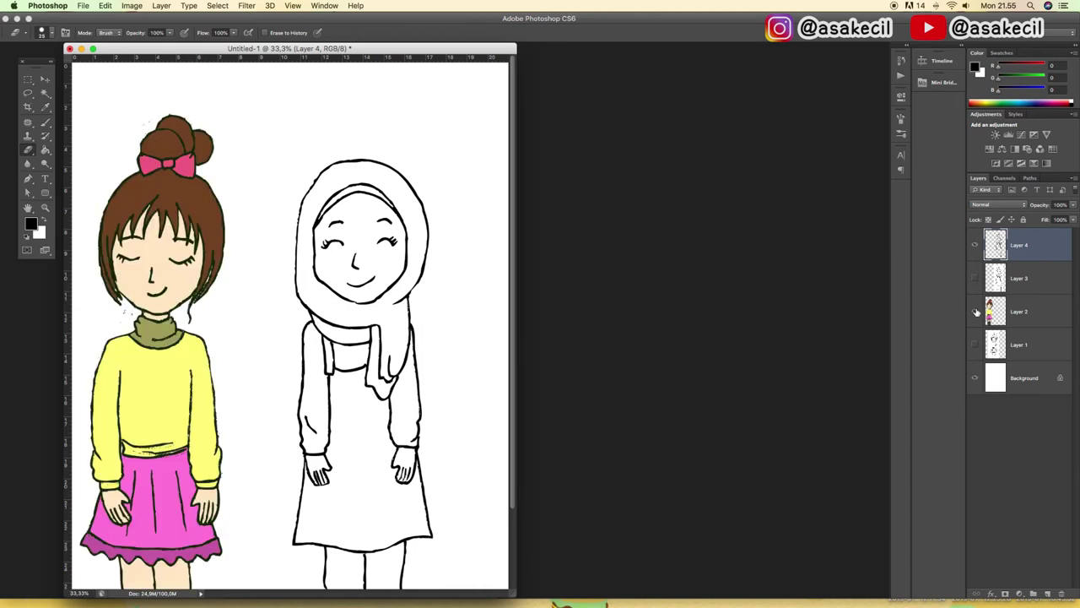
{"action": "left_click", "coordinate": [46, 79]}
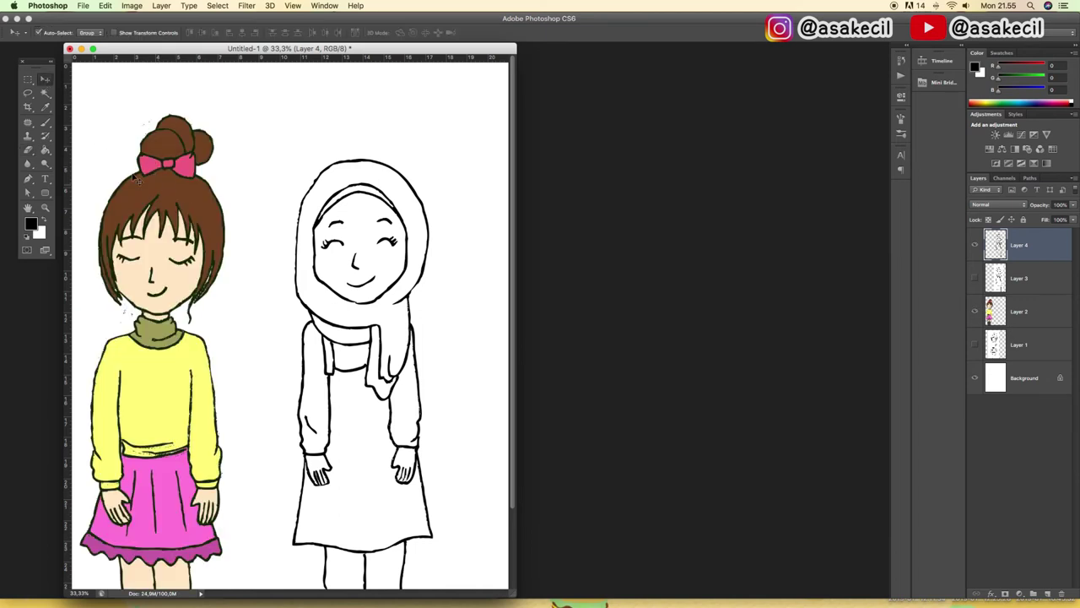
{"action": "left_click_drag", "start_coordinate": [160, 190], "coordinate": [176, 190]}
{"action": "scroll", "coordinate": [230, 276], "scroll_direction": "down", "scroll_amount": 2}
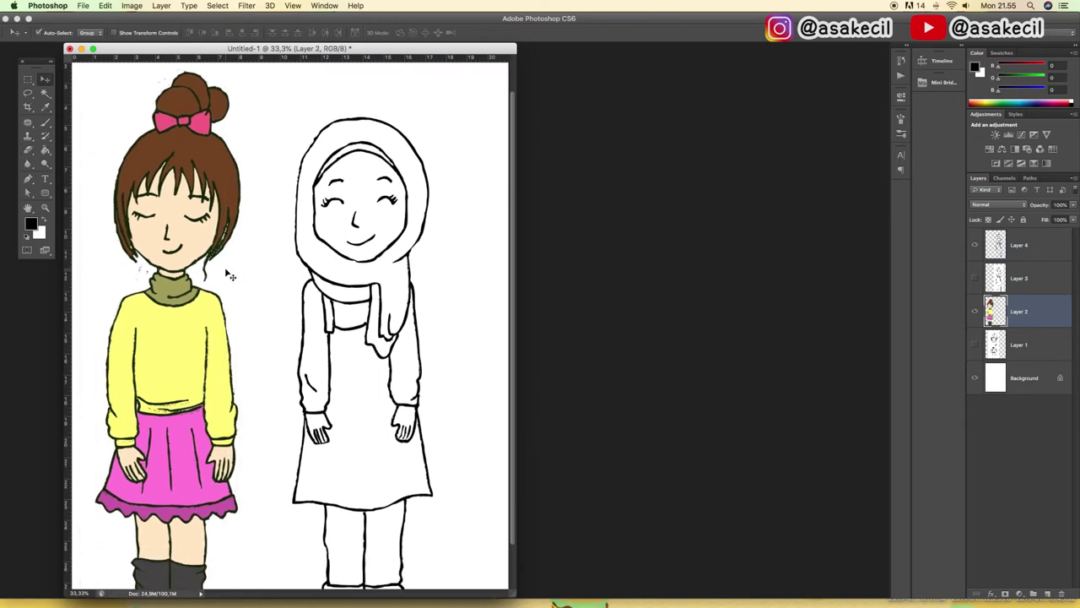
{"action": "left_click", "coordinate": [32, 224]}
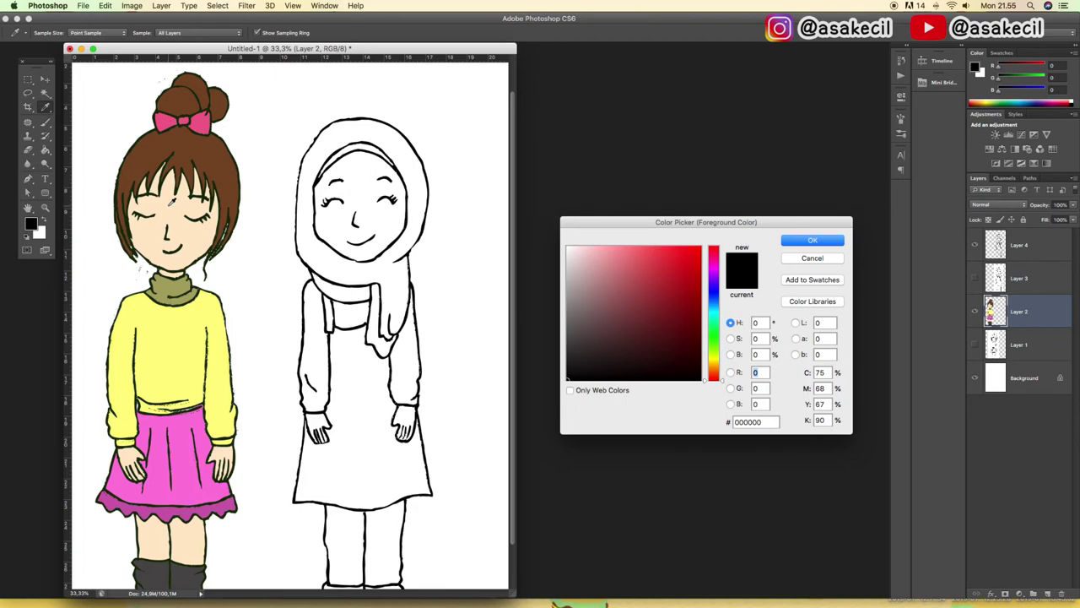
{"action": "left_click", "coordinate": [172, 203]}
{"action": "left_click", "coordinate": [176, 209]}
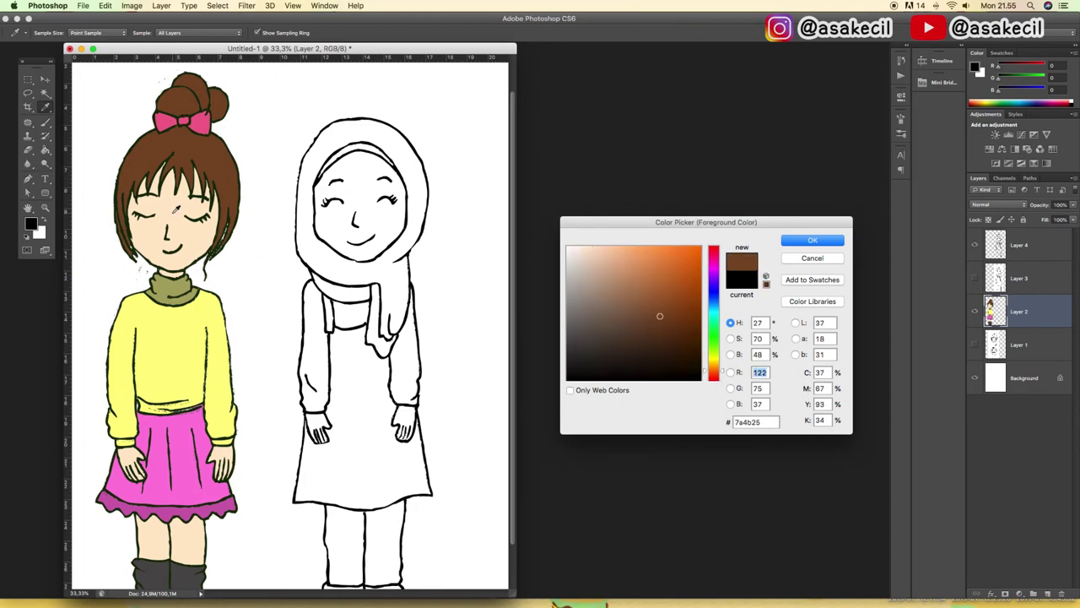
{"action": "left_click", "coordinate": [186, 311]}
{"action": "left_click", "coordinate": [193, 214]}
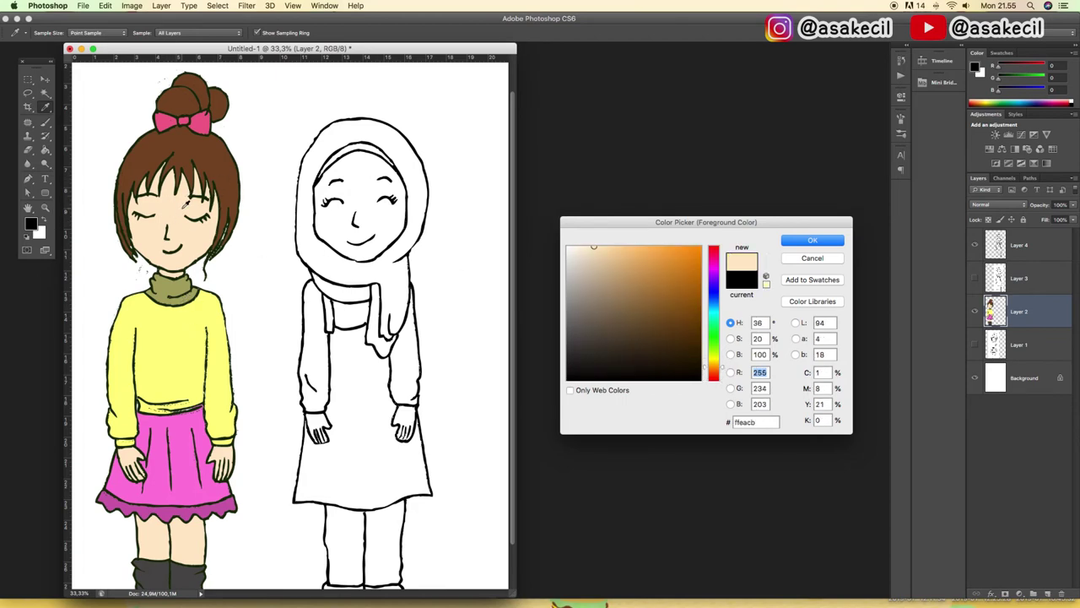
{"action": "left_click", "coordinate": [811, 240]}
Step: Paint Bucket the hijab girl's face with the skin tone on Layer 4
{"action": "left_click", "coordinate": [1061, 252]}
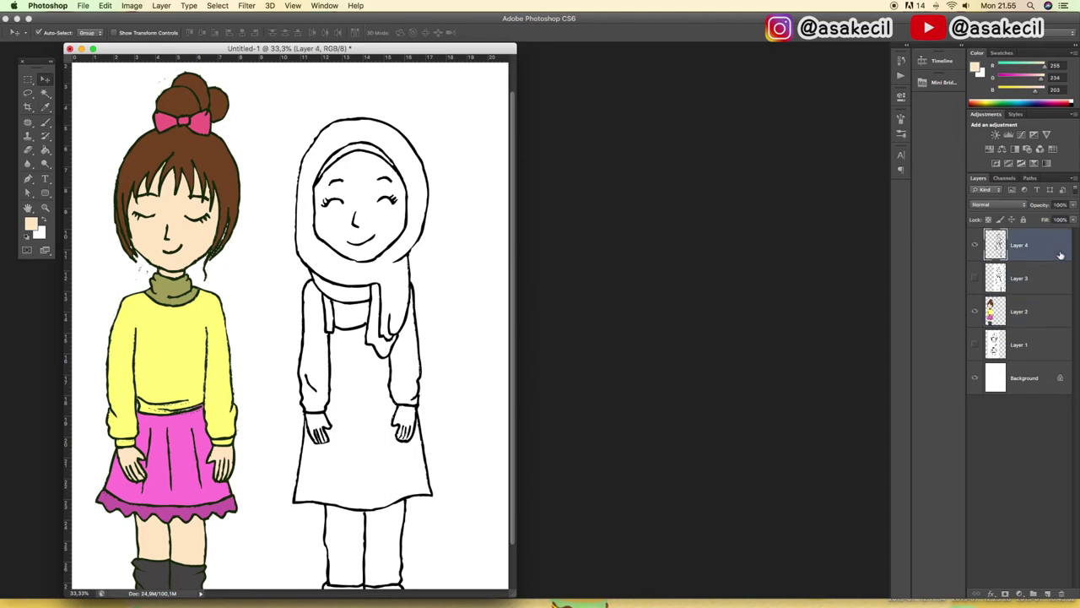
{"action": "left_click", "coordinate": [45, 150]}
{"action": "left_click", "coordinate": [363, 198]}
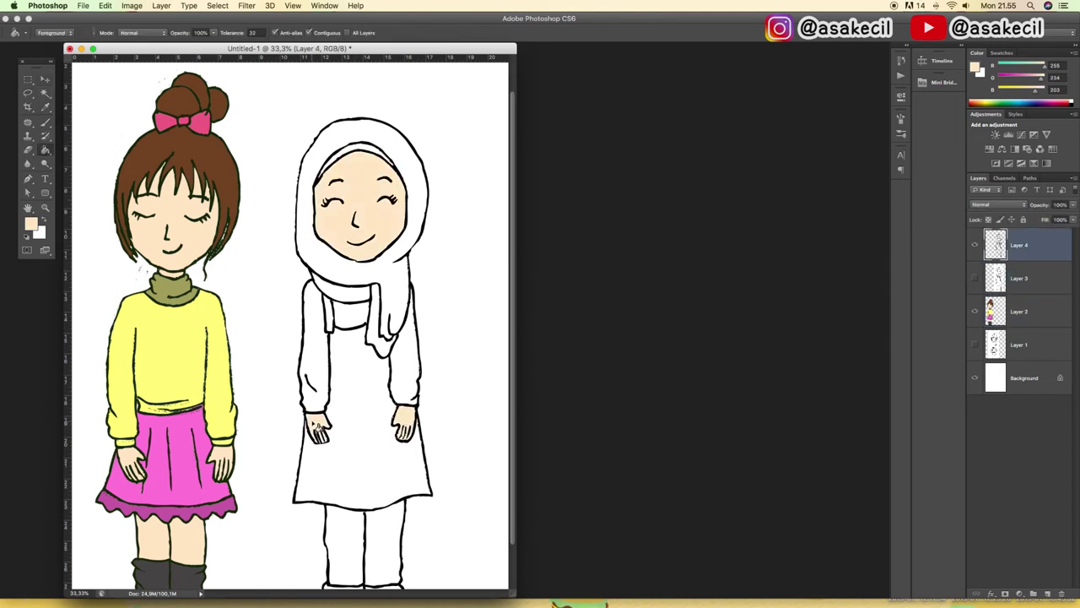
{"action": "scroll", "coordinate": [386, 340], "scroll_direction": "down", "scroll_amount": 3}
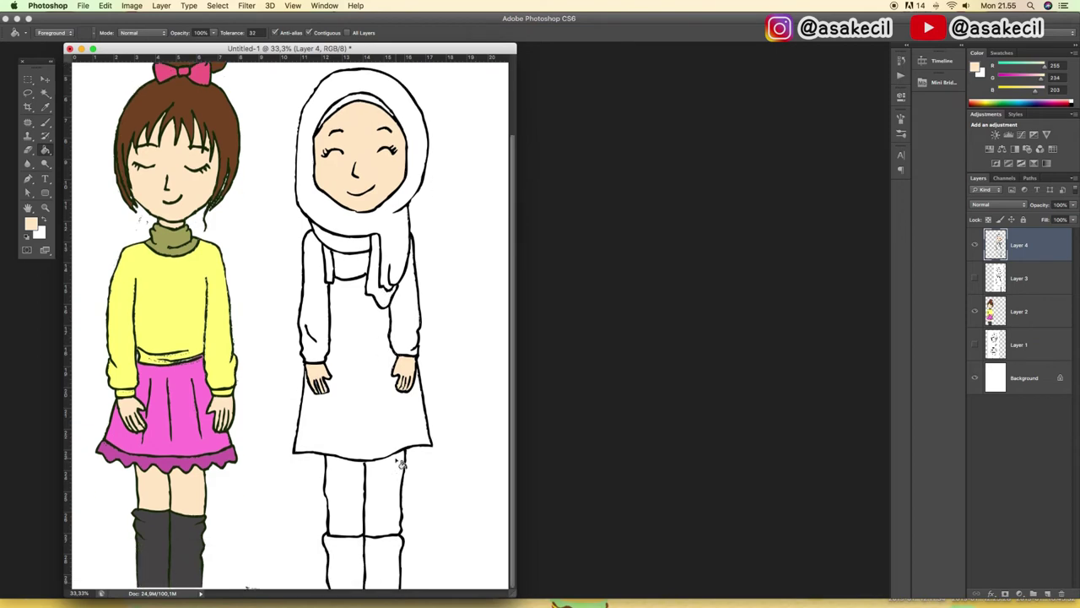
{"action": "scroll", "coordinate": [396, 466], "scroll_direction": "up", "scroll_amount": 4}
{"action": "left_click", "coordinate": [35, 225]}
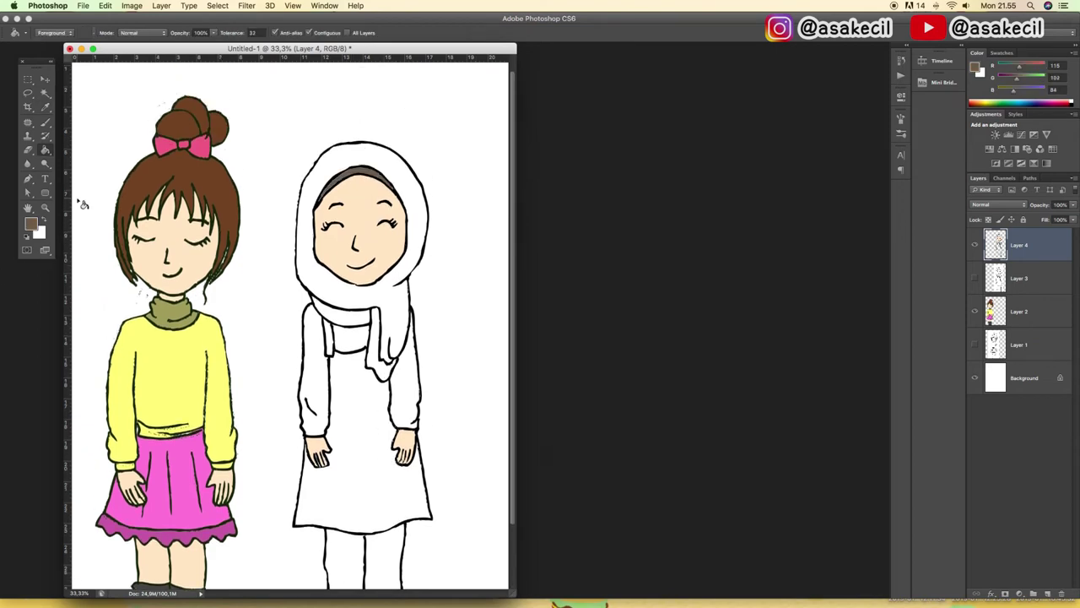
Step: Fill the hair brown and the hijab teal, undoing a fill that tinted the outlines
{"action": "left_click", "coordinate": [35, 225]}
{"action": "left_click", "coordinate": [713, 313]}
{"action": "left_click", "coordinate": [616, 261]}
{"action": "left_click", "coordinate": [812, 240]}
{"action": "left_click", "coordinate": [355, 316]}
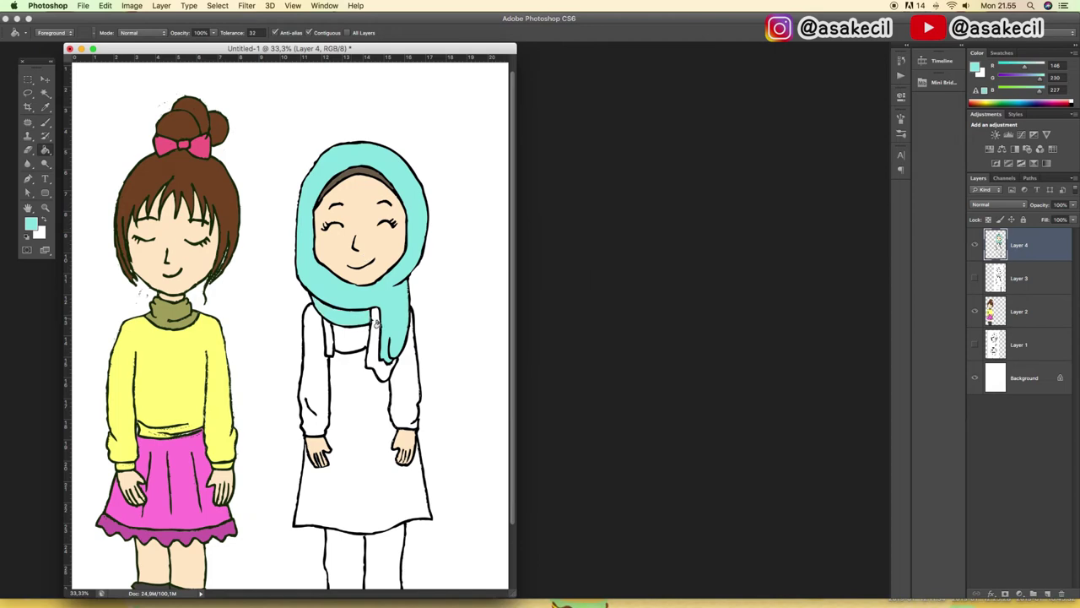
{"action": "key", "text": "ctrl+z"}
Step: Fill both sleeves light blue
{"action": "left_click", "coordinate": [31, 224]}
{"action": "left_click", "coordinate": [713, 301]}
{"action": "left_click", "coordinate": [610, 247]}
{"action": "key", "text": "Return"}
{"action": "left_click", "coordinate": [412, 375]}
{"action": "left_click", "coordinate": [314, 371]}
Step: Fill the pinafore dress pink
{"action": "left_click", "coordinate": [31, 223]}
{"action": "left_click", "coordinate": [713, 258]}
{"action": "key", "text": "Return"}
{"action": "left_click", "coordinate": [363, 439]}
{"action": "left_click", "coordinate": [338, 338]}
{"action": "scroll", "coordinate": [253, 337], "scroll_direction": "down", "scroll_amount": 3}
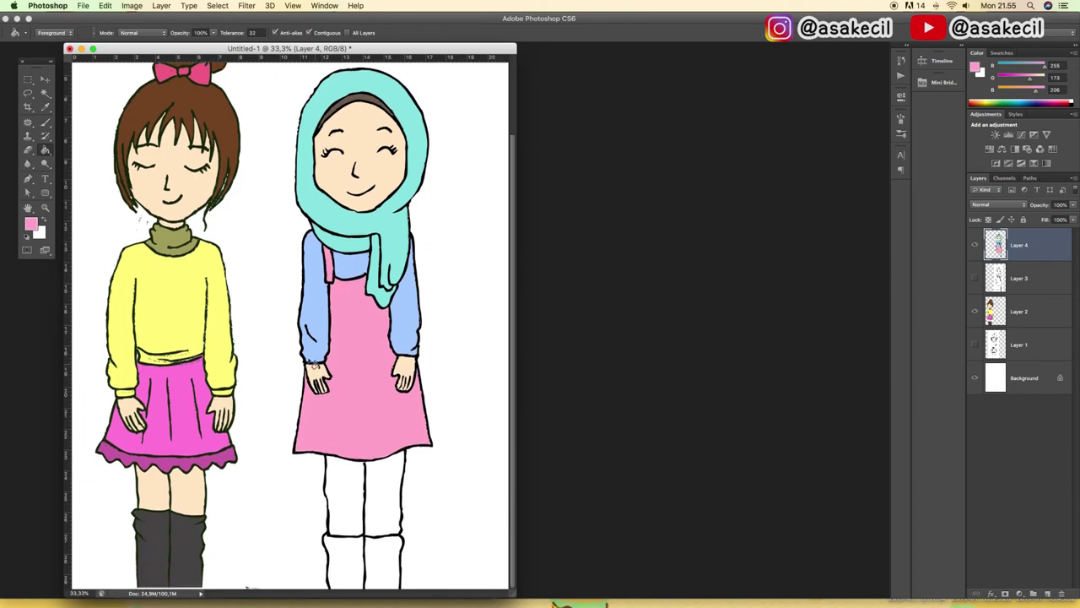
Step: Fill both legs dark brown and both boots medium brown
{"action": "left_click", "coordinate": [31, 224]}
{"action": "left_click", "coordinate": [812, 240]}
{"action": "left_click", "coordinate": [385, 493]}
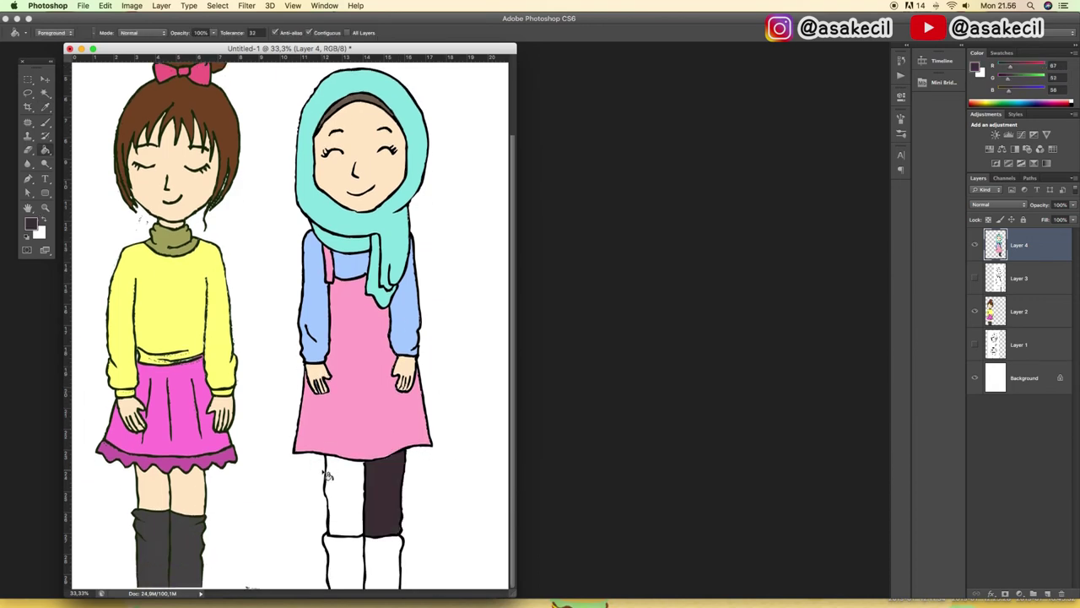
{"action": "left_click", "coordinate": [343, 494]}
{"action": "left_click", "coordinate": [31, 223]}
{"action": "left_click", "coordinate": [713, 373]}
{"action": "left_click_drag", "start_coordinate": [669, 357], "coordinate": [658, 330]}
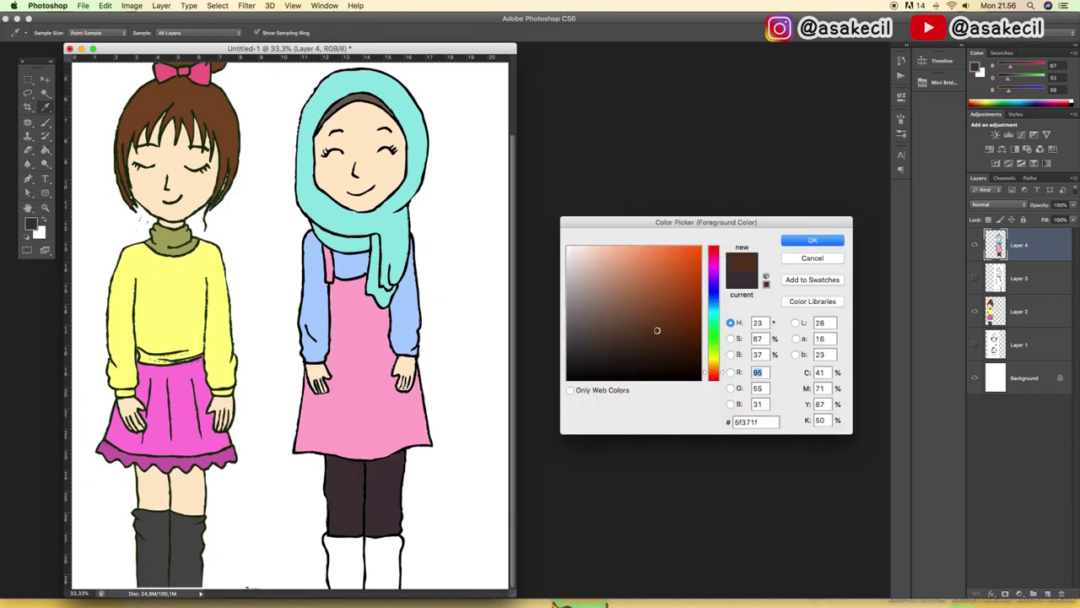
{"action": "left_click", "coordinate": [812, 241]}
{"action": "left_click", "coordinate": [395, 552]}
{"action": "left_click", "coordinate": [349, 551]}
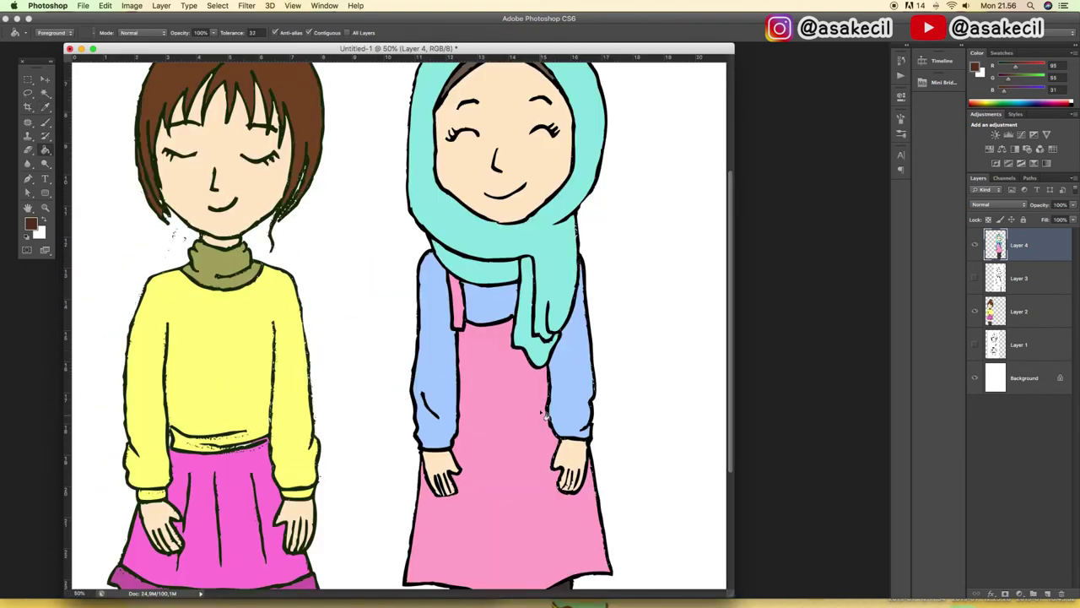
{"action": "scroll", "coordinate": [545, 414], "scroll_direction": "up", "scroll_amount": 5}
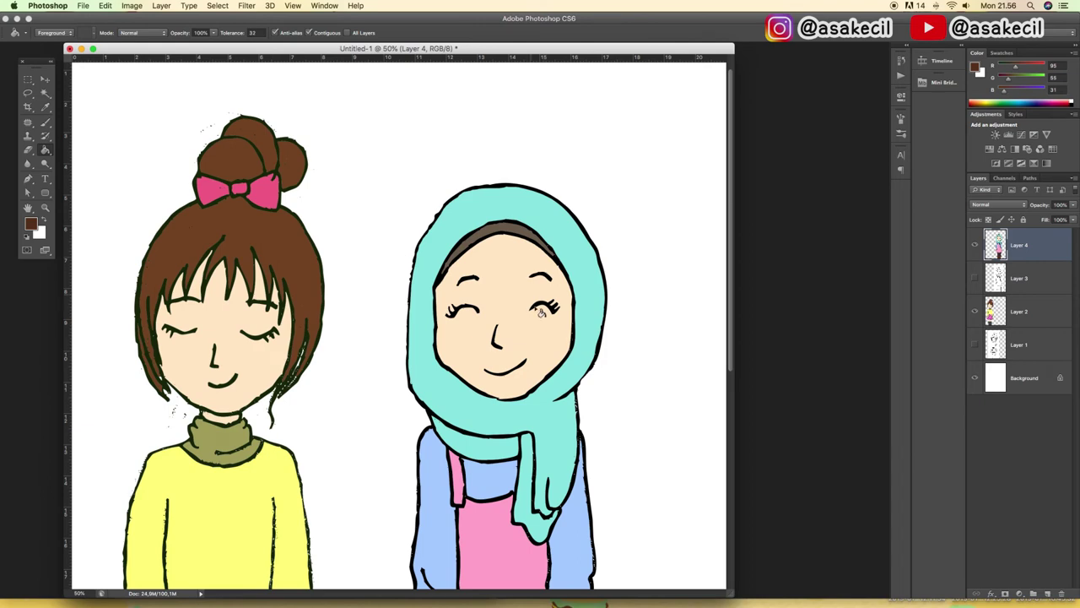
Step: Pick a light pink brush colour and paint blush on the hijab girl's cheeks
{"action": "left_click", "coordinate": [45, 123]}
{"action": "left_click", "coordinate": [31, 225]}
{"action": "left_click", "coordinate": [717, 258]}
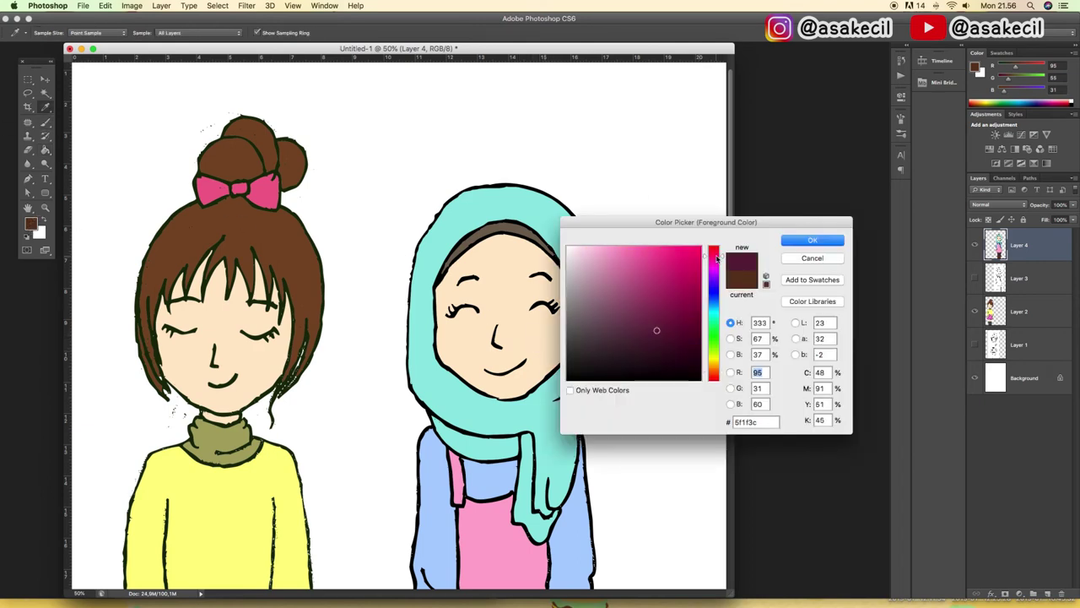
{"action": "left_click_drag", "start_coordinate": [722, 253], "coordinate": [715, 251]}
{"action": "left_click_drag", "start_coordinate": [631, 256], "coordinate": [611, 245]}
{"action": "left_click", "coordinate": [812, 241]}
{"action": "left_click", "coordinate": [48, 122]}
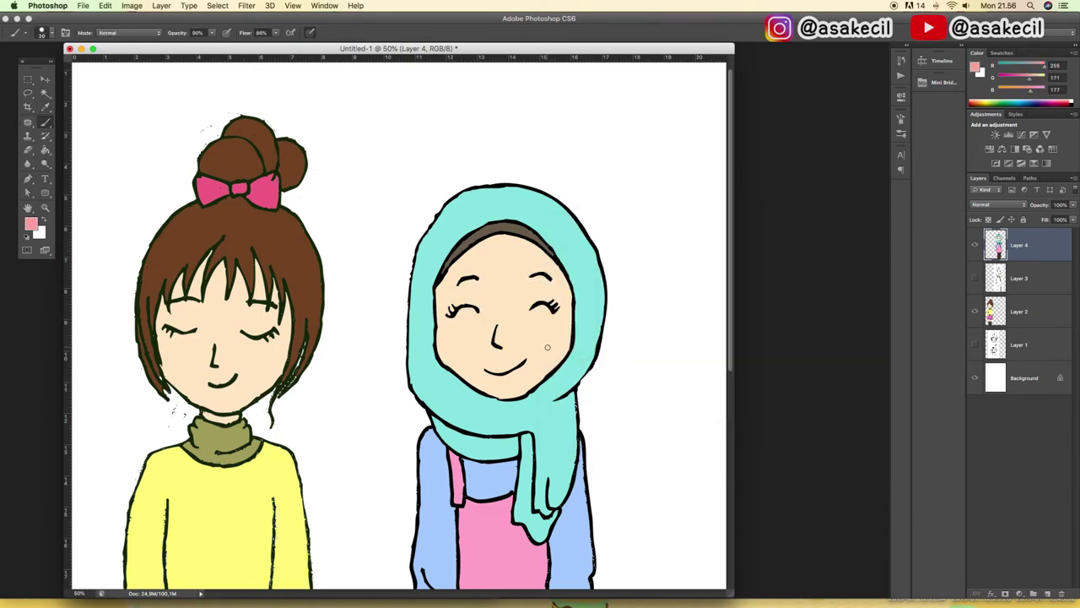
{"action": "left_click_drag", "start_coordinate": [546, 340], "coordinate": [550, 340]}
{"action": "left_click_drag", "start_coordinate": [460, 341], "coordinate": [451, 340]}
Step: Paint pink blush on the yellow-sweater girl's cheeks on Layer 2
{"action": "left_click", "coordinate": [1031, 313]}
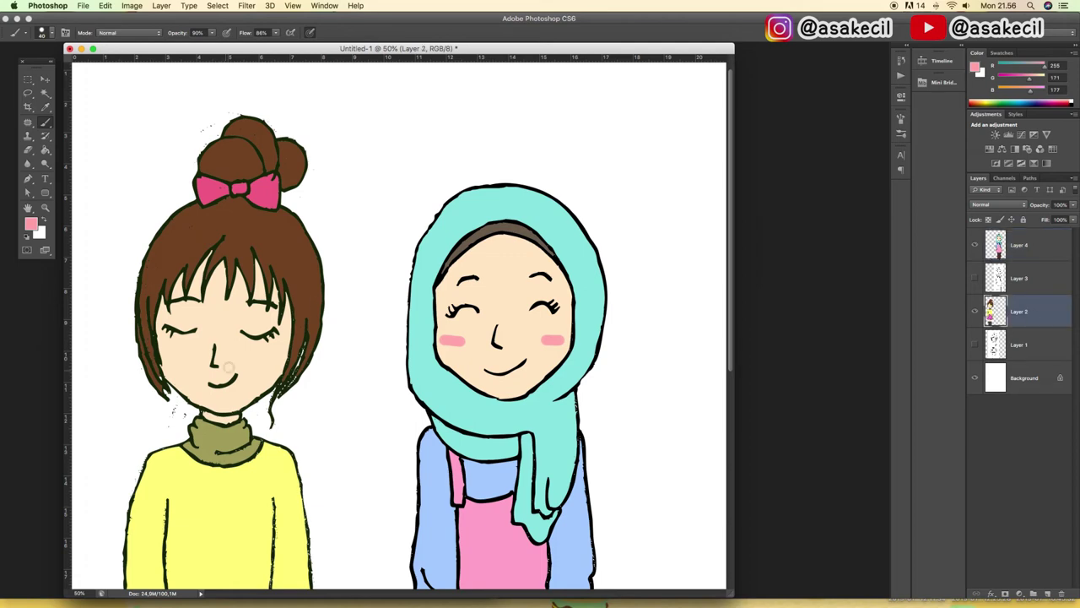
{"action": "left_click_drag", "start_coordinate": [258, 361], "coordinate": [279, 361]}
{"action": "left_click_drag", "start_coordinate": [177, 362], "coordinate": [163, 362]}
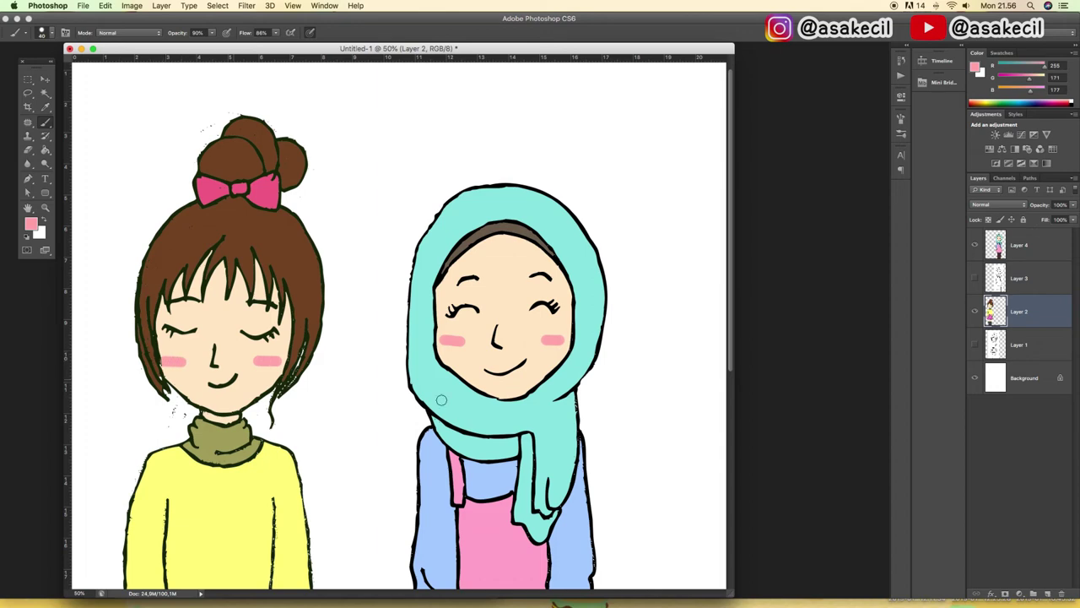
{"action": "left_click", "coordinate": [45, 79]}
{"action": "scroll", "coordinate": [369, 386], "scroll_direction": "down", "scroll_amount": 5}
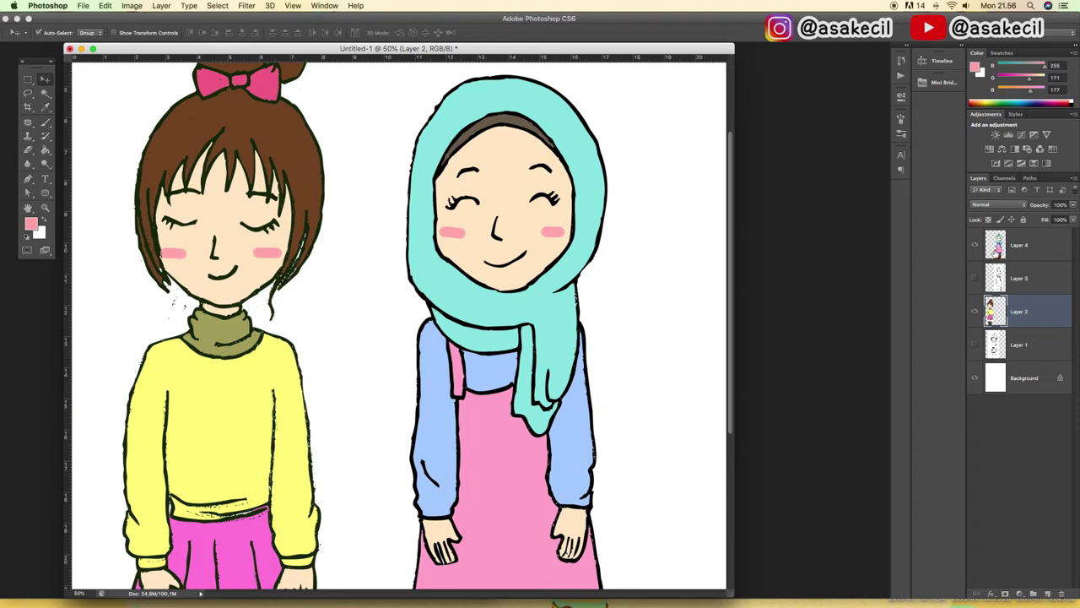
Step: On Layer 4, Magic Wand-select the teal hijab and set white as the brush colour
{"action": "left_click", "coordinate": [1022, 246]}
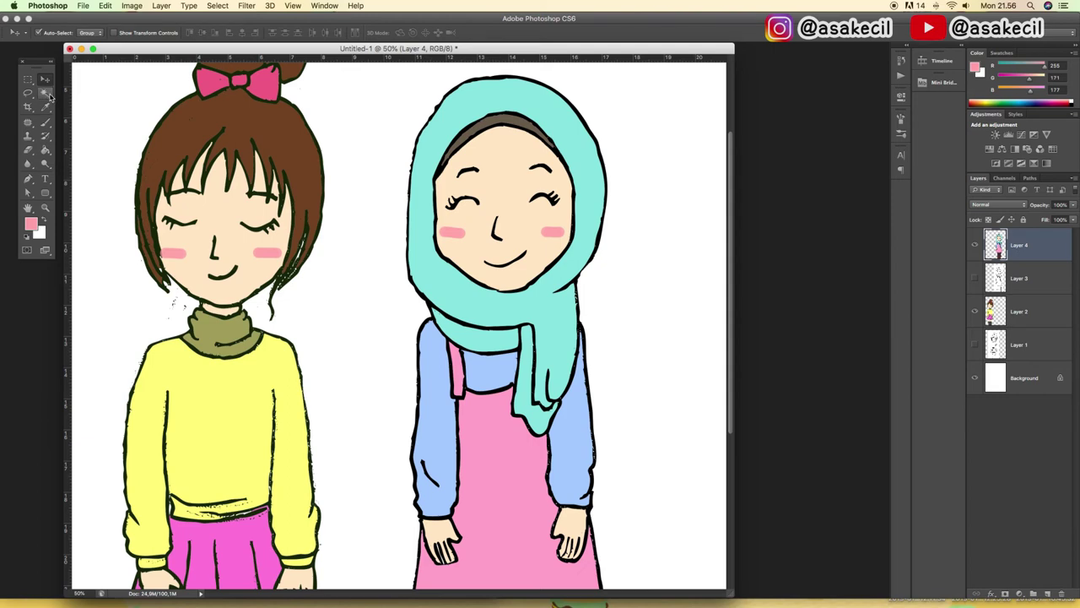
{"action": "left_click", "coordinate": [46, 95]}
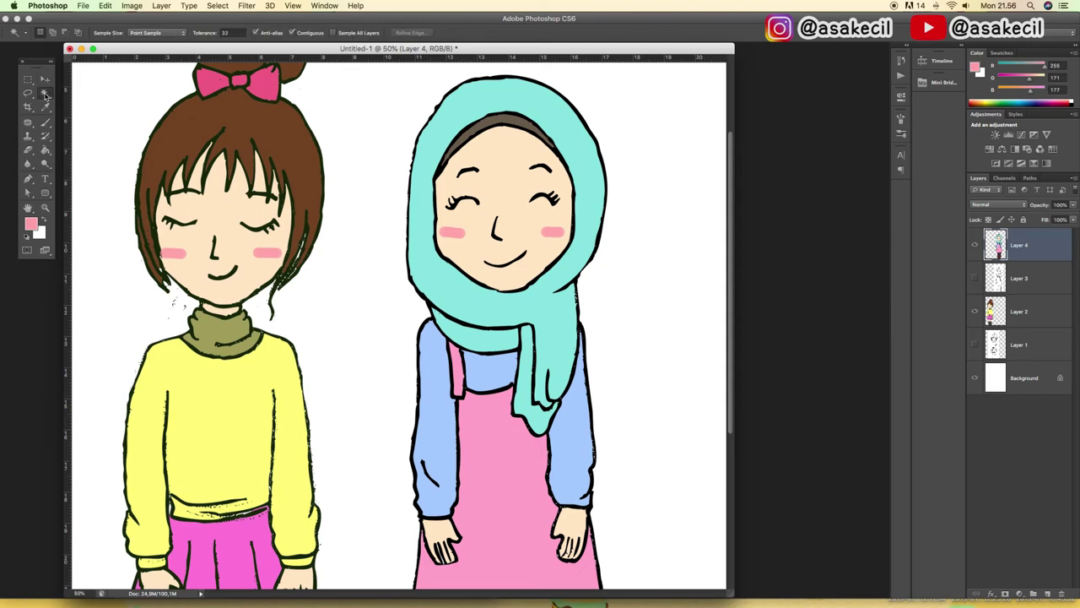
{"action": "left_click", "coordinate": [557, 109]}
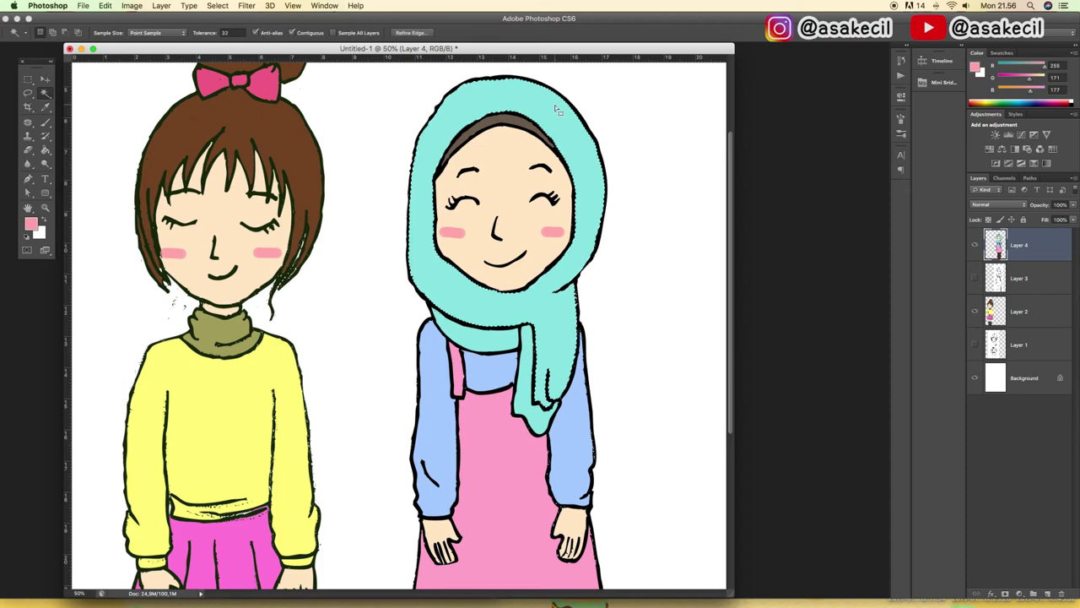
{"action": "left_click", "coordinate": [46, 122]}
{"action": "left_click", "coordinate": [46, 219]}
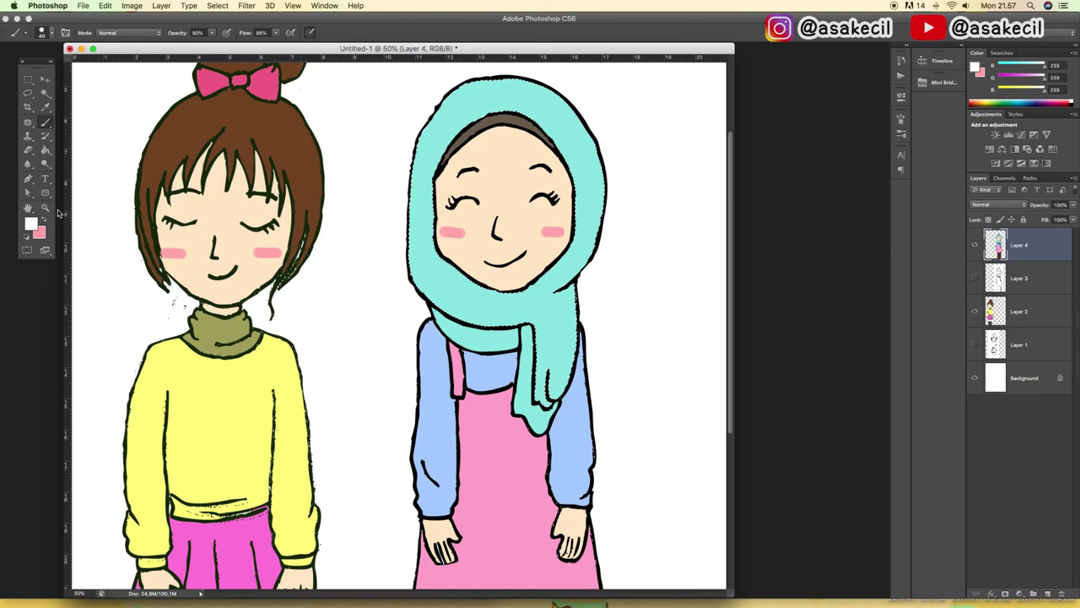
{"action": "left_click", "coordinate": [33, 225]}
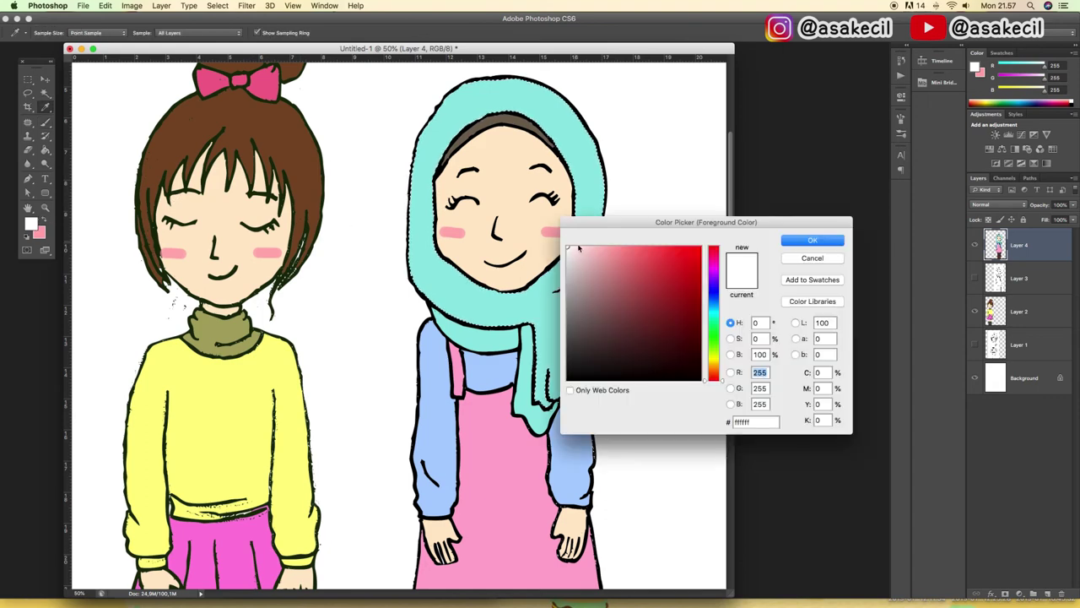
{"action": "left_click", "coordinate": [839, 241]}
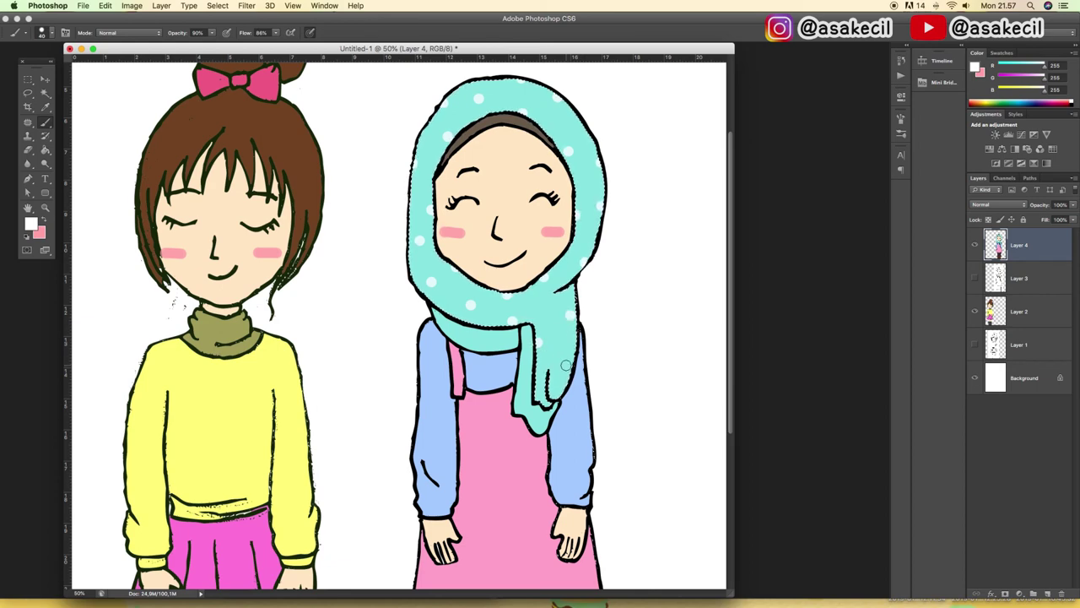
{"action": "left_click", "coordinate": [45, 93]}
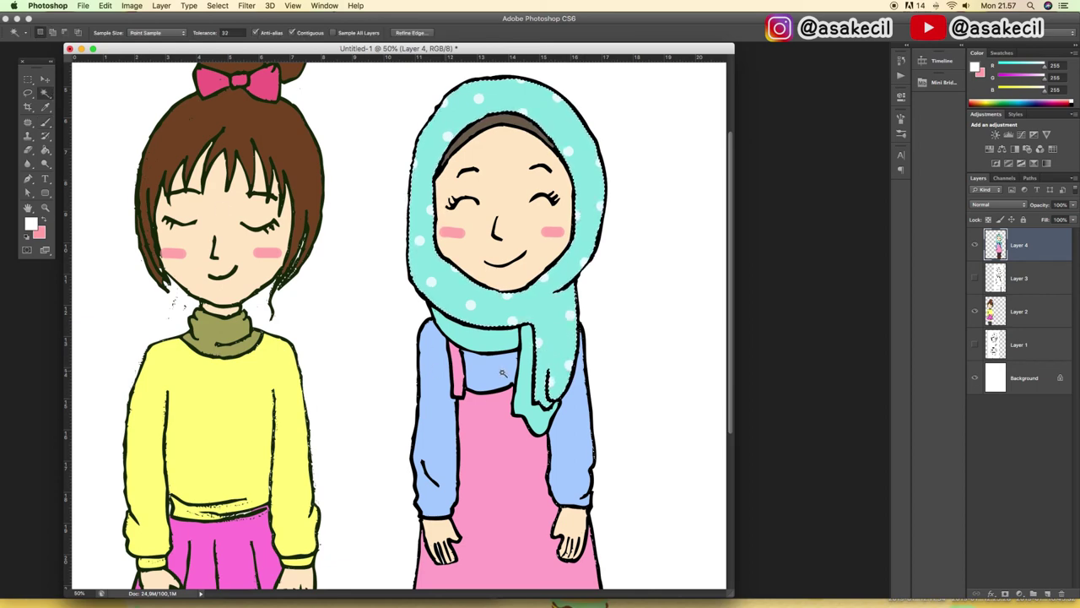
{"action": "key", "text": "b"}
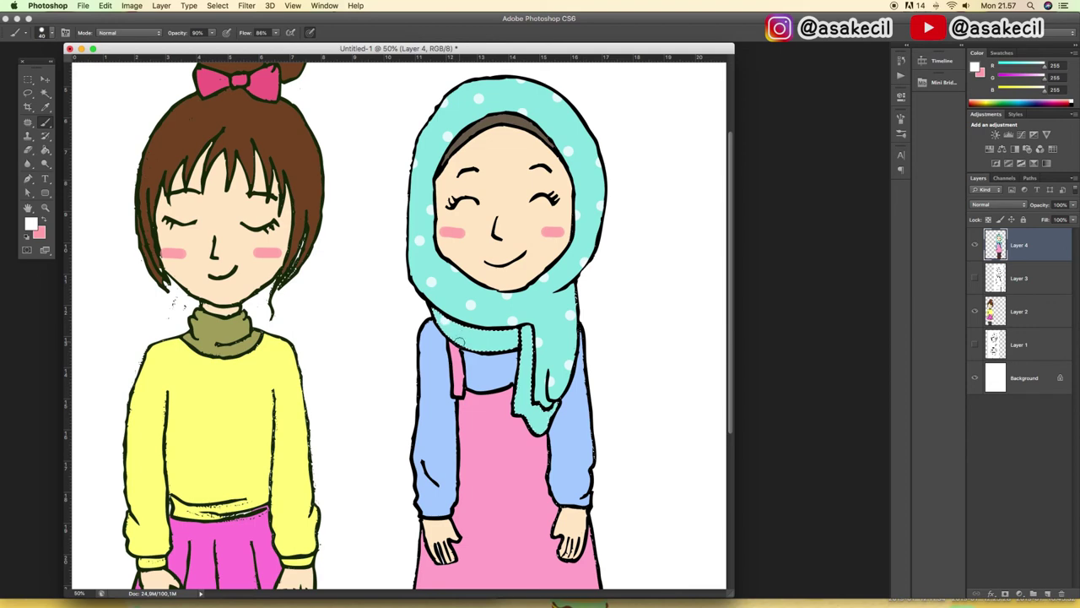
Step: Select Layer 2 with Layer 4 and nudge both girls slightly to the right
{"action": "key", "text": "m"}
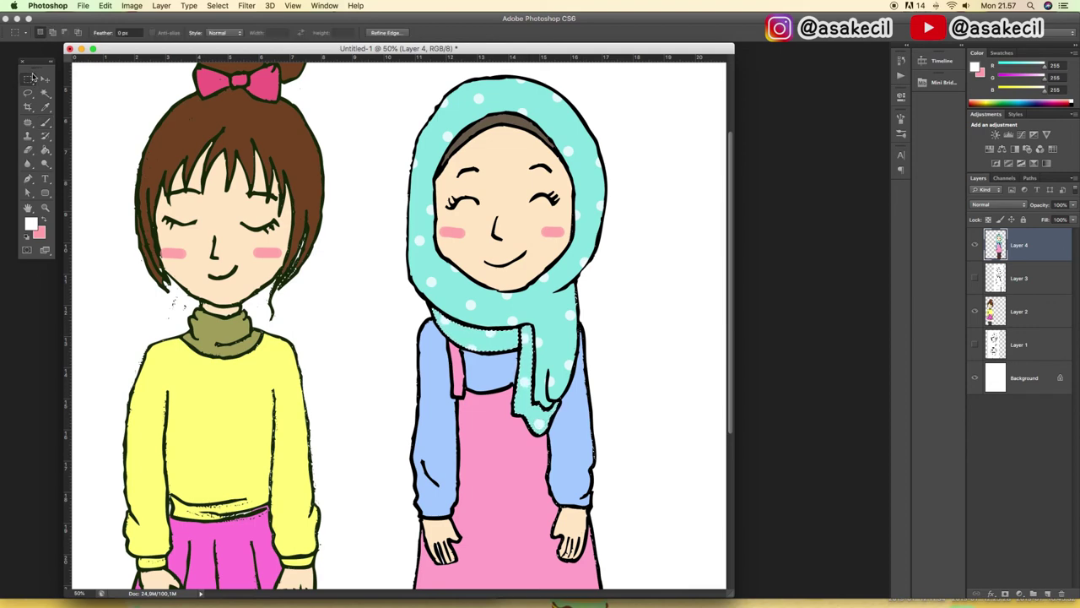
{"action": "scroll", "coordinate": [476, 323], "scroll_direction": "down", "scroll_amount": 5}
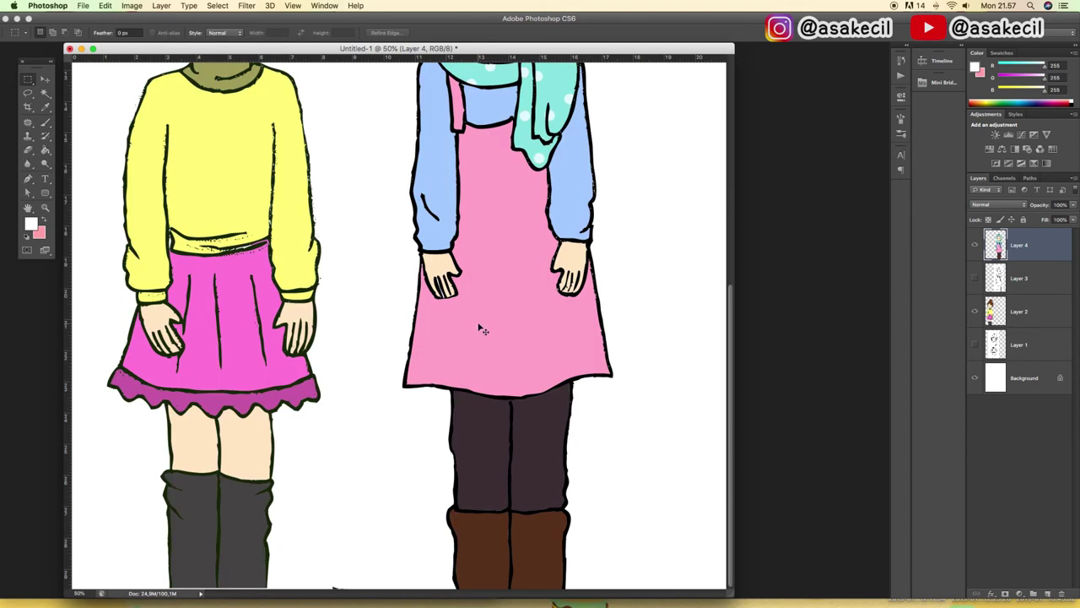
{"action": "key", "text": "super+minus"}
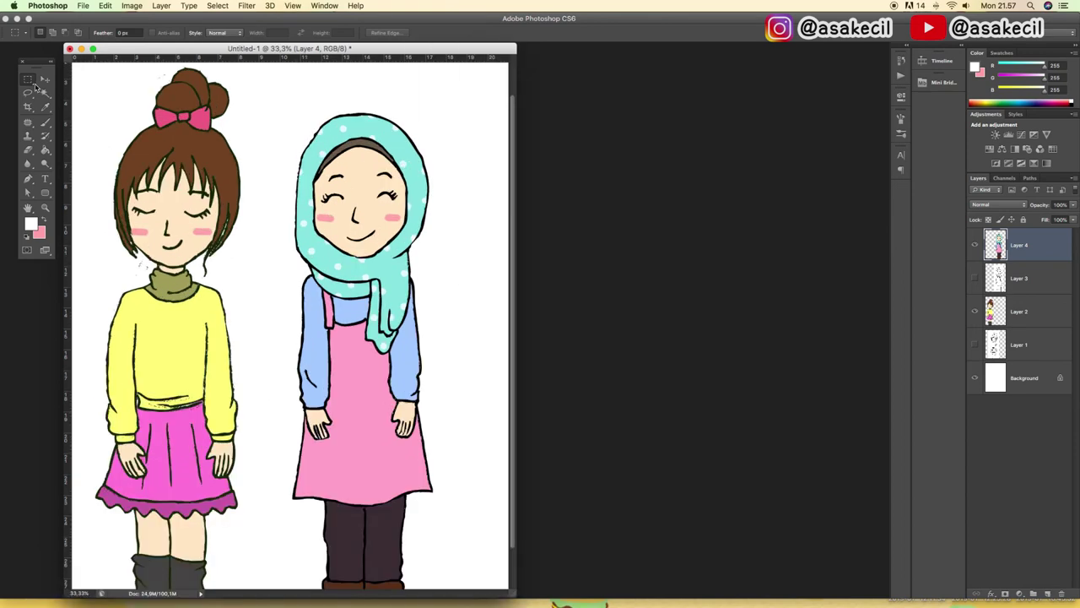
{"action": "left_click", "coordinate": [44, 80]}
{"action": "left_click", "coordinate": [124, 108], "text": "shift"}
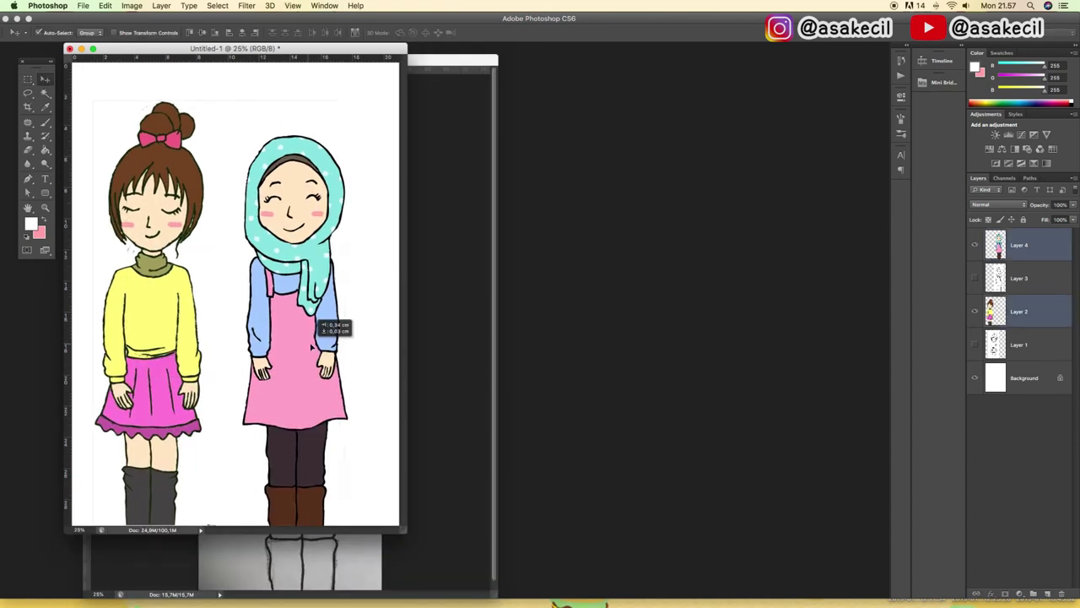
{"action": "left_click_drag", "start_coordinate": [332, 328], "coordinate": [351, 329]}
{"action": "left_click", "coordinate": [25, 80]}
Step: Zoom in to 50% and scroll around to inspect the girls up close
{"action": "key", "text": "super+plus"}
{"action": "key", "text": "super+plus"}
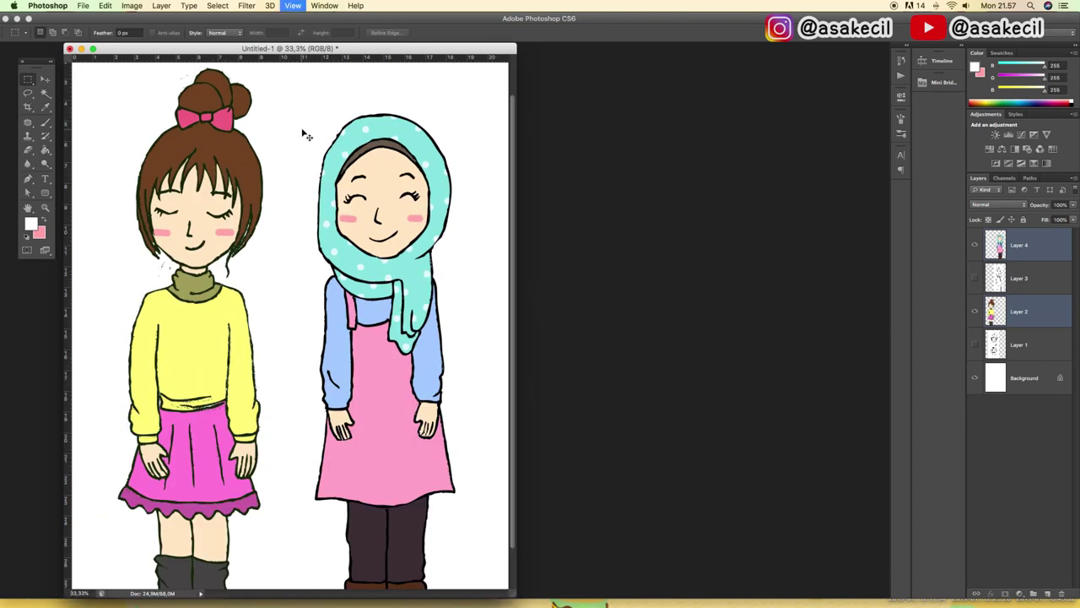
{"action": "key", "text": "super+plus"}
{"action": "key", "text": "super+minus"}
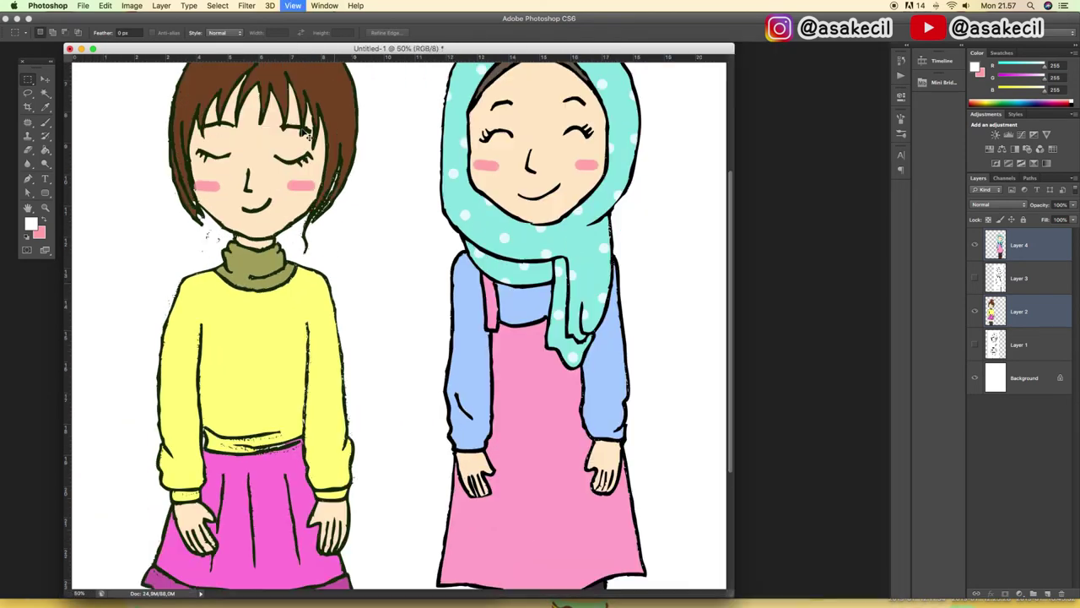
{"action": "key", "text": "super+minus"}
{"action": "key", "text": "super+plus"}
{"action": "scroll", "coordinate": [561, 245], "scroll_direction": "down", "scroll_amount": 3}
{"action": "scroll", "coordinate": [561, 244], "scroll_direction": "down", "scroll_amount": 2}
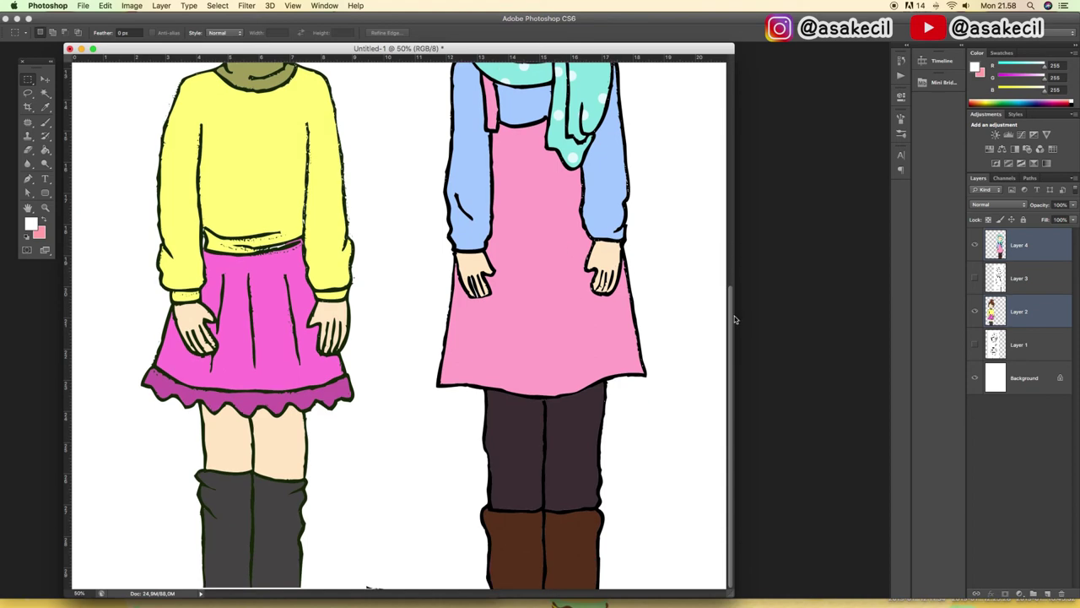
{"action": "left_click_drag", "start_coordinate": [732, 317], "coordinate": [720, 124]}
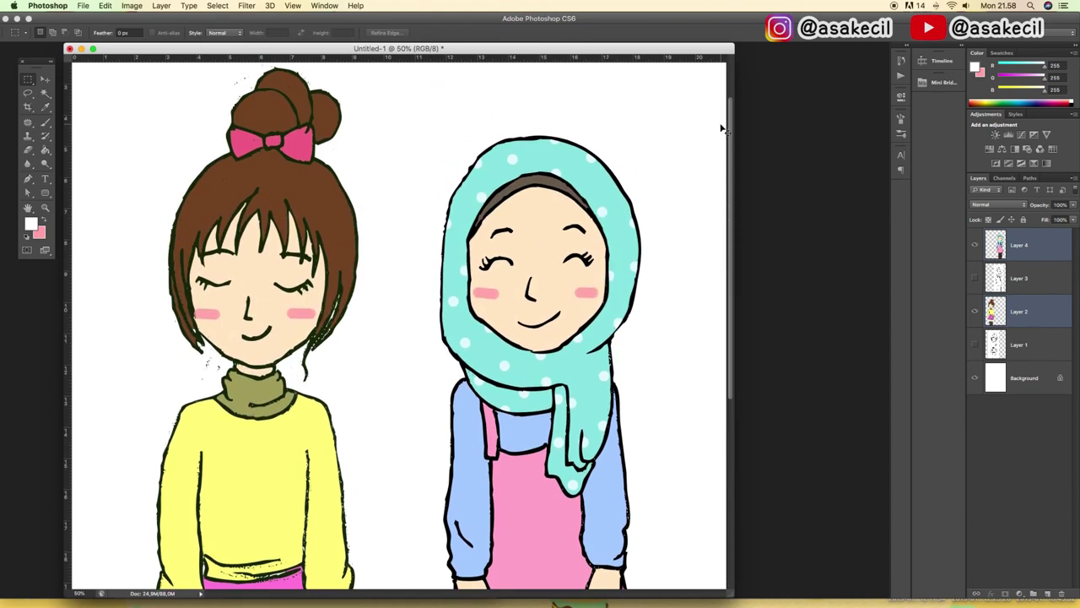
Step: Zoom out to see both full characters and move the document window further right
{"action": "key", "text": "super+minus"}
{"action": "key", "text": "super+minus"}
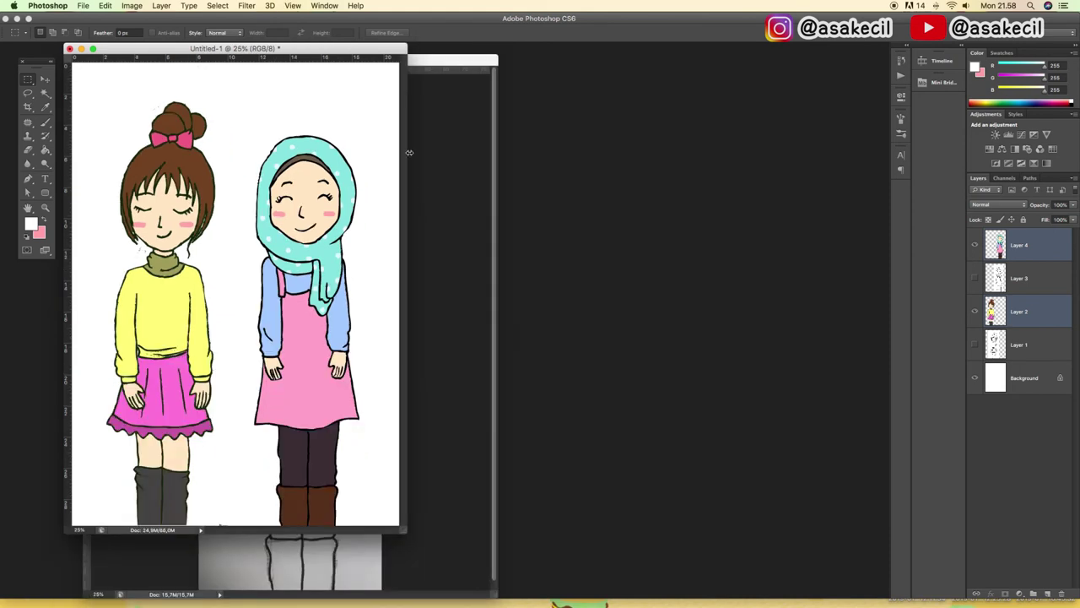
{"action": "mouse_move", "coordinate": [358, 53]}
{"action": "left_mouse_down"}
{"action": "mouse_move", "coordinate": [461, 53]}
{"action": "mouse_move", "coordinate": [456, 66]}
{"action": "left_mouse_up"}
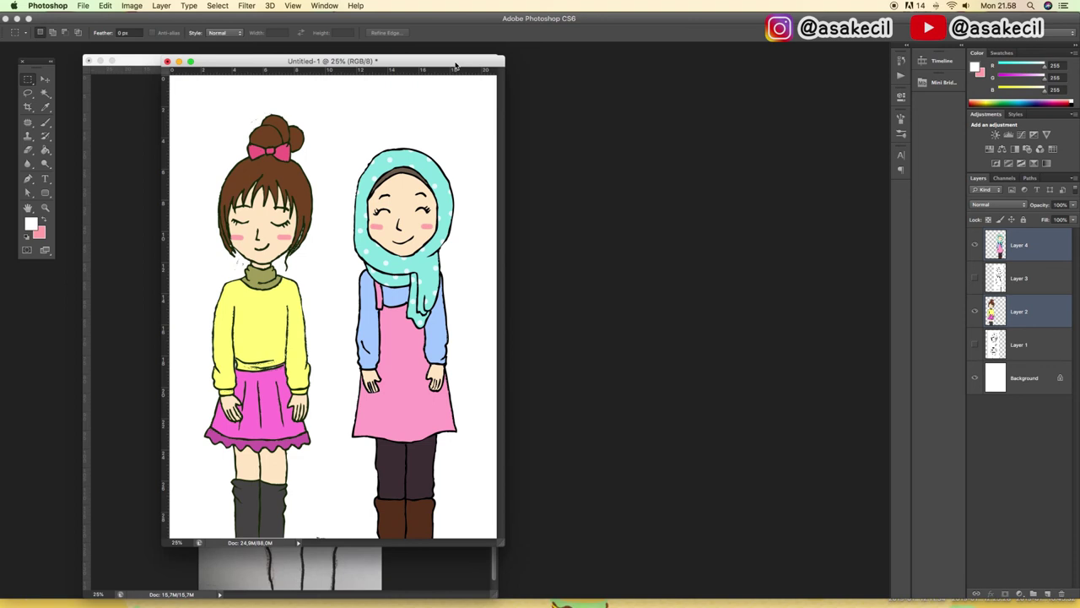
{"action": "key", "text": "ctrl+super+Escape"}
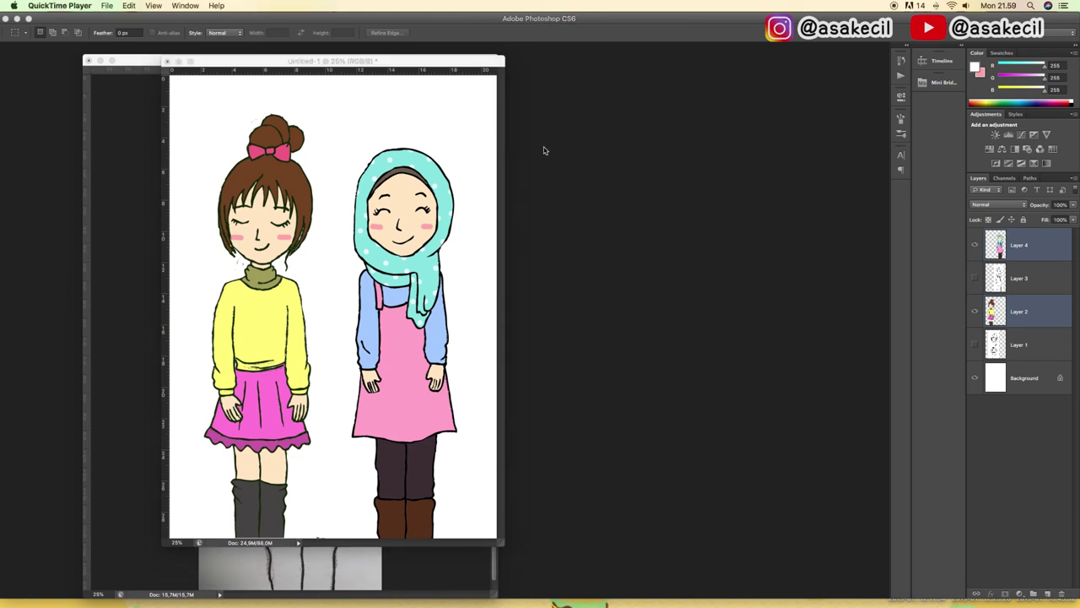
{"action": "left_click", "coordinate": [371, 64]}
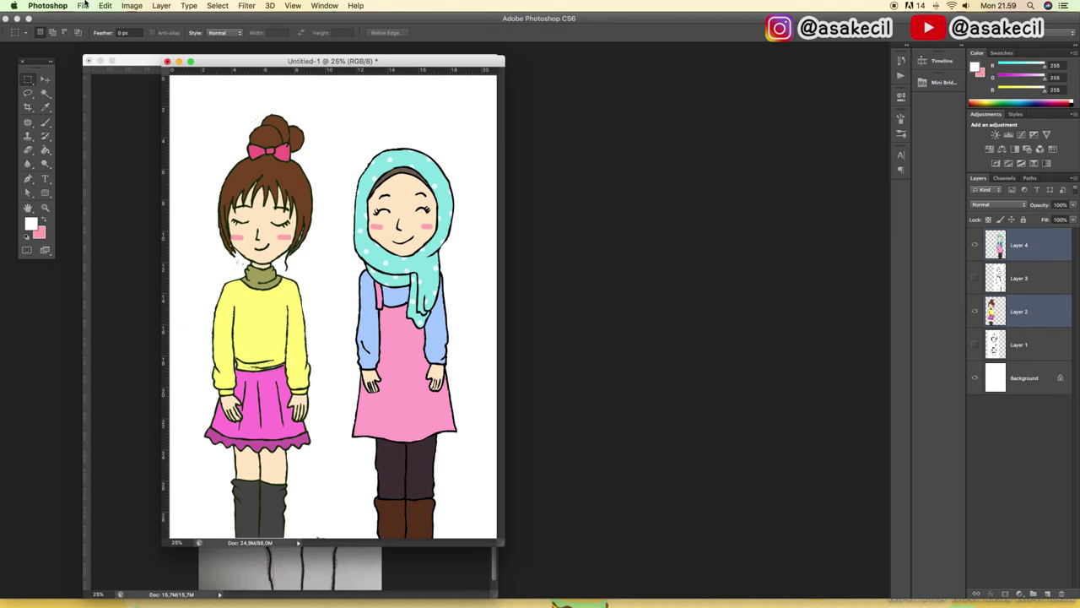
{"action": "left_click", "coordinate": [83, 5]}
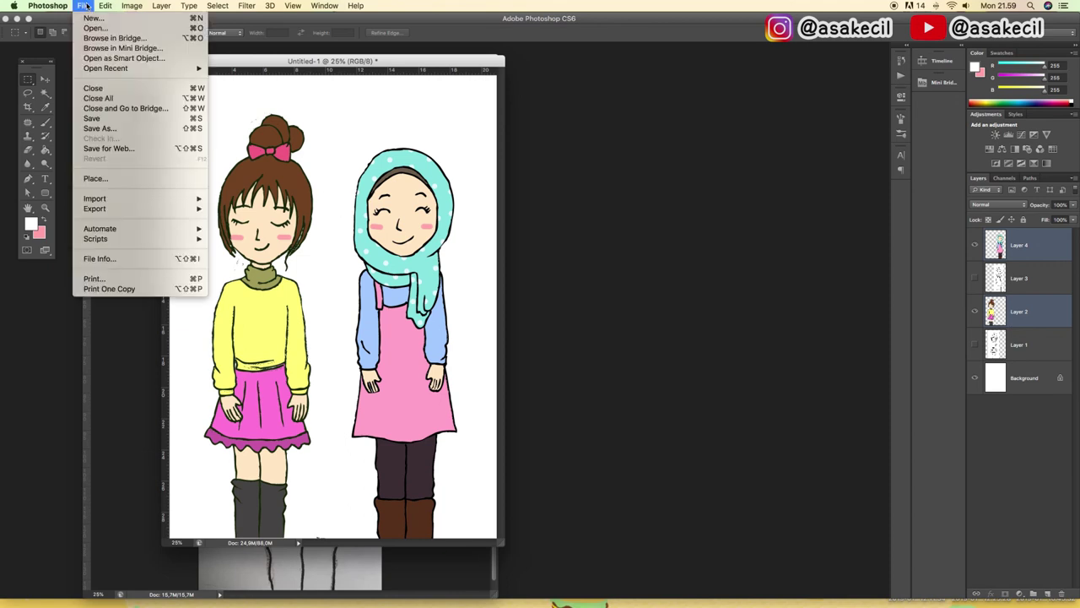
Step: Save the layered drawing as latihan.psd in the asa folder, accepting the compatibility options
{"action": "left_click", "coordinate": [116, 132]}
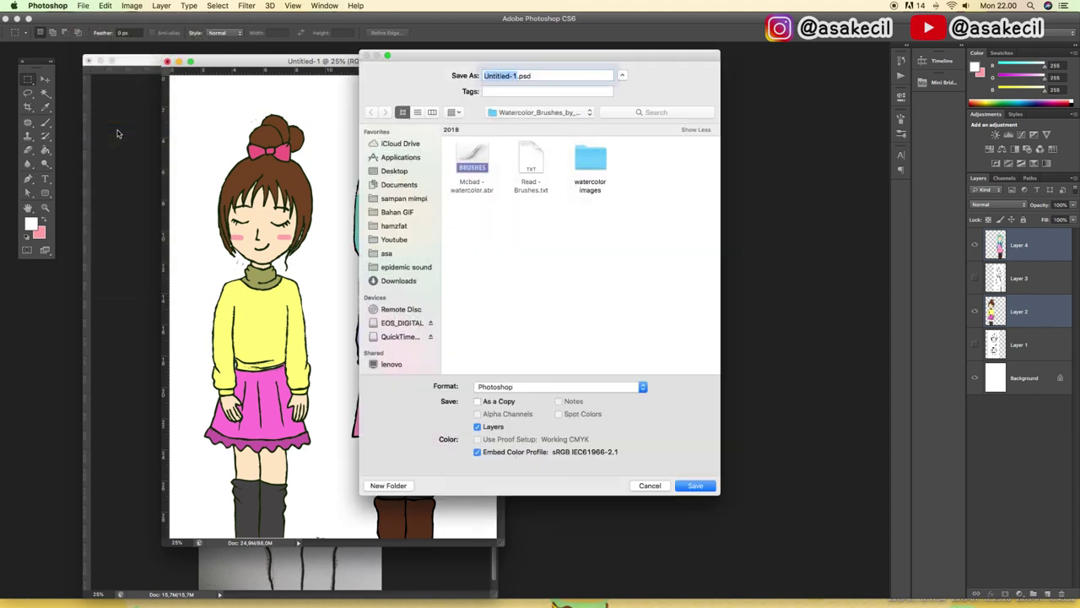
{"action": "left_click", "coordinate": [386, 253]}
{"action": "type", "text": "latihan"}
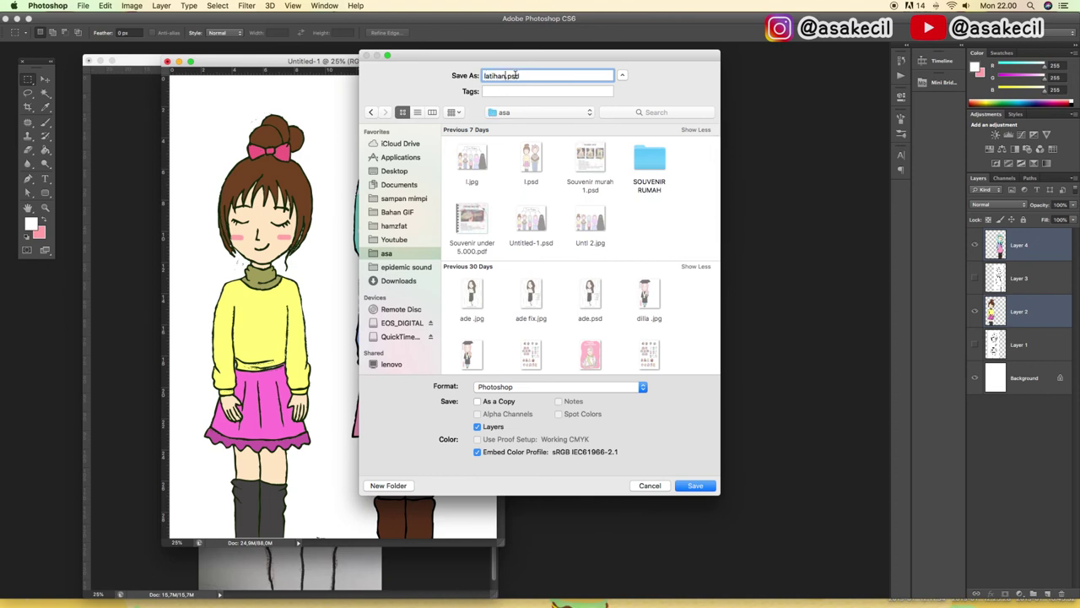
{"action": "left_click", "coordinate": [699, 488]}
{"action": "left_click", "coordinate": [708, 489]}
{"action": "left_click", "coordinate": [657, 244]}
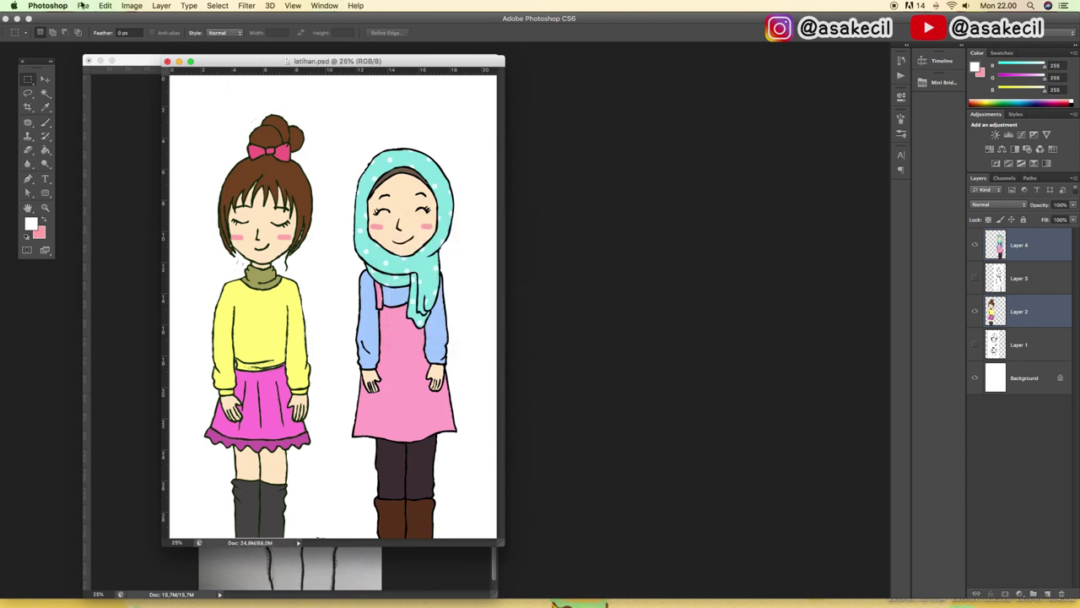
Step: Save a copy named 'latihan 1' in JPEG format
{"action": "left_click", "coordinate": [83, 5]}
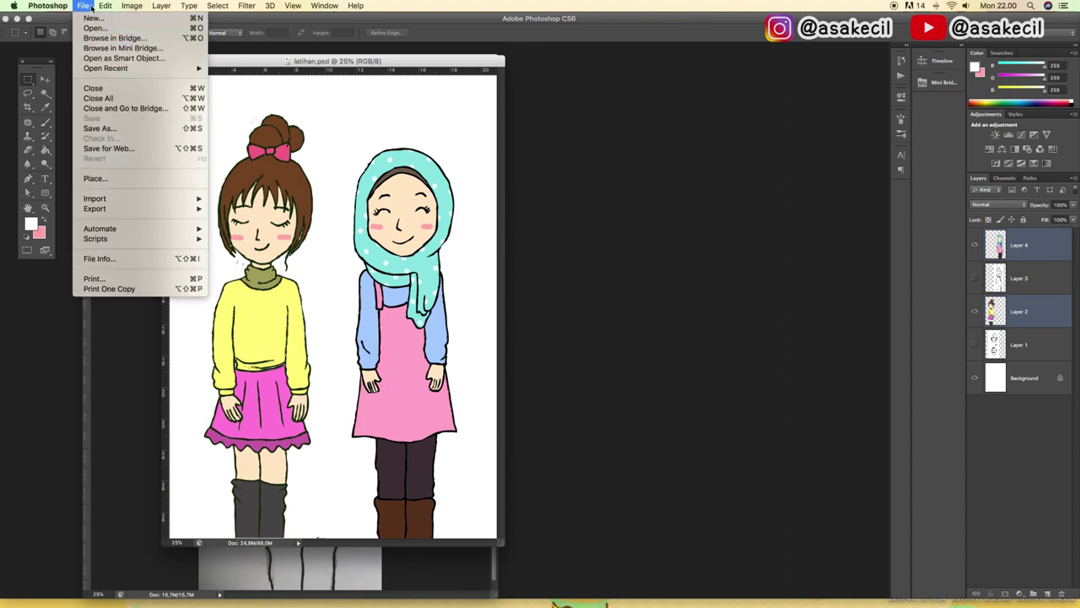
{"action": "left_click", "coordinate": [99, 128]}
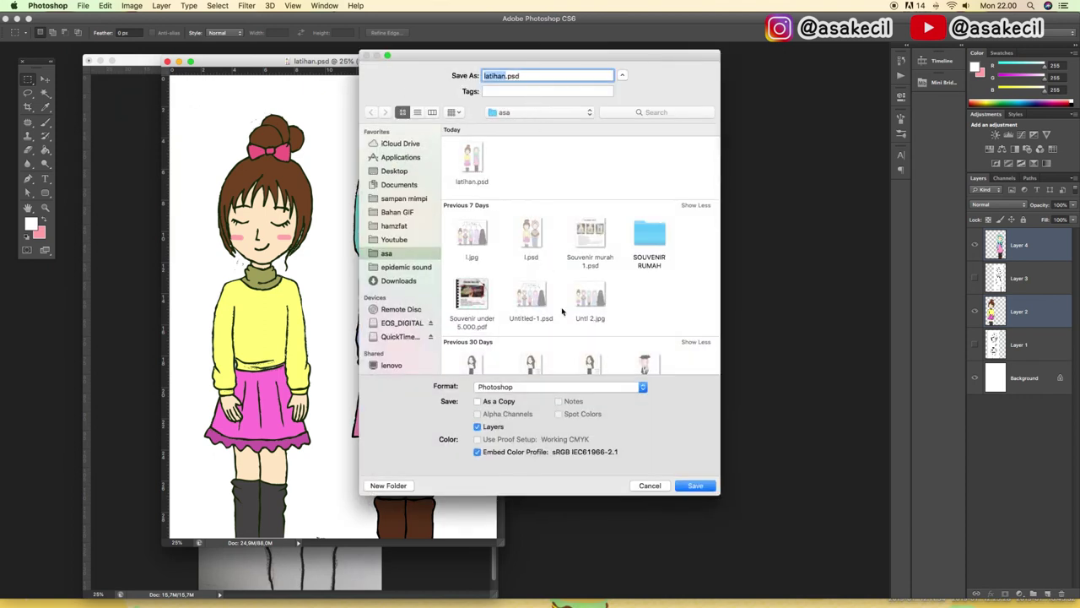
{"action": "key", "text": "Right"}
{"action": "type", "text": "1"}
{"action": "left_click", "coordinate": [587, 391]}
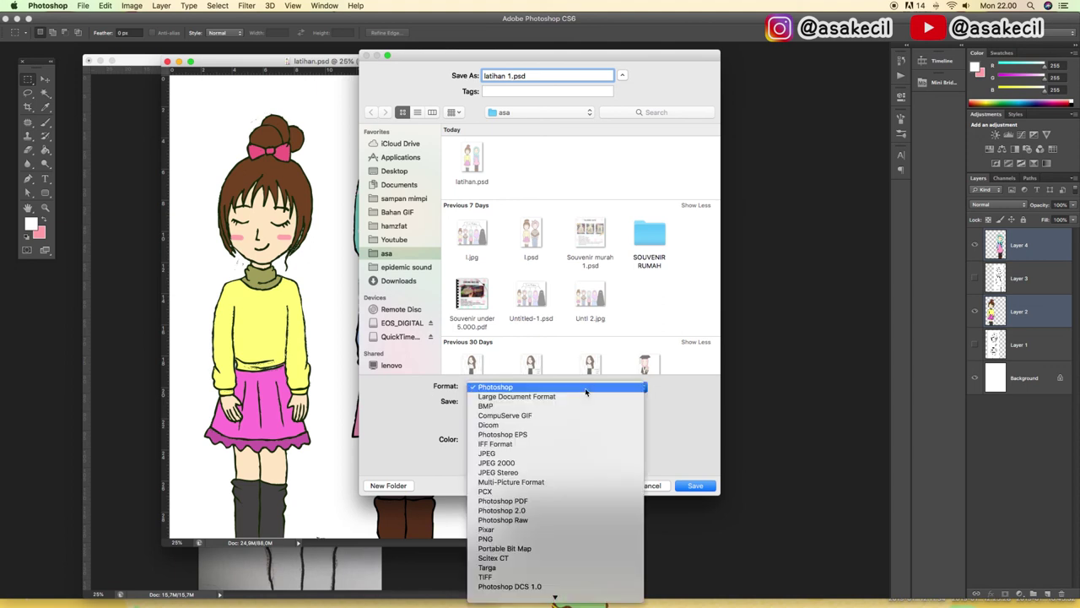
{"action": "left_click", "coordinate": [573, 456]}
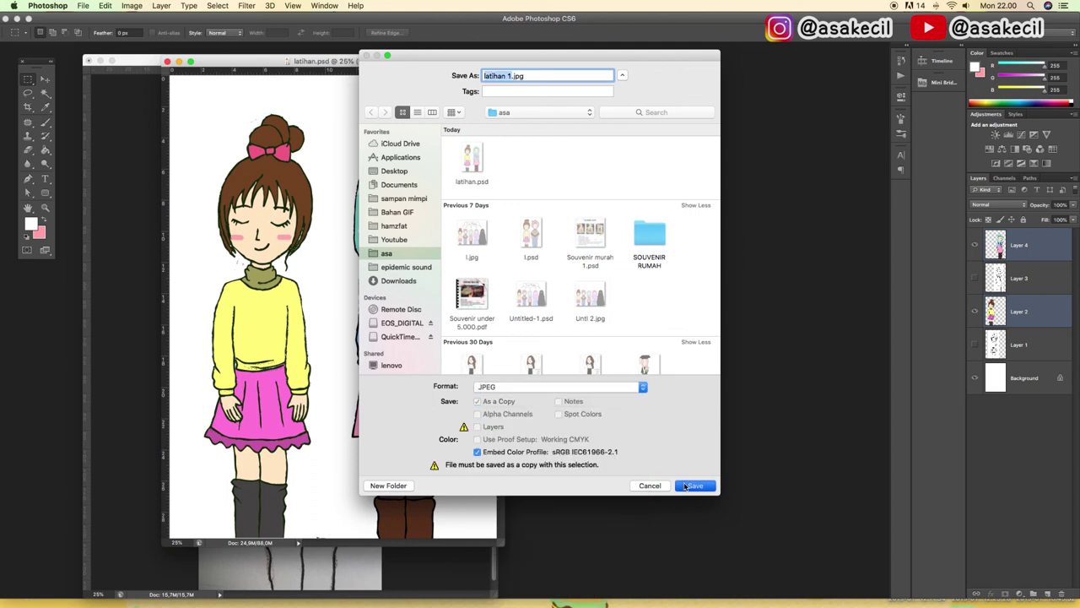
{"action": "left_click", "coordinate": [685, 485]}
Step: Set the JPEG quality to 8 High and confirm the options
{"action": "left_click", "coordinate": [599, 216]}
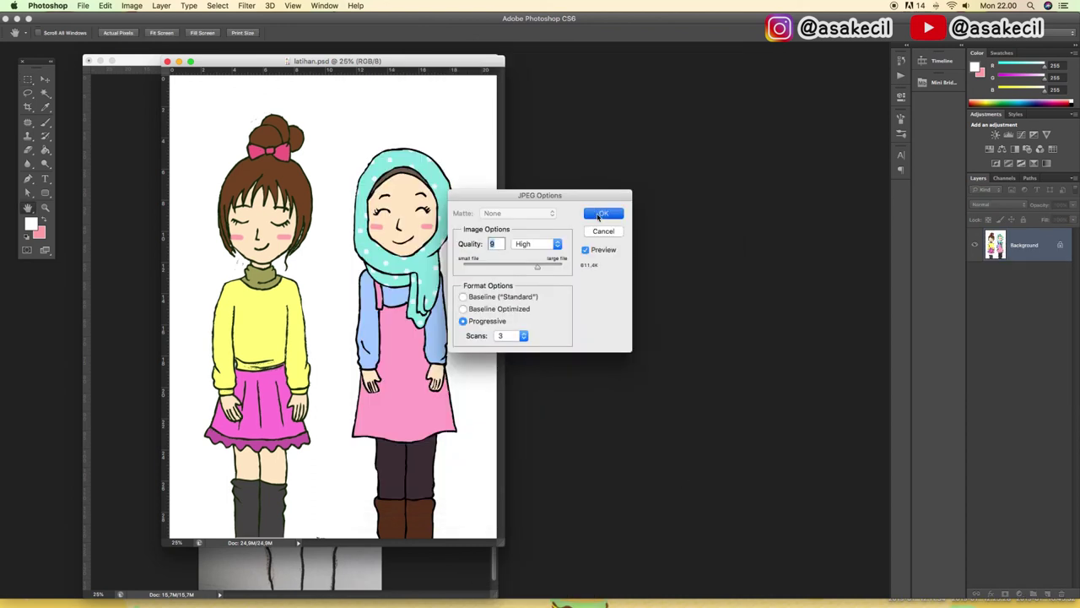
{"action": "left_click_drag", "start_coordinate": [537, 267], "coordinate": [571, 266]}
{"action": "mouse_move", "coordinate": [566, 268]}
{"action": "left_mouse_down"}
{"action": "mouse_move", "coordinate": [539, 265]}
{"action": "mouse_move", "coordinate": [551, 263]}
{"action": "left_mouse_up"}
{"action": "left_click", "coordinate": [595, 215]}
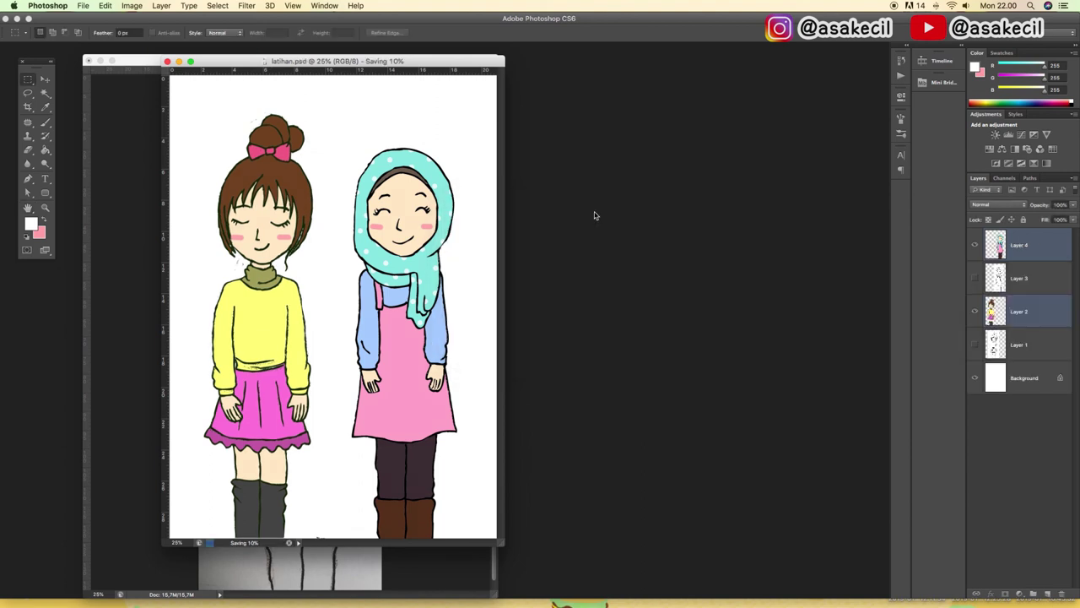
Step: Open latihan 1.jpg from the asa folder in Preview
{"action": "left_click", "coordinate": [59, 594]}
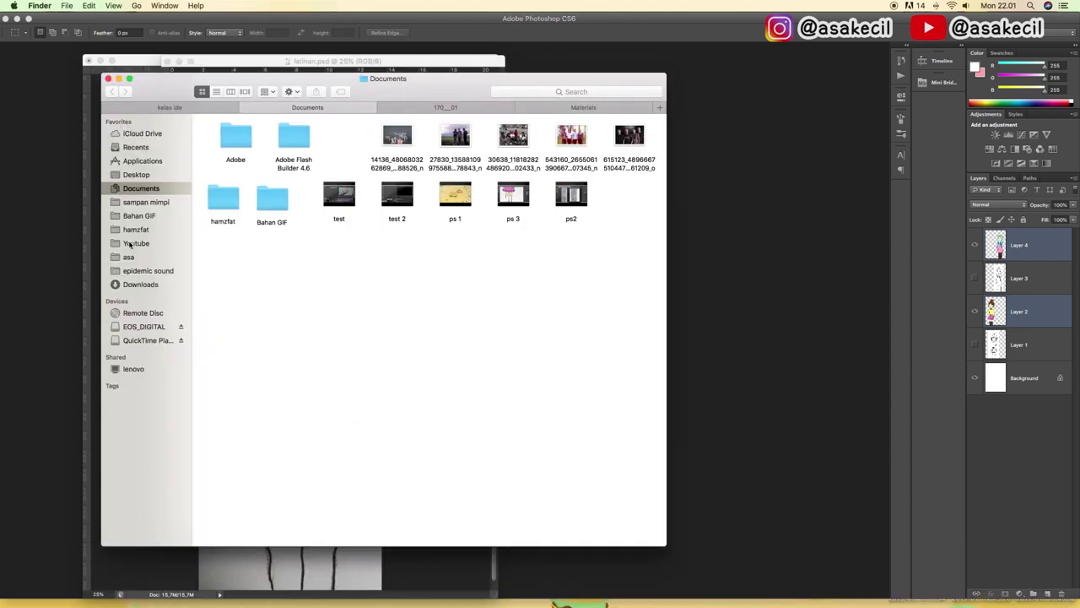
{"action": "left_click", "coordinate": [129, 256]}
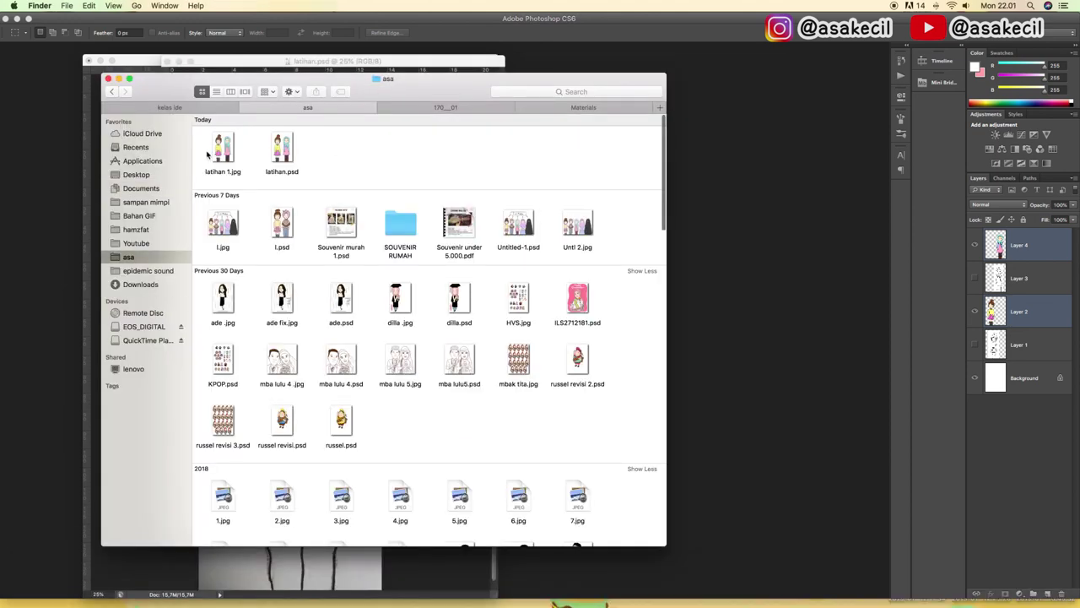
{"action": "left_click", "coordinate": [224, 154]}
{"action": "double_click", "coordinate": [224, 154]}
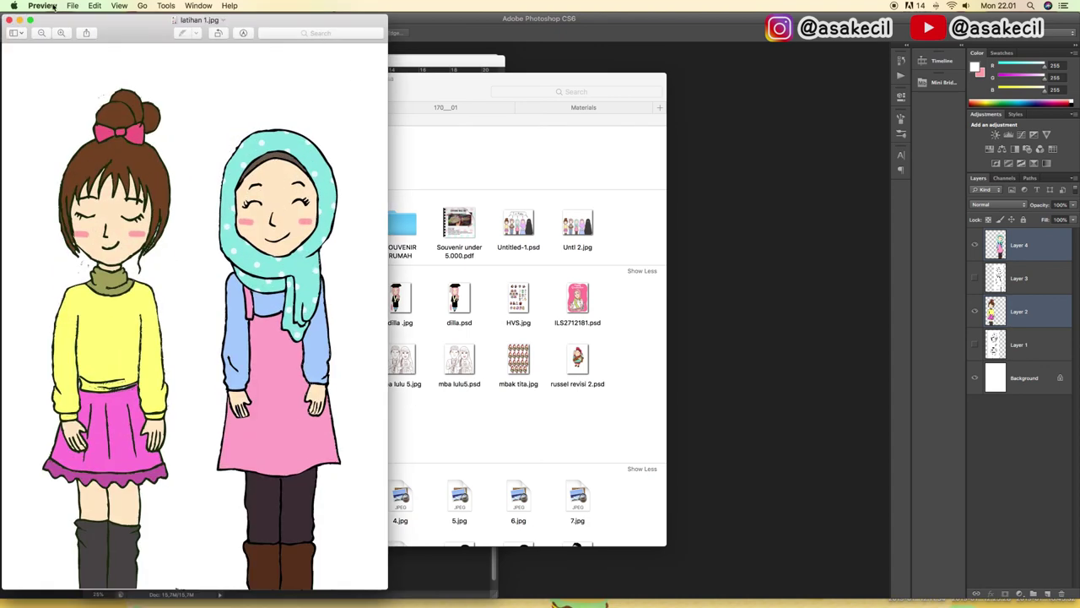
Step: Close the preview window and quit Preview
{"action": "left_click", "coordinate": [8, 19]}
{"action": "left_click", "coordinate": [43, 6]}
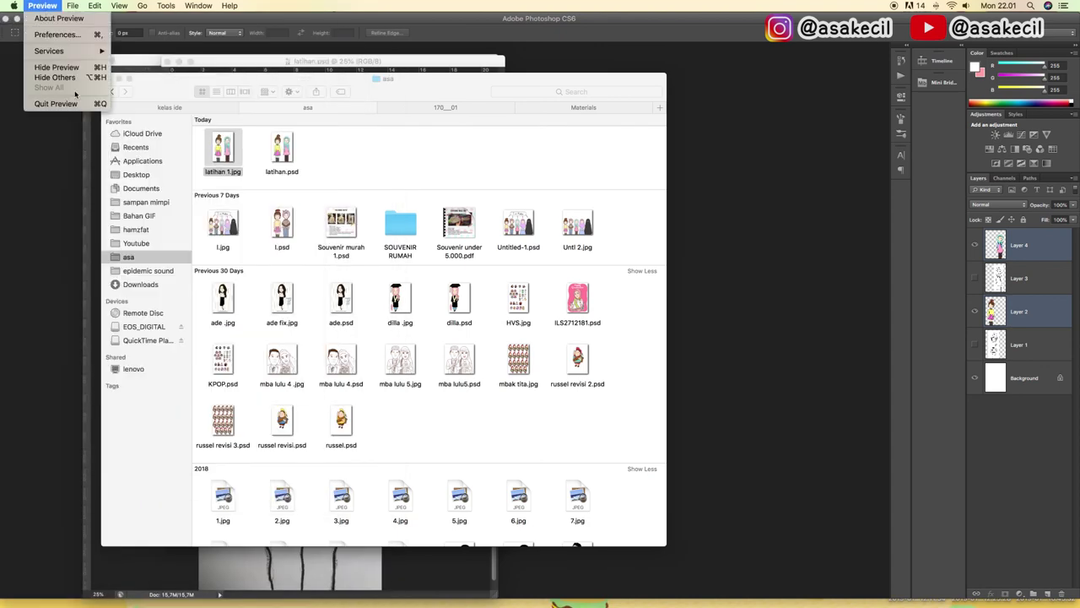
{"action": "left_click", "coordinate": [80, 106]}
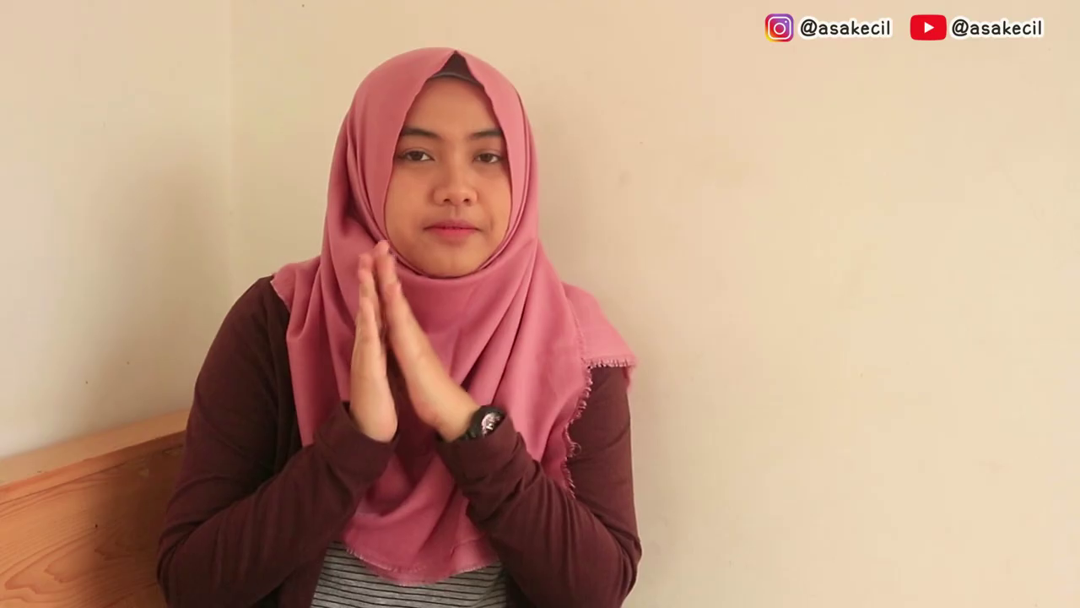